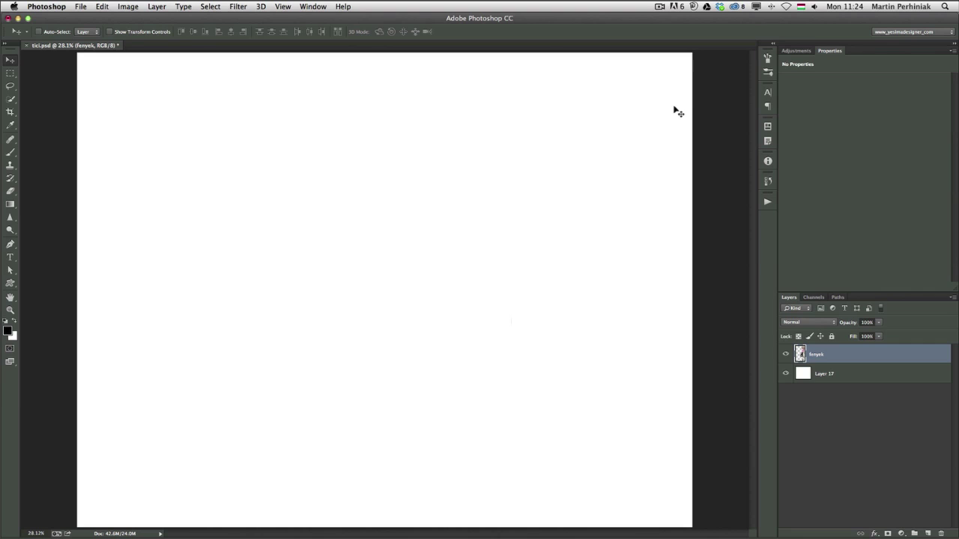
Step: Activate the Brush tool and switch the precise crosshair cursor on and off again
key(b)
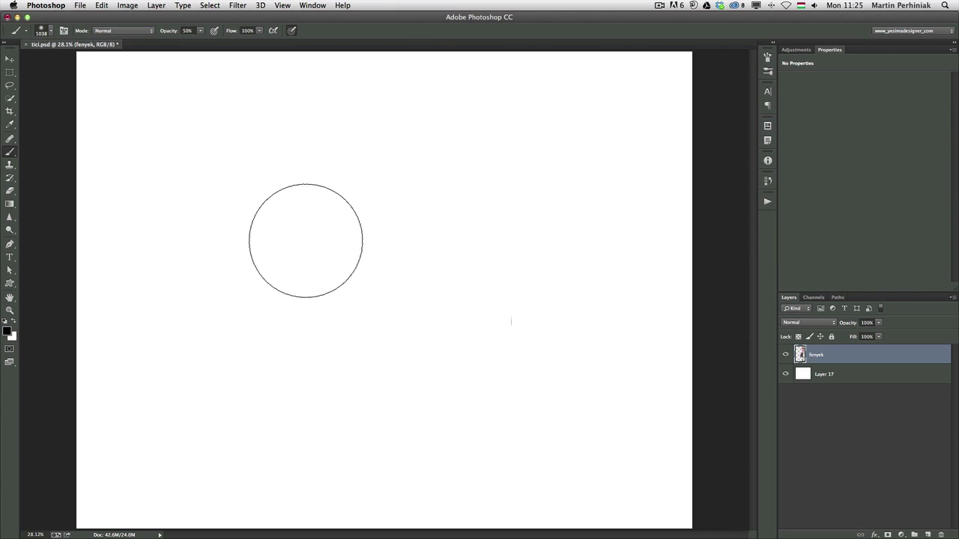
key(Caps_Lock)
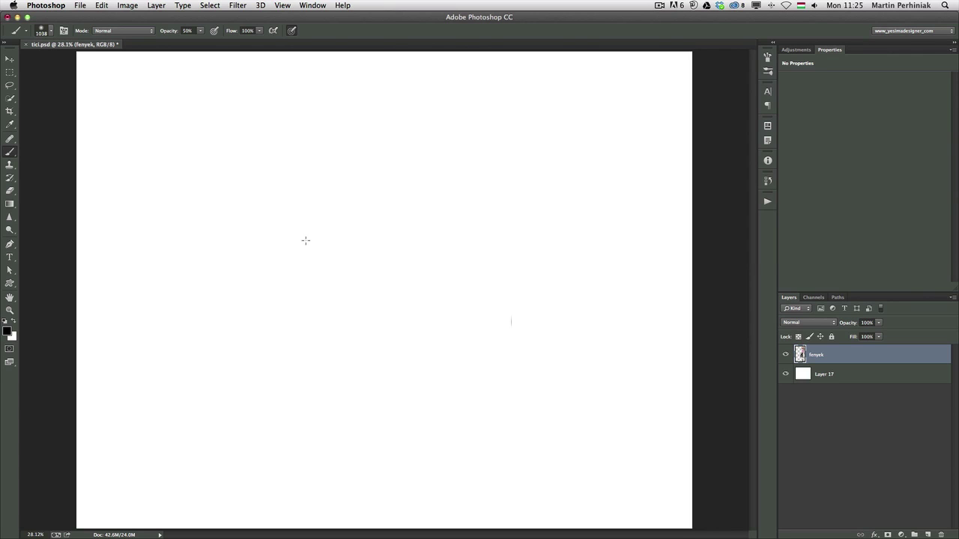
key(Caps_Lock)
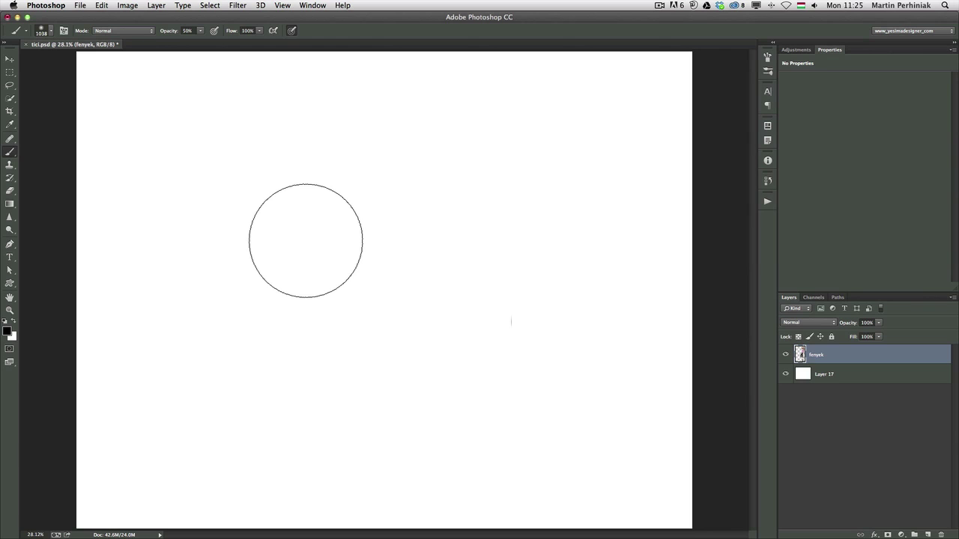
Step: Review the painting cursor options in the Cursors preferences and close the dialog
click(46, 5)
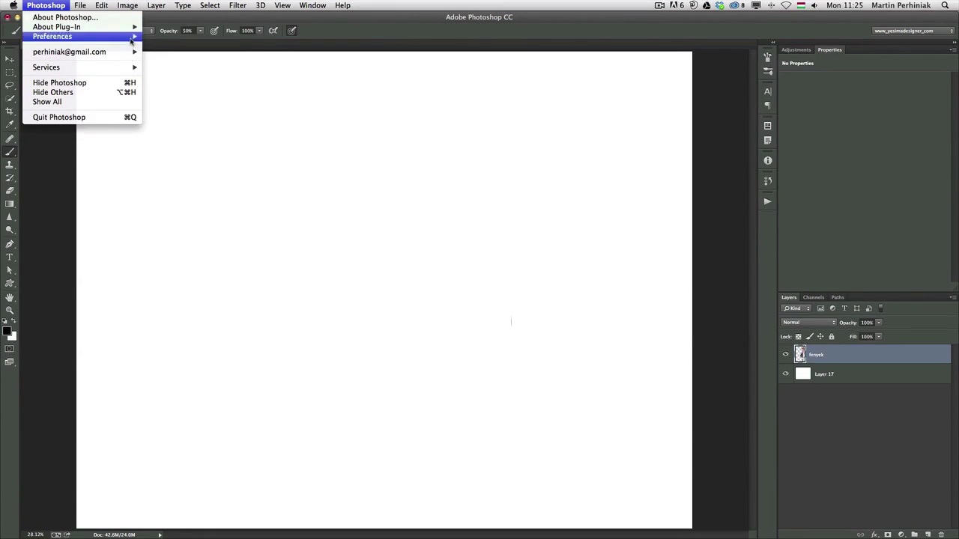
mouse_move(133, 36)
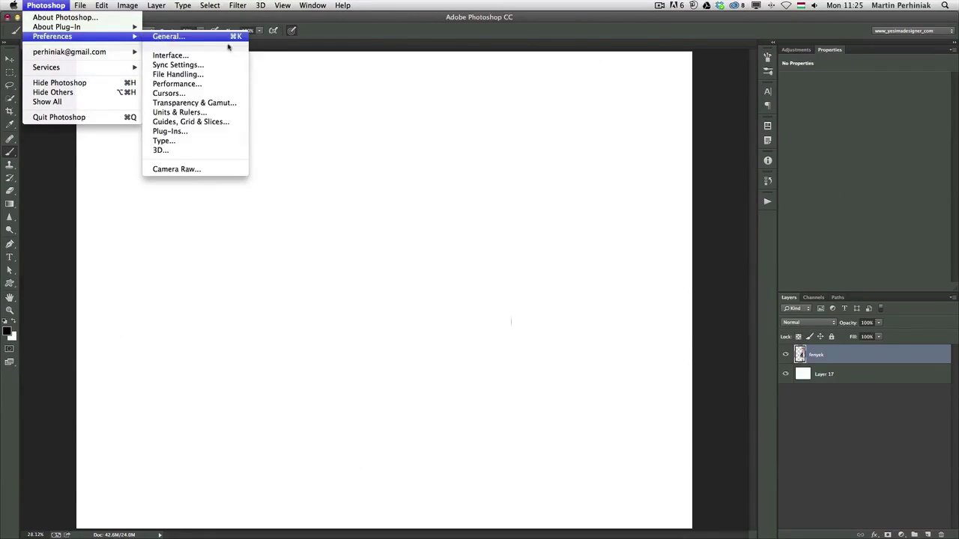
click(209, 95)
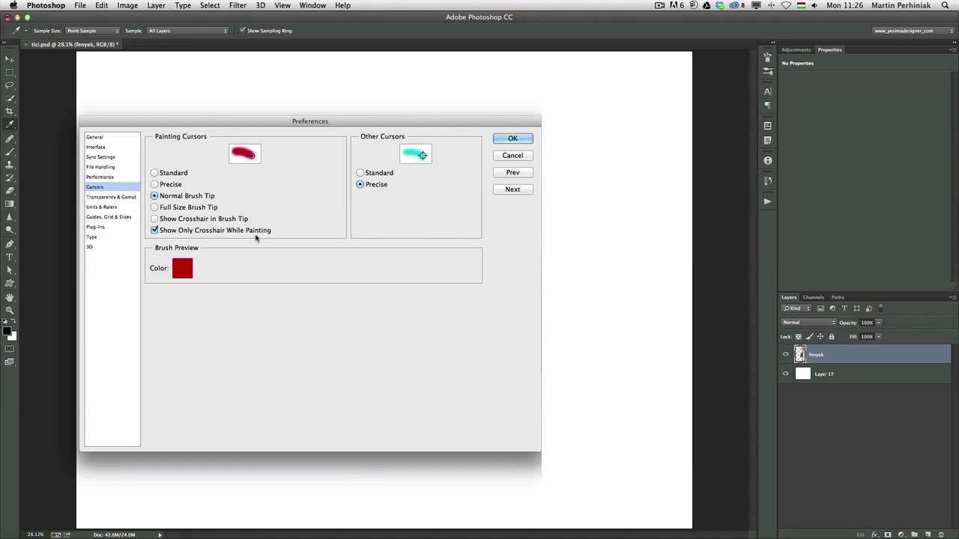
click(524, 142)
Step: Paint overlapping soft black strokes with the 1038 px brush at 50% opacity on the fenyek layer
key(b)
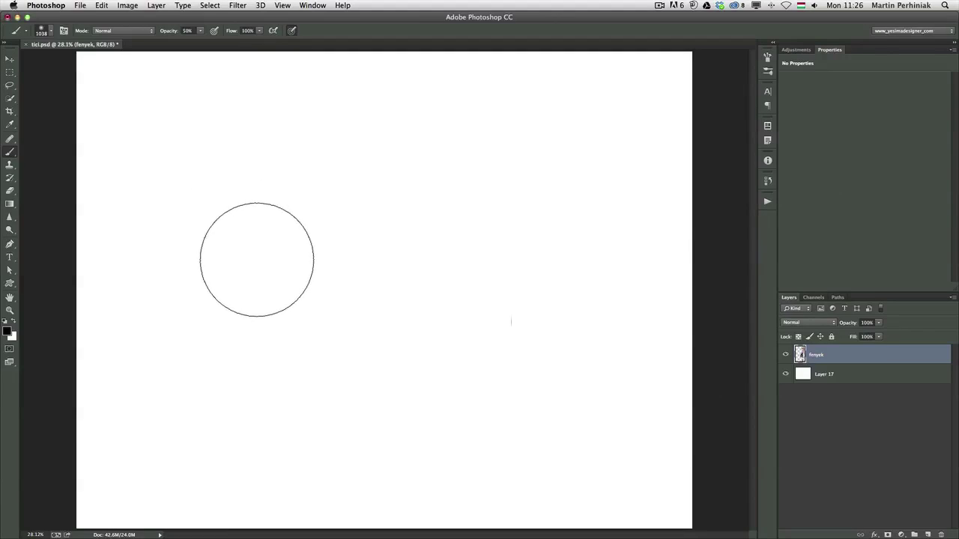
mouse_move(235, 207)
mouse_down()
mouse_move(253, 238)
mouse_move(312, 248)
mouse_move(298, 277)
mouse_move(283, 237)
mouse_move(285, 260)
mouse_move(265, 277)
mouse_move(256, 306)
mouse_up()
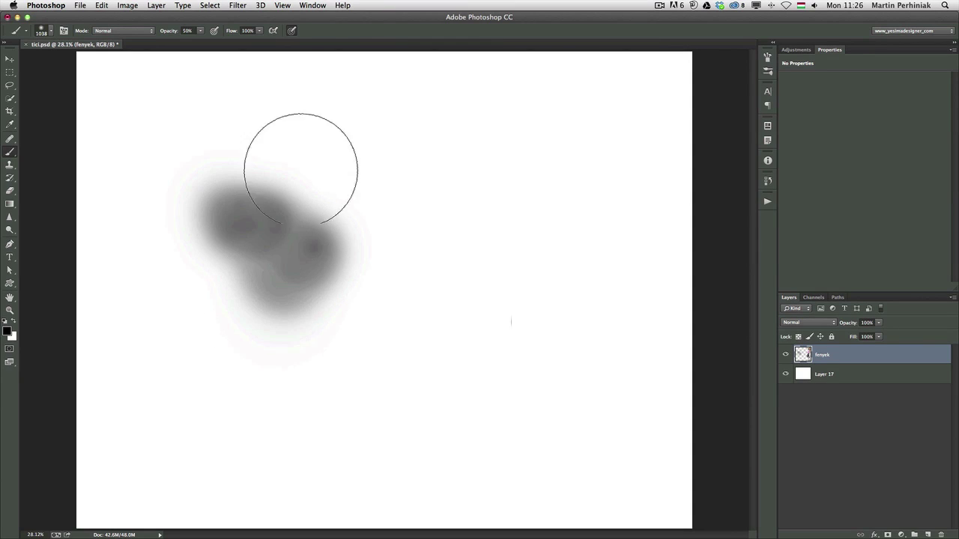
mouse_move(303, 204)
mouse_down()
mouse_move(314, 224)
mouse_move(276, 244)
mouse_move(285, 250)
mouse_move(276, 268)
mouse_up()
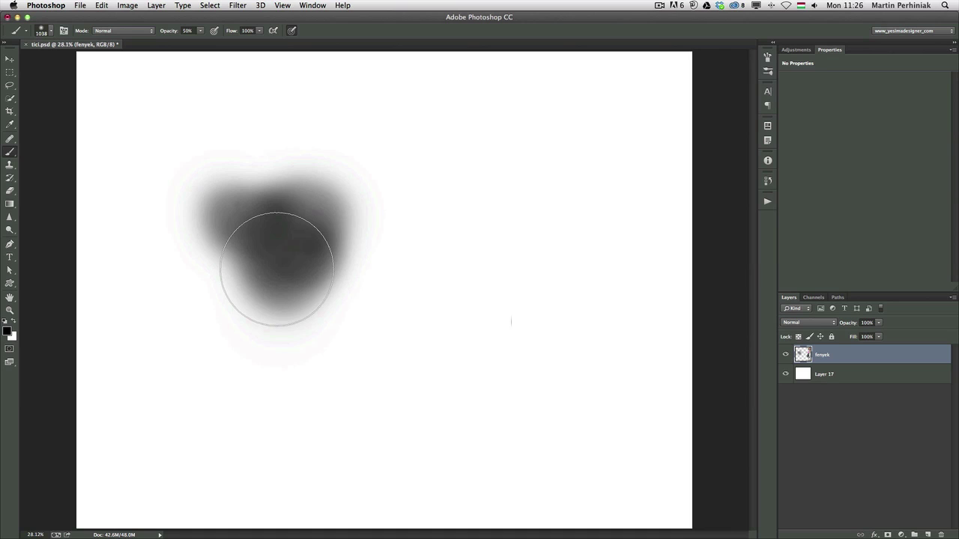
mouse_move(277, 269)
mouse_down()
mouse_move(265, 224)
mouse_move(278, 275)
mouse_up()
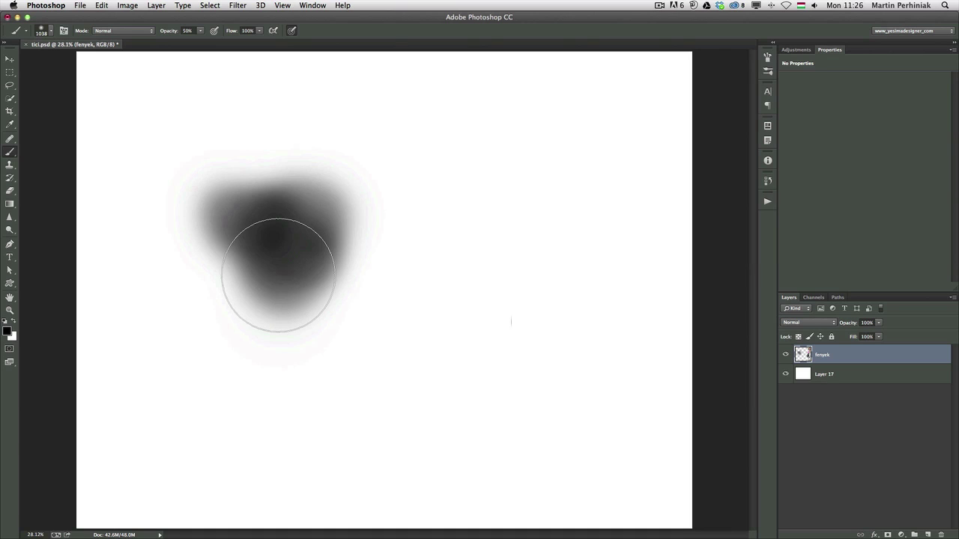
Step: Step through the brush presets to the 1745 px smoke brush and stamp a wisp beside the black blob's left edge
key(period)
key(comma)
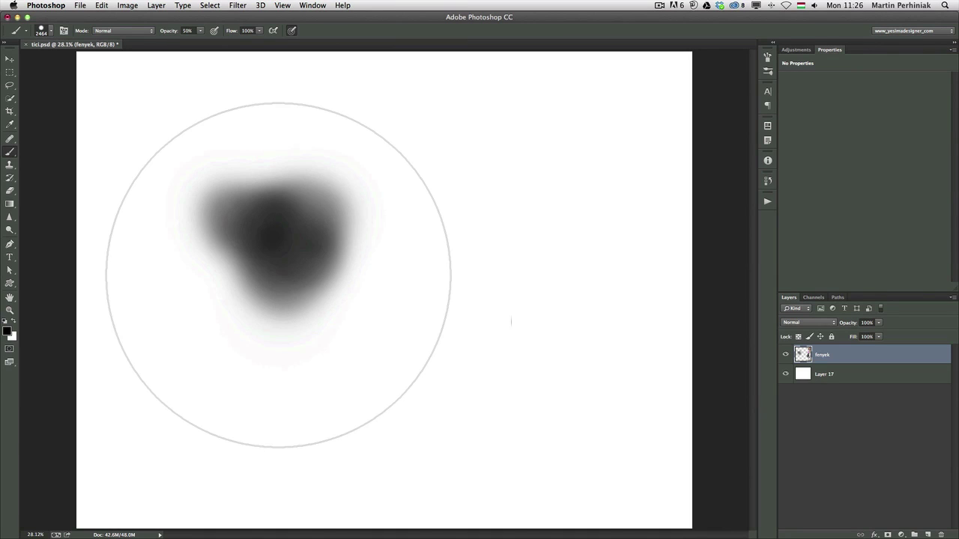
key(period)
key(period)
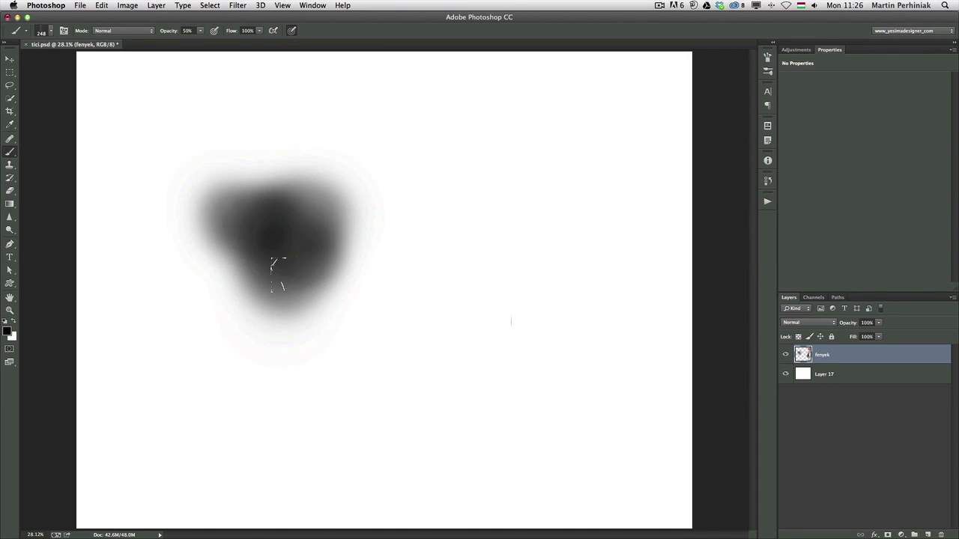
key(period)
key(period)
key(period)
key(period)
key(period)
key(period)
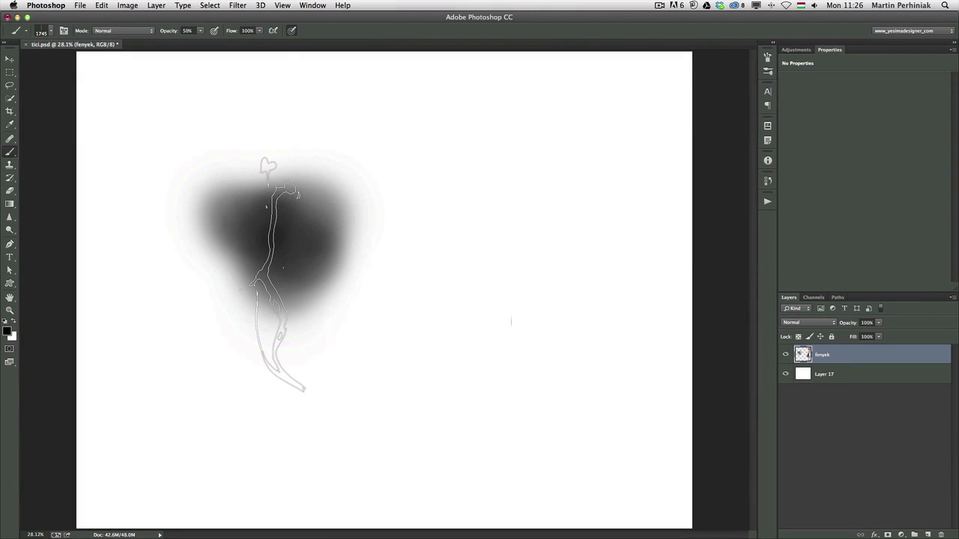
key(period)
key(period)
key(period)
key(period)
key(period)
key(period)
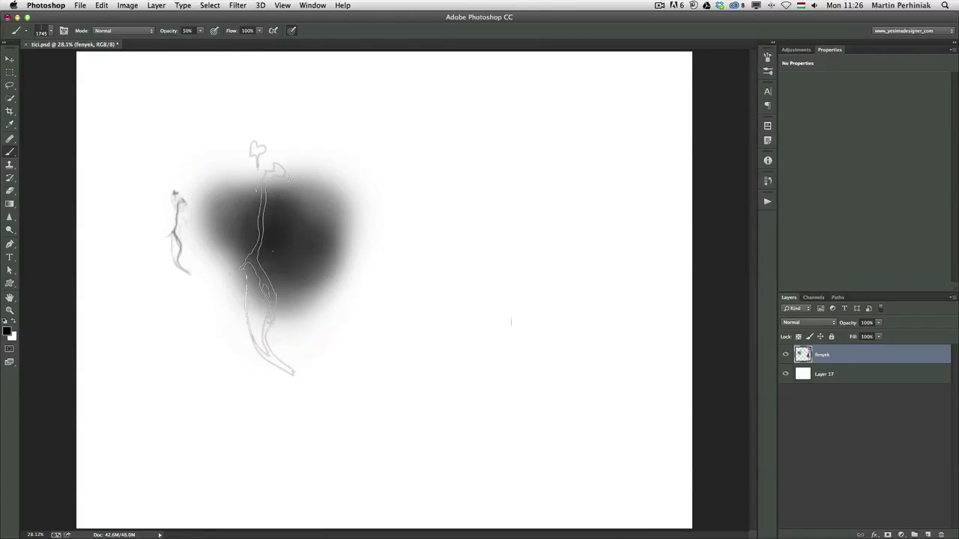
Step: Switch through further smoke brush presets, including the 1784 px one, and stamp wisps over the black blob's right edge
key(period)
key(period)
key(period)
key(period)
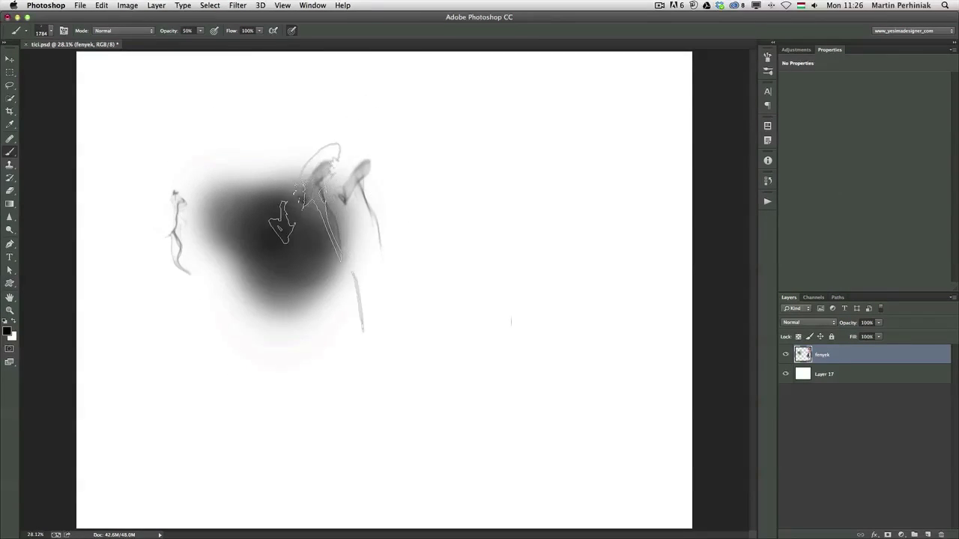
key(period)
key(period)
key(period)
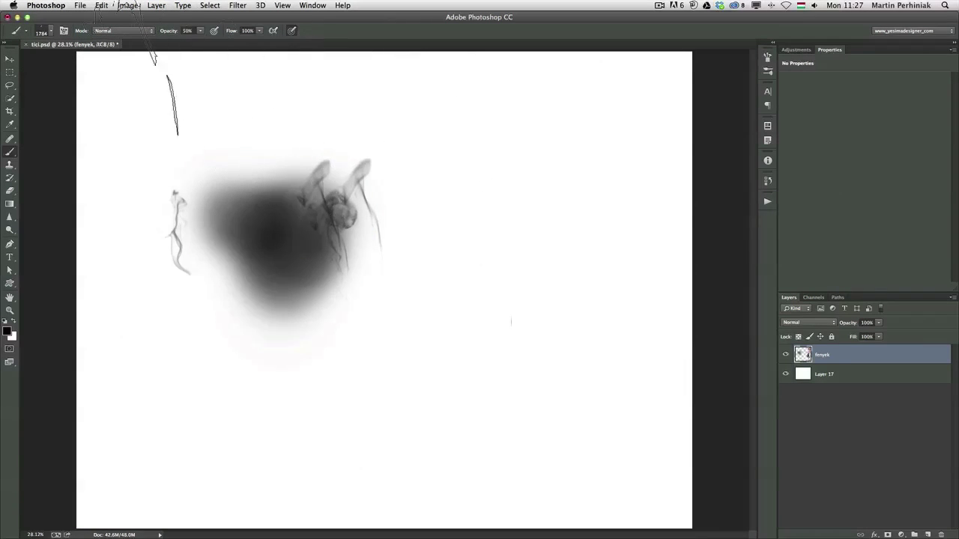
Step: Browse the brush list in the Preset Manager and close it
click(100, 5)
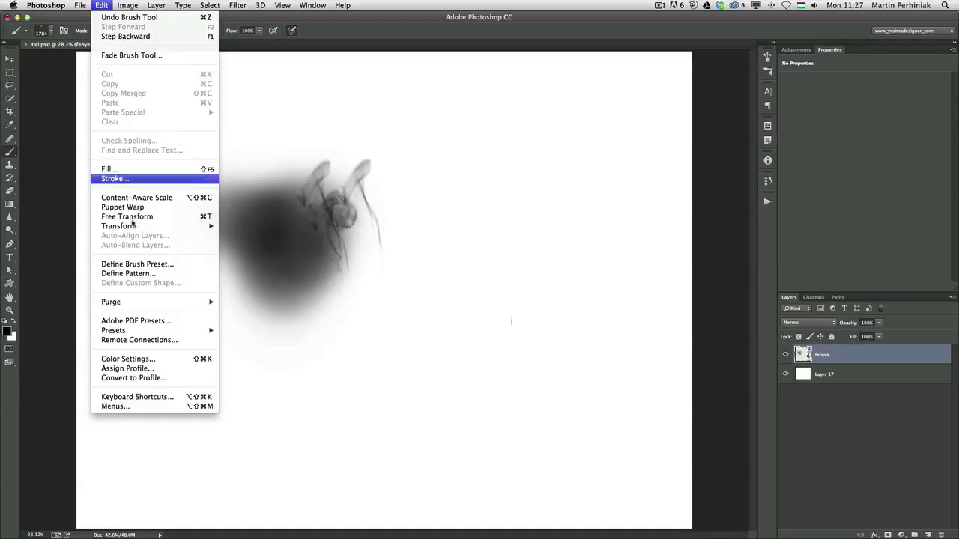
mouse_move(163, 331)
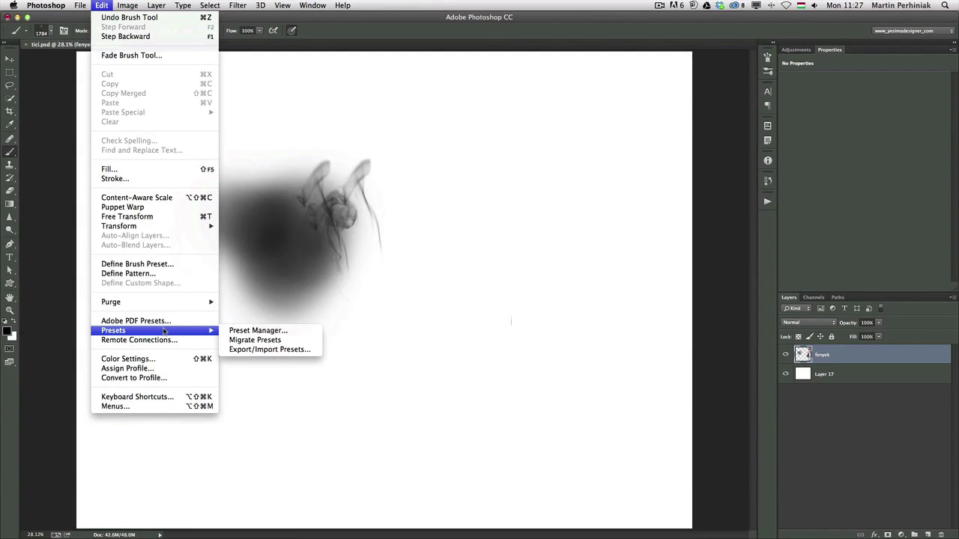
click(288, 335)
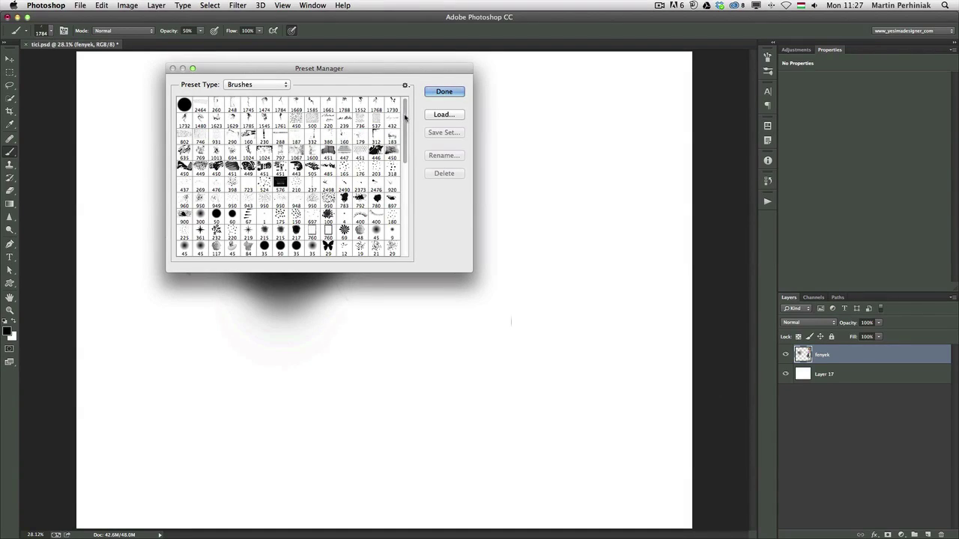
scroll(402, 113, down, 3)
scroll(403, 113, up, 3)
scroll(403, 112, down, 1)
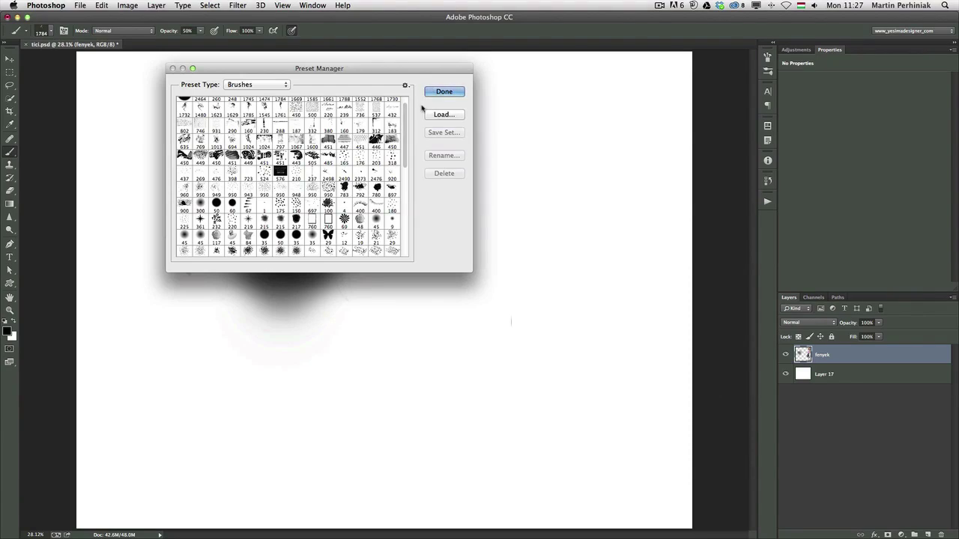
click(444, 91)
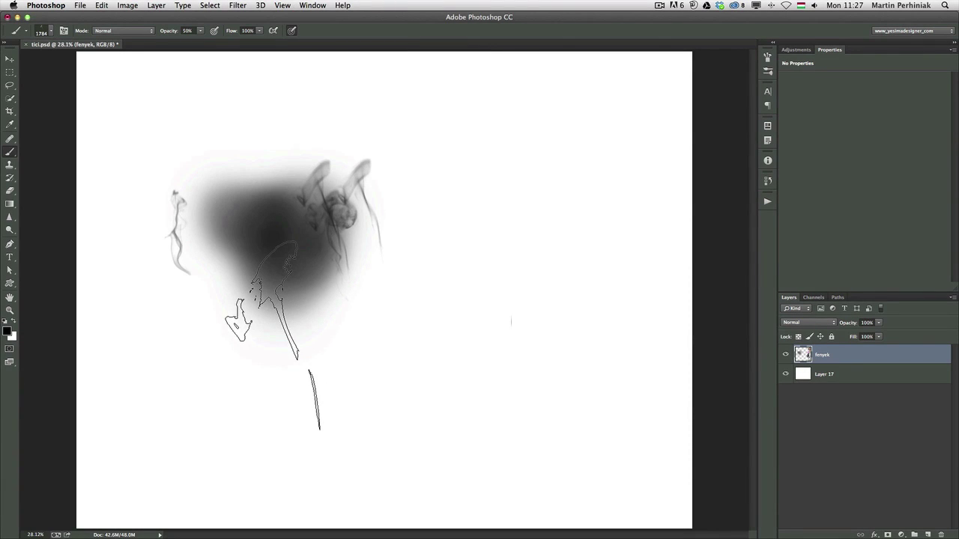
Step: Step back through the brush presets to the round brush at the start of the list
key(period)
key(period)
key(period)
key(period)
key(period)
key(period)
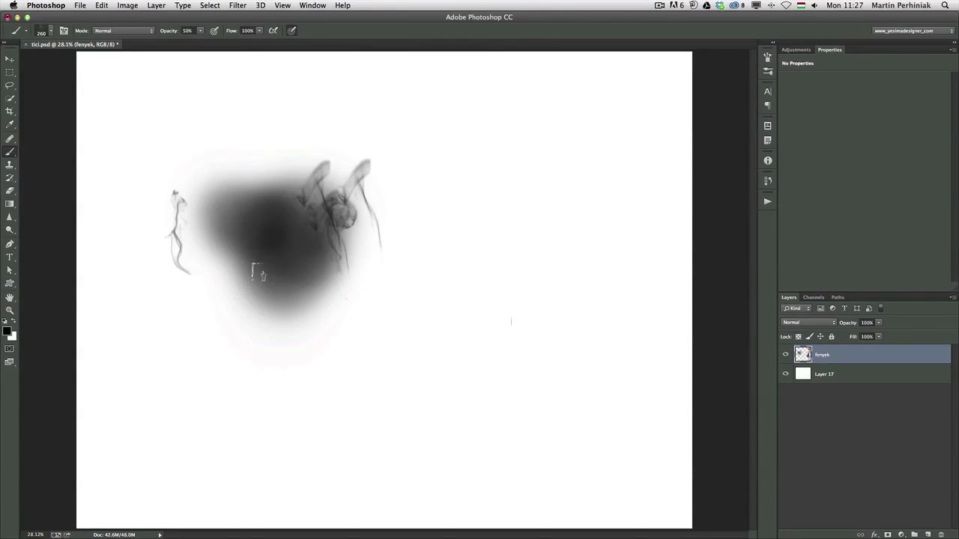
key(period)
key(period)
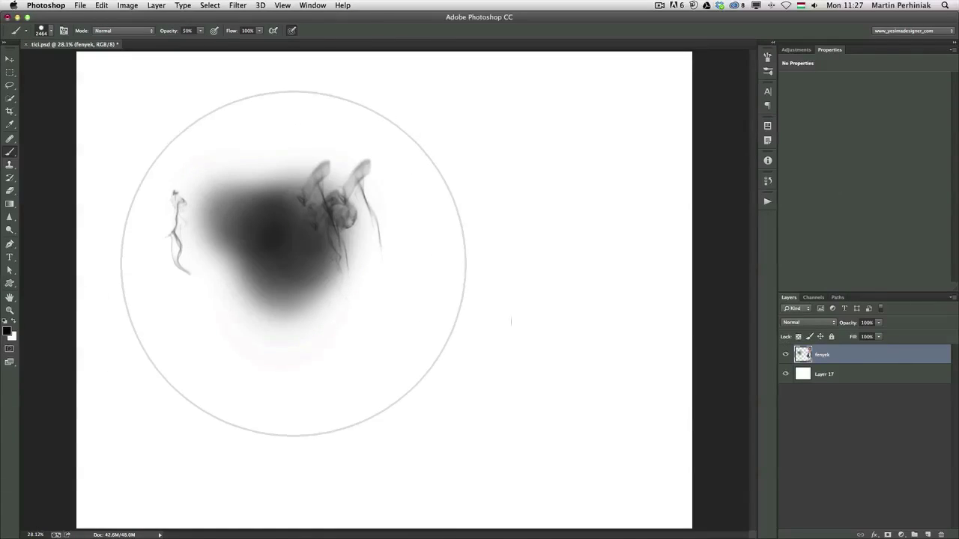
Step: Resize the round brush to 451 px with a soft edge and set its opacity to 25% and flow to 50%
mouse_move(325, 252)
mouse_down()
mouse_move(250, 256)
mouse_move(215, 241)
mouse_up()
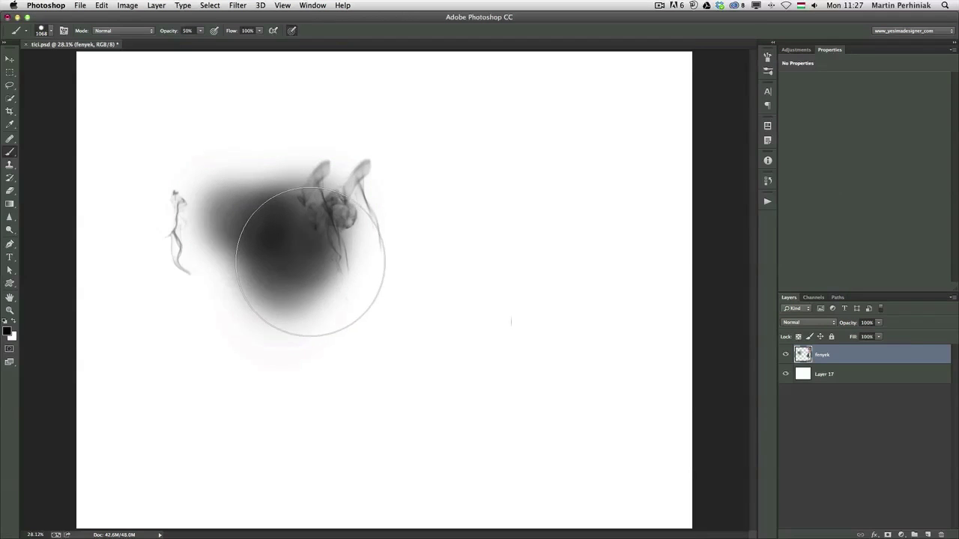
mouse_move(306, 252)
mouse_down()
mouse_move(279, 258)
mouse_move(348, 266)
mouse_move(250, 262)
mouse_move(353, 284)
mouse_move(250, 274)
mouse_move(281, 266)
mouse_move(285, 133)
mouse_move(293, 154)
mouse_move(285, 332)
mouse_move(398, 265)
mouse_up()
mouse_move(457, 268)
mouse_down()
mouse_move(427, 267)
mouse_move(440, 271)
mouse_move(428, 68)
mouse_move(430, 337)
mouse_move(437, 218)
mouse_move(425, 78)
mouse_up()
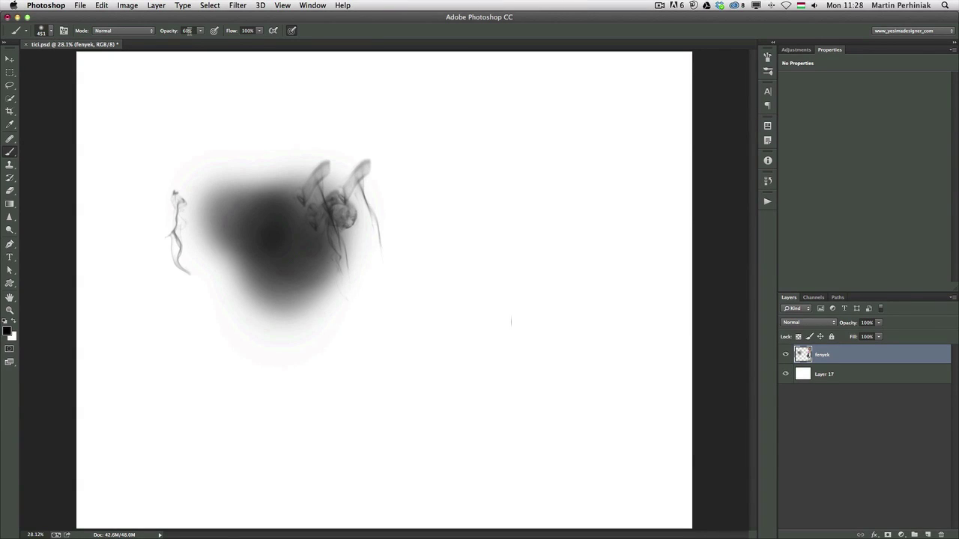
key(0)
key(1)
Step: Pick blue with the on-canvas HUD color picker and paint a soft patch to the upper right of the black blob
ctrl+alt+super+click(393, 193)
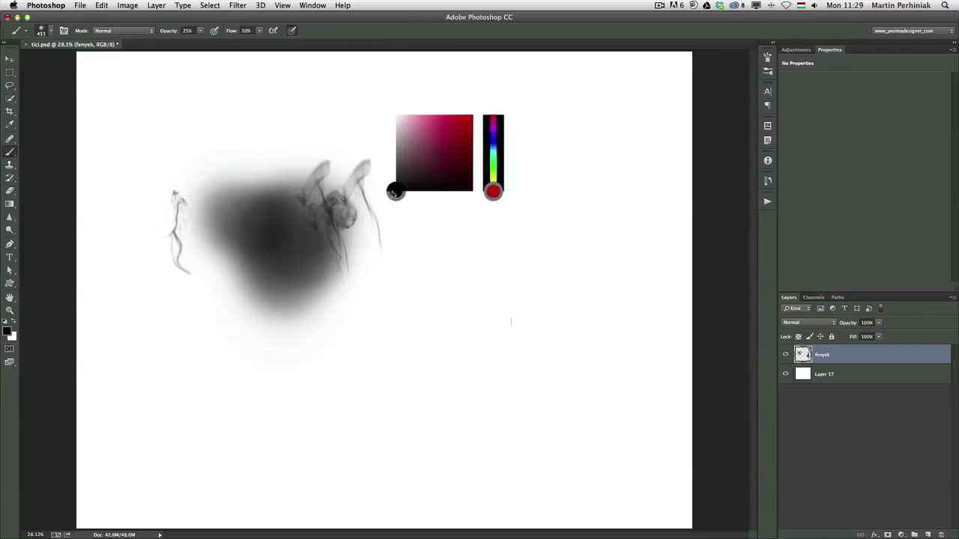
mouse_move(395, 193)
mouse_down()
mouse_move(422, 154)
mouse_move(461, 142)
mouse_move(457, 129)
mouse_move(479, 145)
mouse_move(486, 137)
mouse_move(468, 138)
mouse_move(465, 118)
mouse_move(432, 128)
mouse_move(438, 176)
mouse_move(421, 165)
mouse_up()
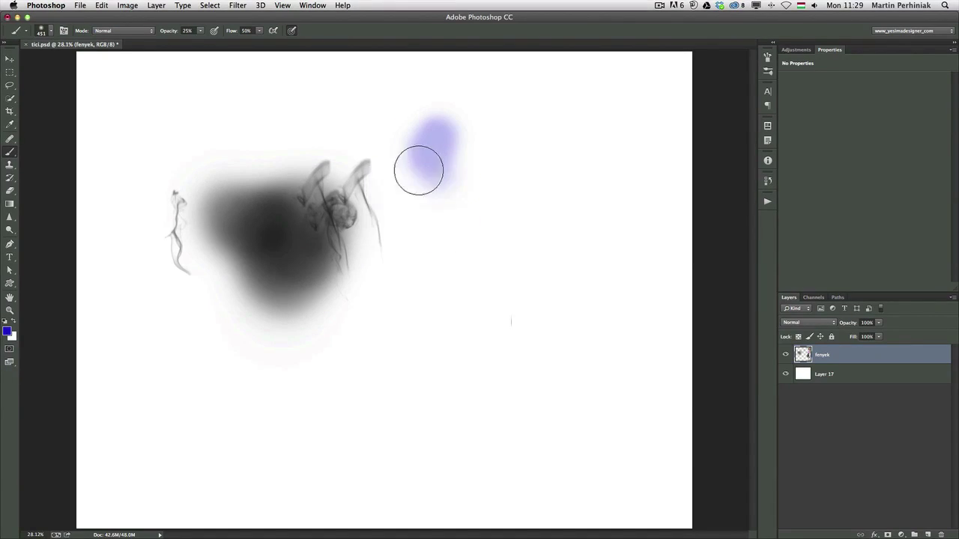
Step: Set the HUD Color Picker to Hue Wheel in the General preferences
click(47, 6)
mouse_move(83, 36)
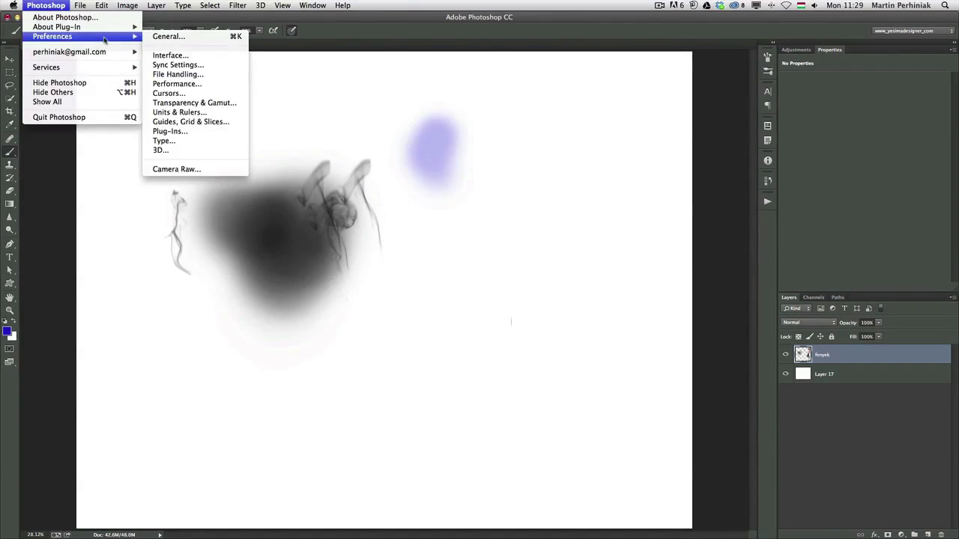
click(201, 37)
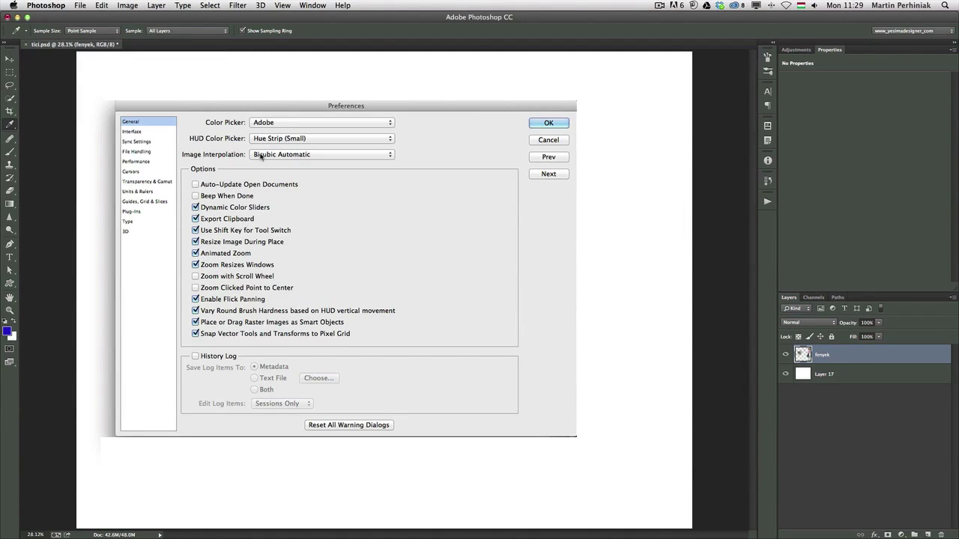
click(289, 139)
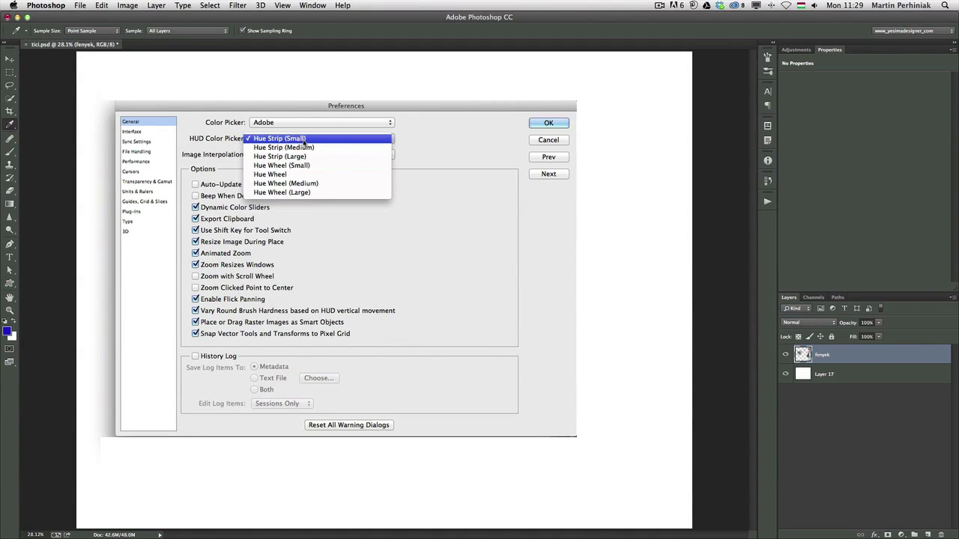
click(337, 176)
click(548, 123)
Step: Choose new brush colours, including green, from the on-canvas hue wheel and paint soft strokes around the blue patch
key(b)
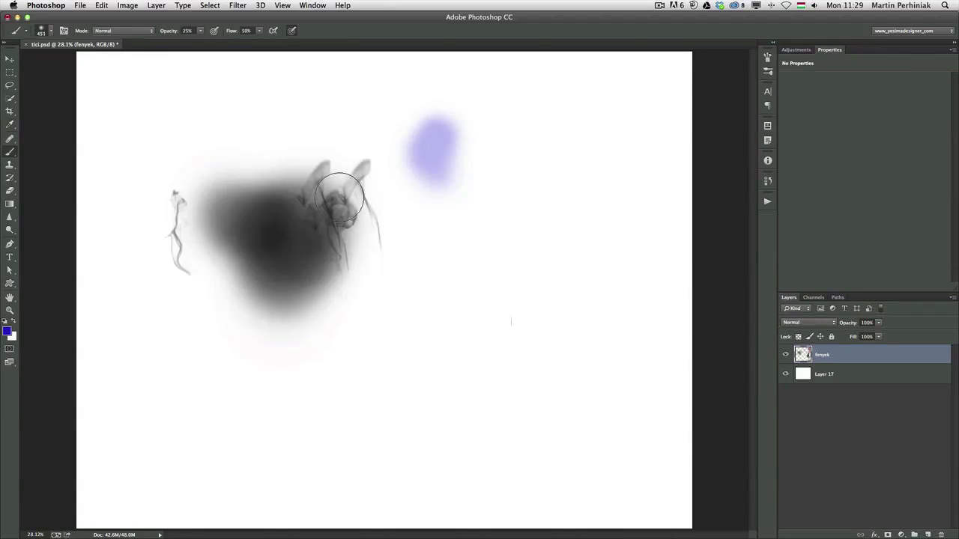
mouse_move(339, 197)
mouse_down()
mouse_move(321, 208)
mouse_move(360, 188)
mouse_move(262, 152)
mouse_move(285, 231)
mouse_move(301, 228)
mouse_up()
mouse_move(418, 166)
mouse_down()
mouse_move(412, 143)
mouse_move(409, 166)
mouse_move(414, 152)
mouse_move(454, 190)
mouse_up()
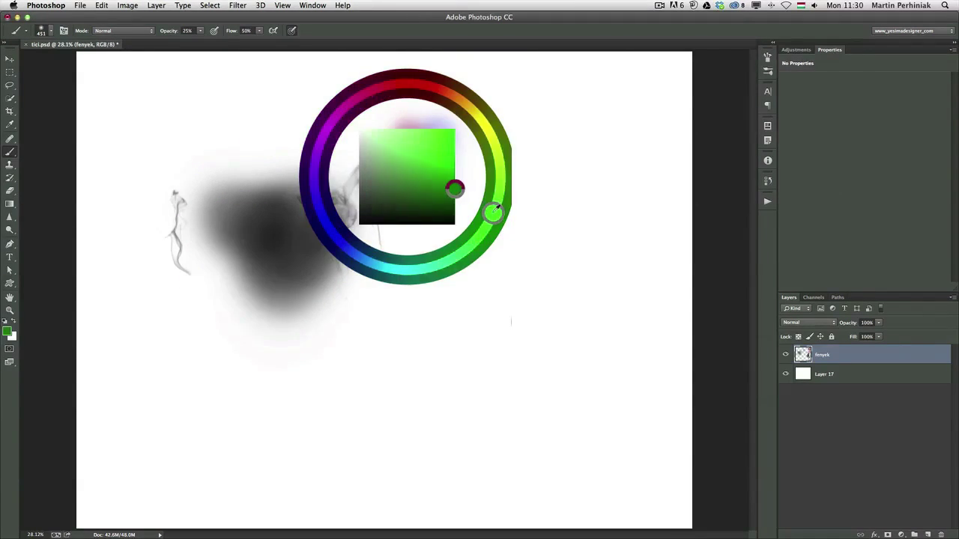
mouse_move(438, 133)
mouse_down()
mouse_move(447, 176)
mouse_move(424, 164)
mouse_move(424, 201)
mouse_up()
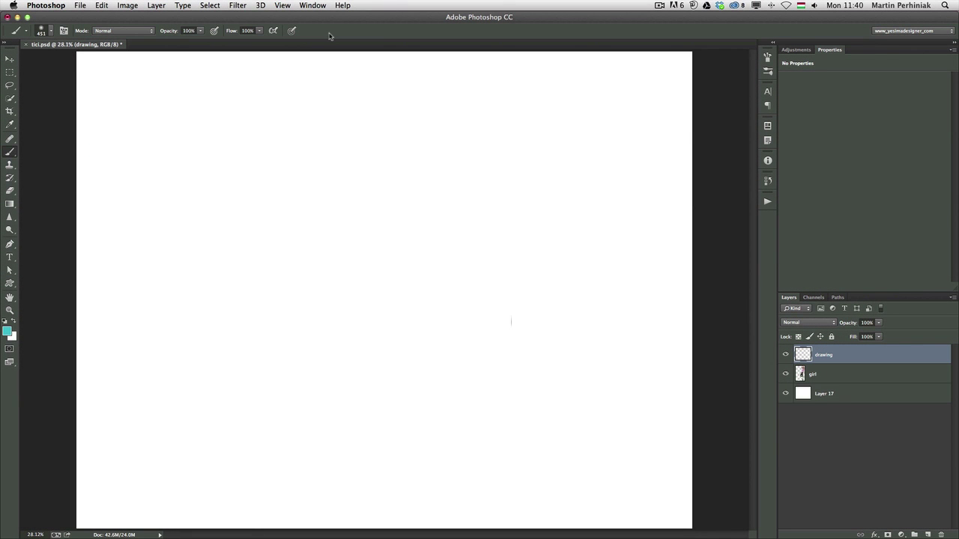
Step: Examine the size, hardness and available presets of the 451 px brush in the brush preset picker
click(51, 31)
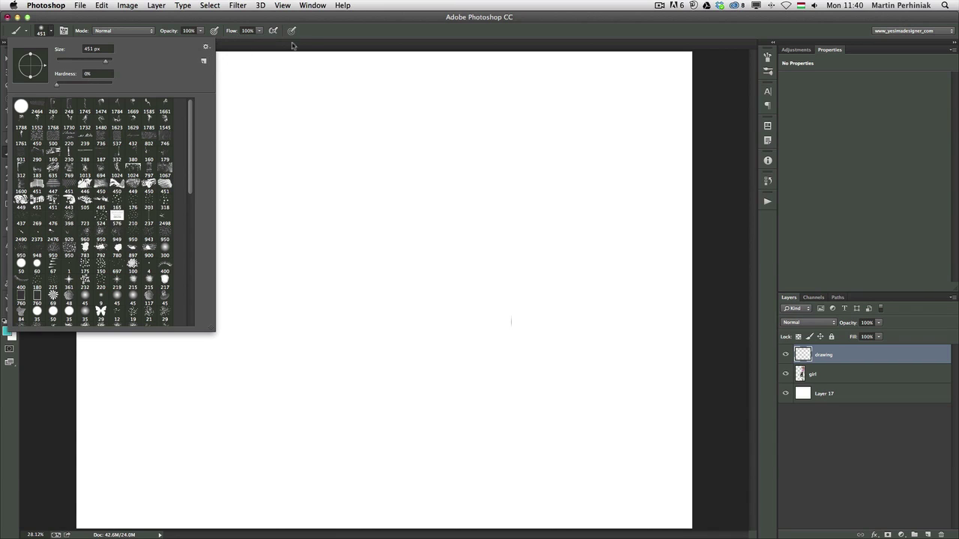
click(320, 33)
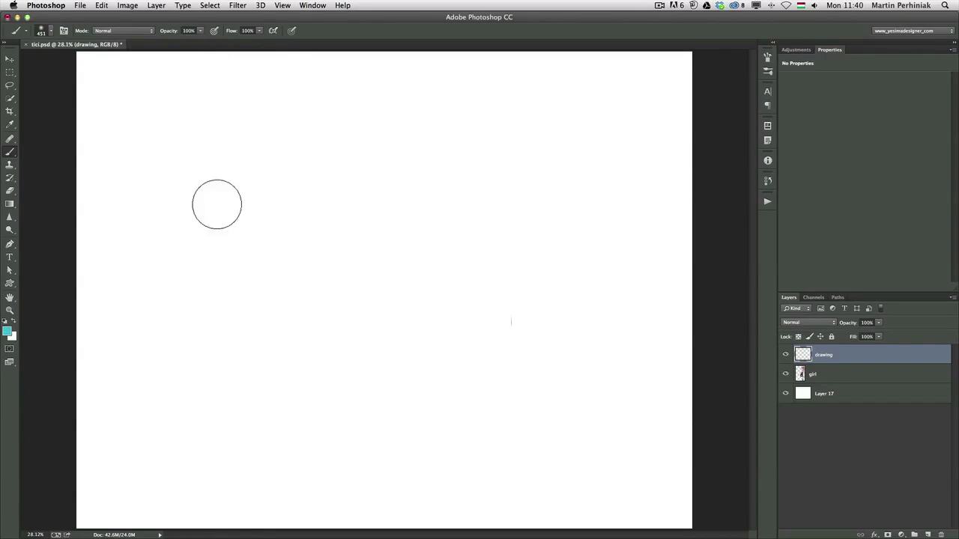
Step: Paint a soft vertical turquoise stroke at 100% opacity, then overlapping strokes beside it at 10% opacity
drag(154, 116, 155, 300)
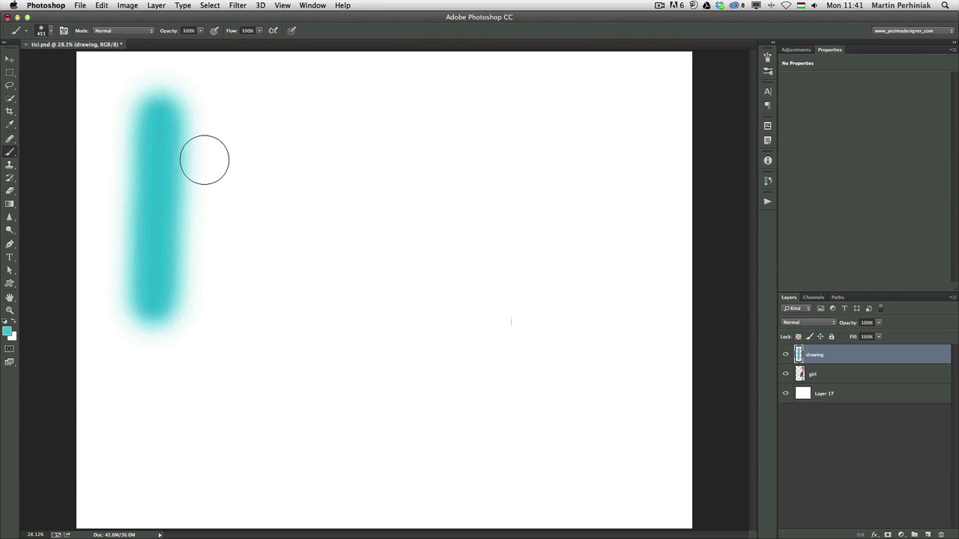
key(1)
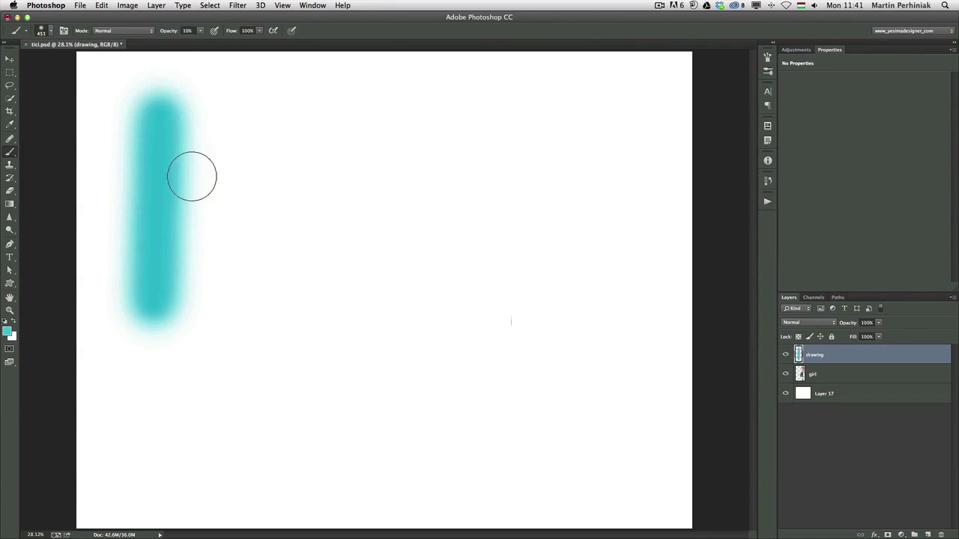
click(229, 105)
mouse_move(229, 139)
mouse_down()
mouse_move(210, 265)
mouse_move(220, 318)
mouse_up()
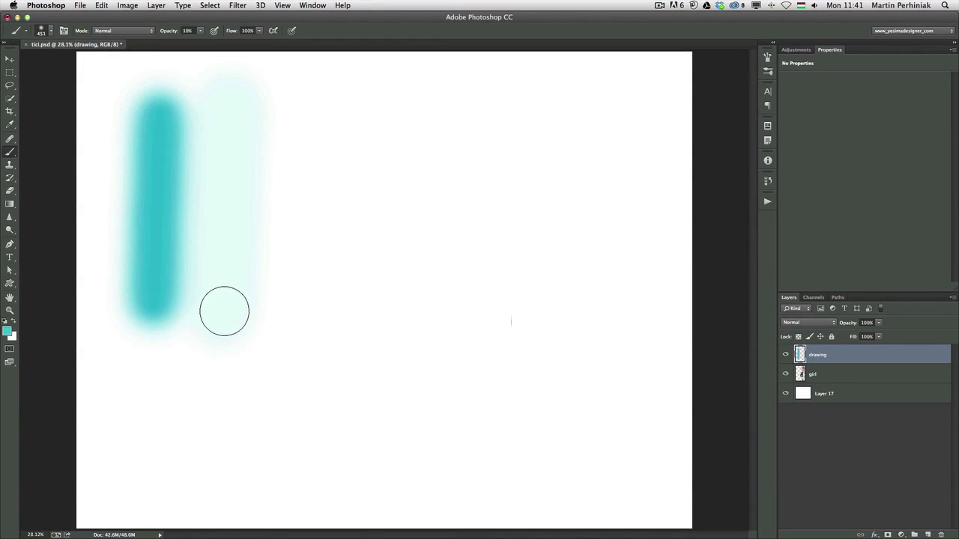
drag(222, 313, 218, 281)
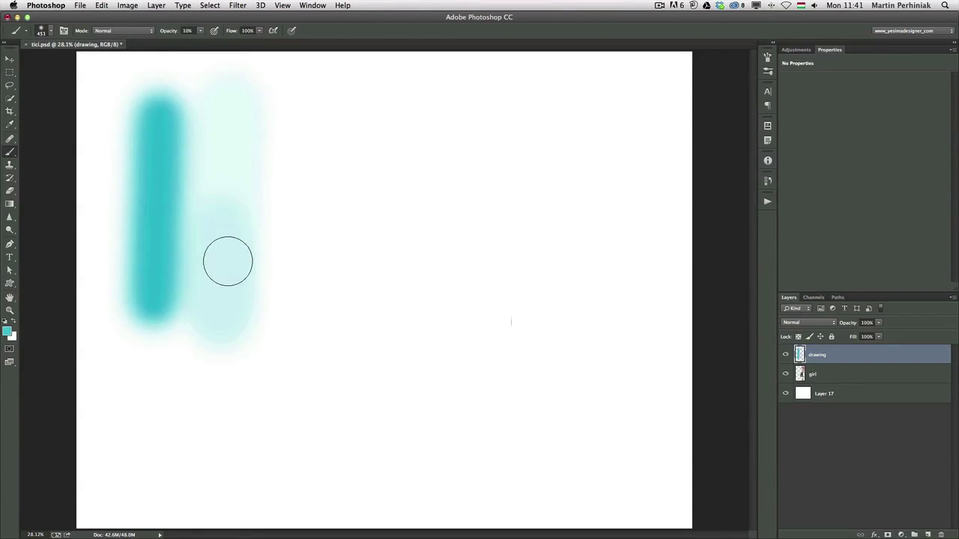
drag(218, 315, 220, 322)
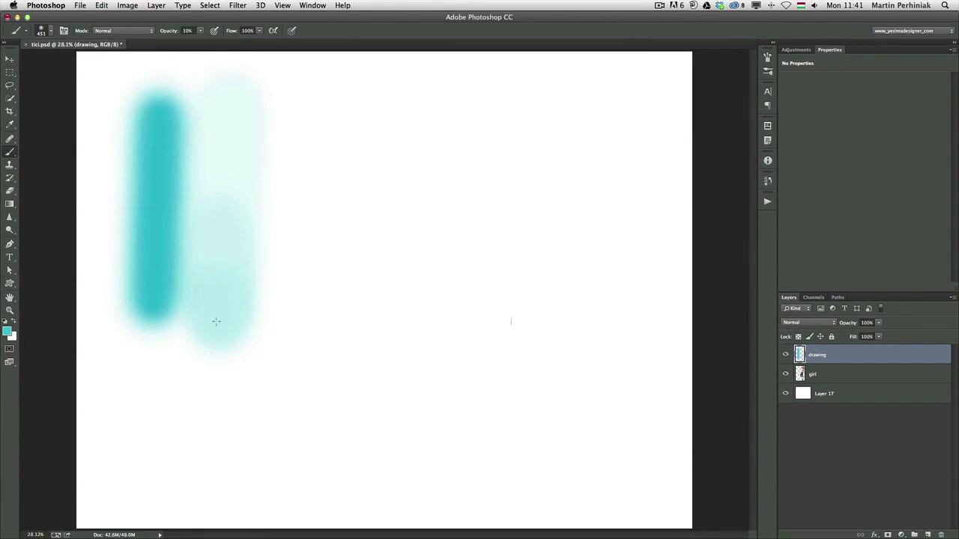
drag(220, 322, 216, 323)
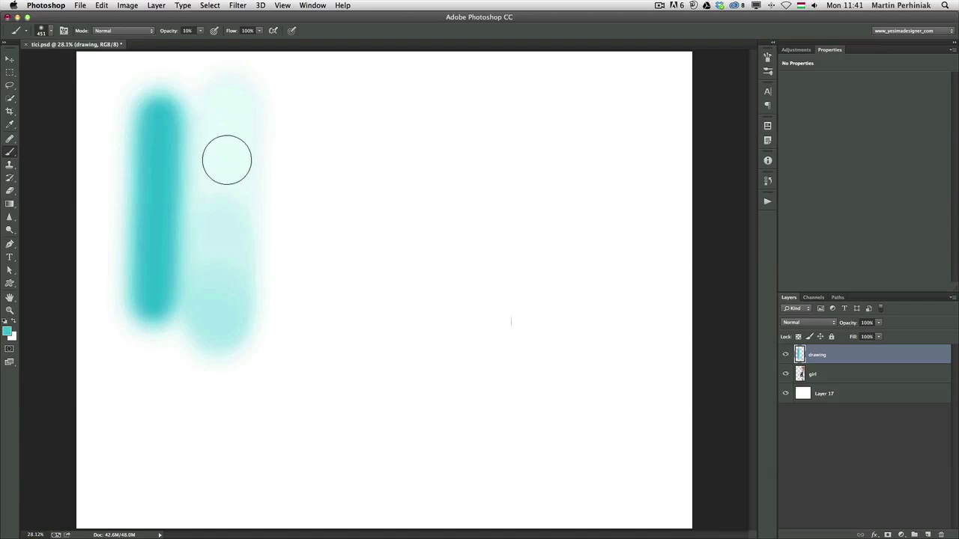
drag(239, 224, 233, 342)
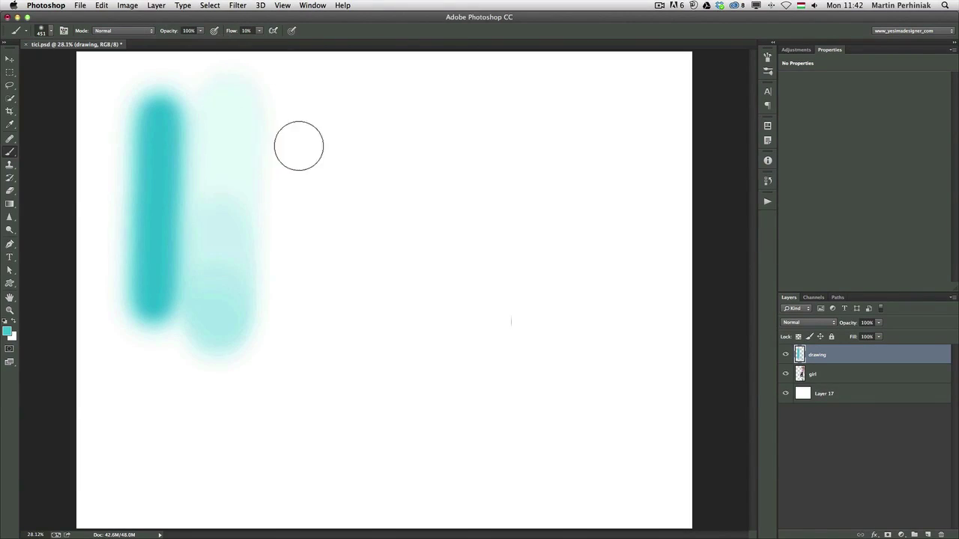
Step: Paint a third vertical stroke at 100% opacity and 10% flow, plus dots and curved strokes beside it with airbrush build-up enabled
mouse_move(295, 102)
mouse_down()
mouse_move(291, 346)
mouse_move(297, 304)
mouse_move(298, 120)
mouse_move(285, 351)
mouse_move(298, 97)
mouse_move(294, 345)
mouse_move(301, 141)
mouse_move(303, 259)
mouse_move(276, 109)
mouse_up()
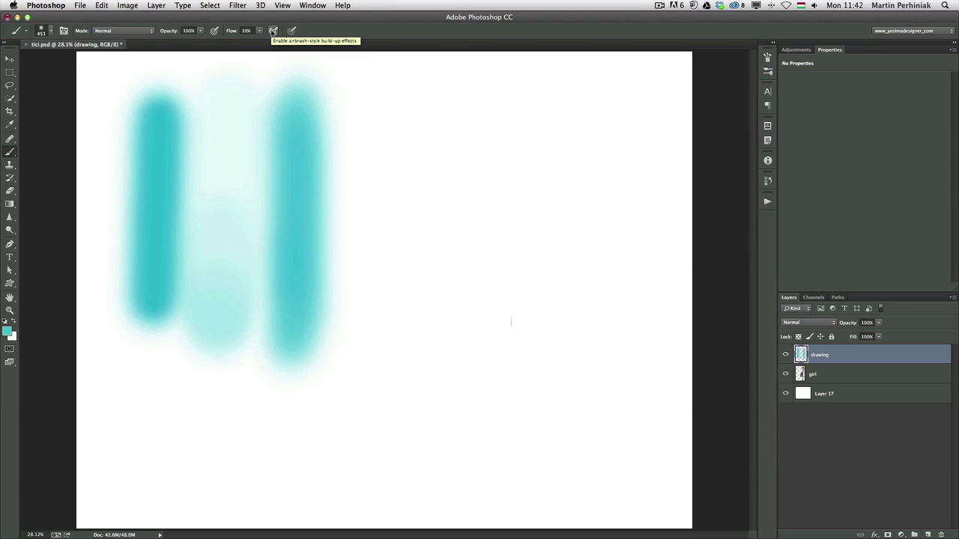
click(273, 31)
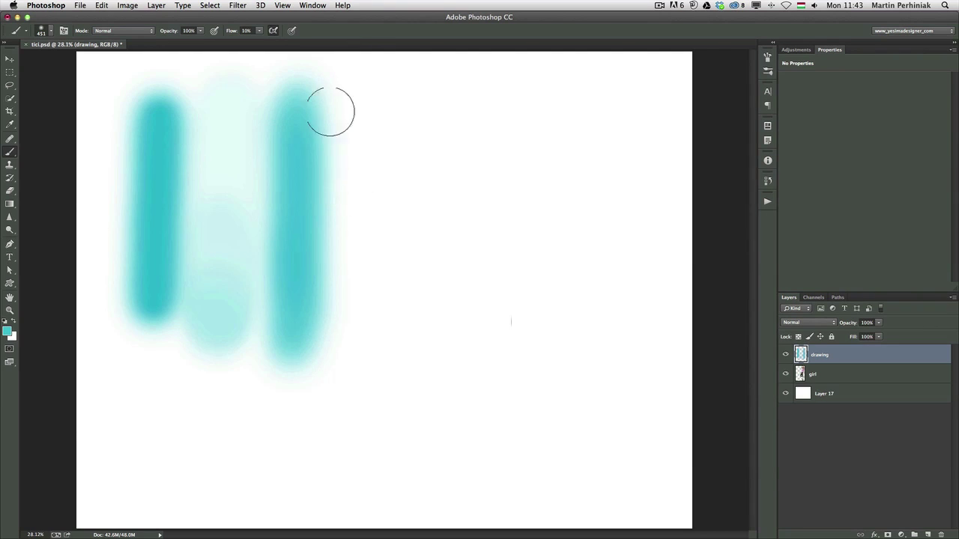
click(273, 33)
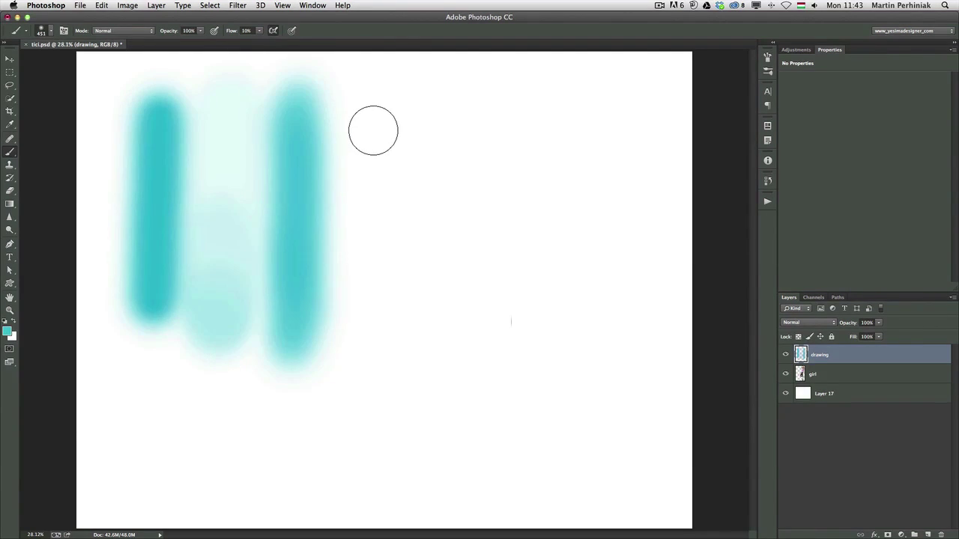
drag(372, 130, 373, 131)
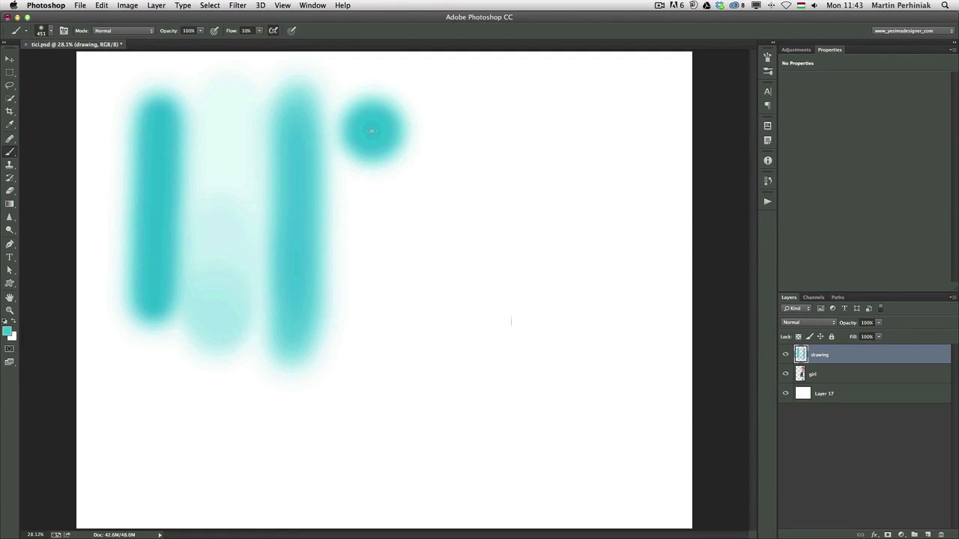
click(376, 199)
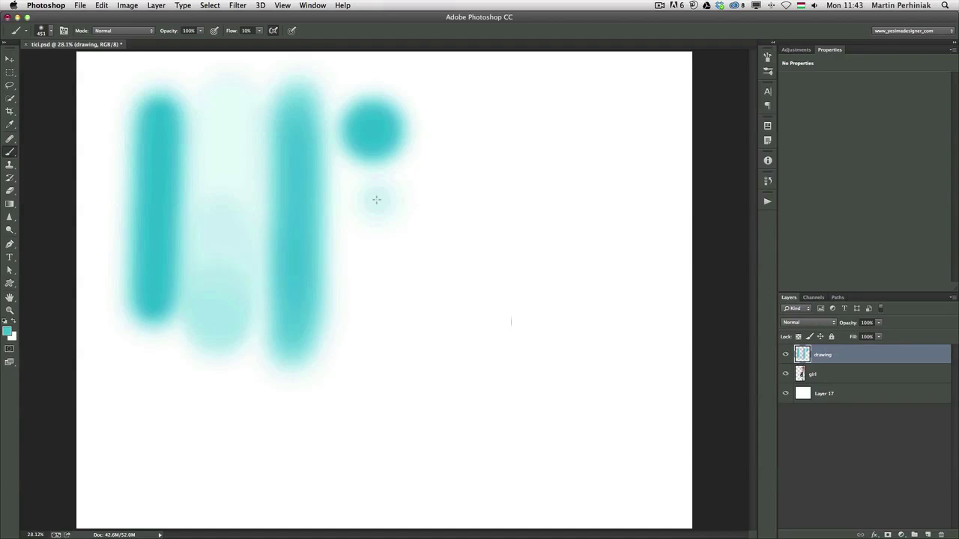
drag(376, 199, 375, 202)
mouse_move(370, 259)
mouse_down()
mouse_move(381, 341)
mouse_move(406, 341)
mouse_move(424, 313)
mouse_move(424, 259)
mouse_move(456, 265)
mouse_move(459, 295)
mouse_move(448, 367)
mouse_move(362, 423)
mouse_up()
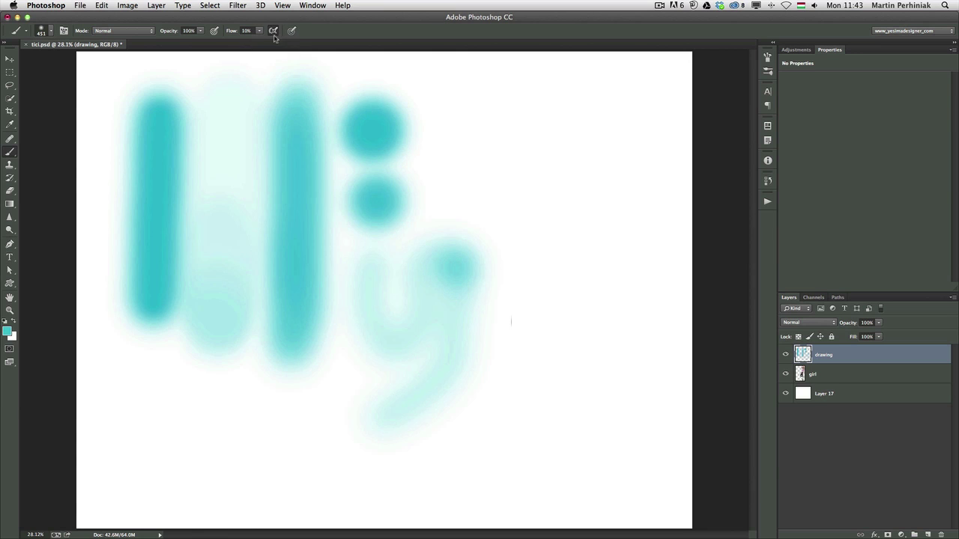
Step: Reset the brush flow to 100% and clear all painted strokes from the drawing layer, leaving nothing selected
key(0)
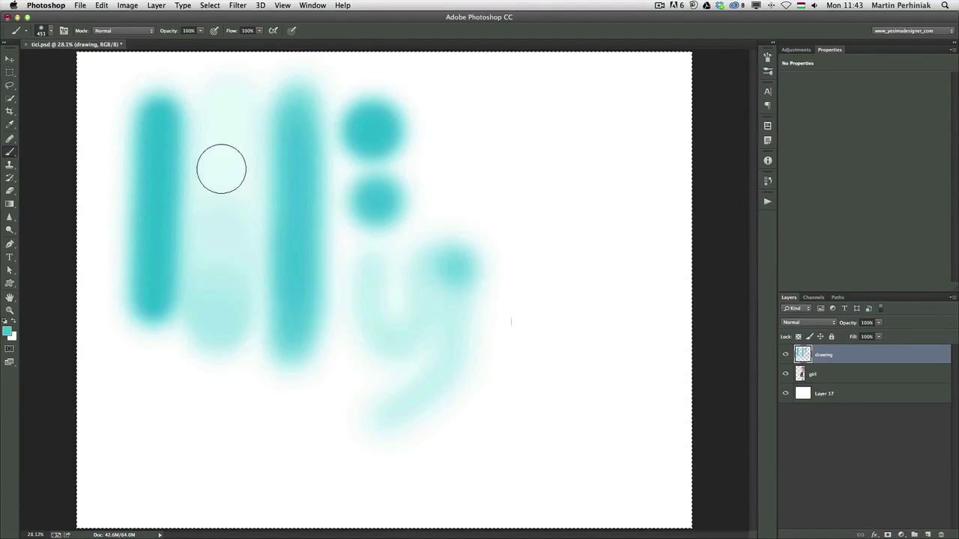
key(super+a)
key(Delete)
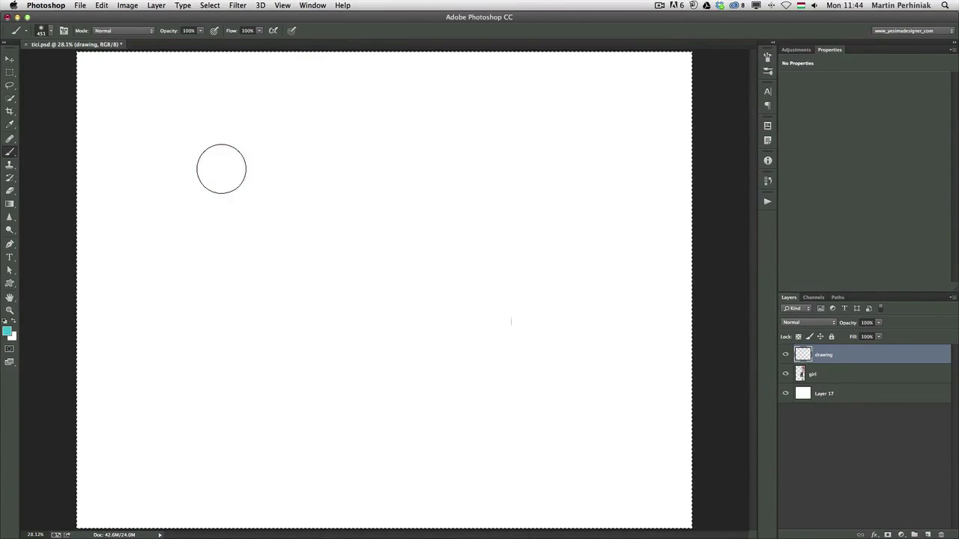
key(super+d)
Step: Give the brush a hard edge and a size of 263 px, and paint a vertical turquoise stroke along the canvas's left side
drag(254, 212, 239, 487)
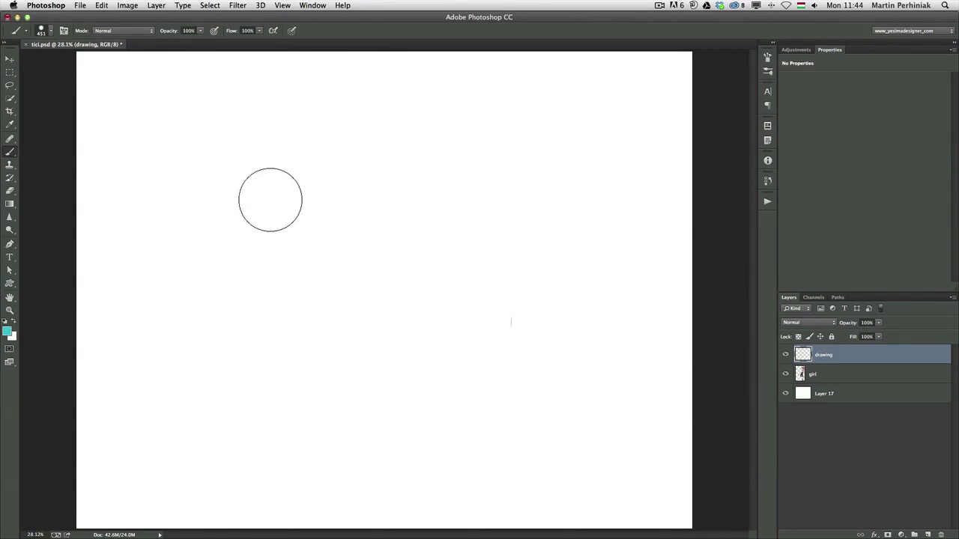
drag(254, 203, 251, 203)
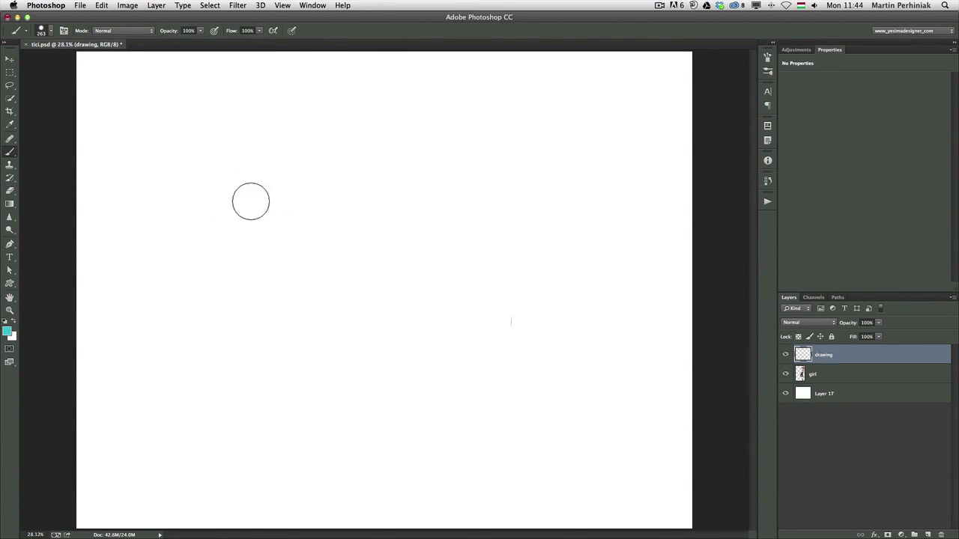
mouse_move(196, 124)
mouse_down()
mouse_move(153, 223)
mouse_move(183, 418)
mouse_up()
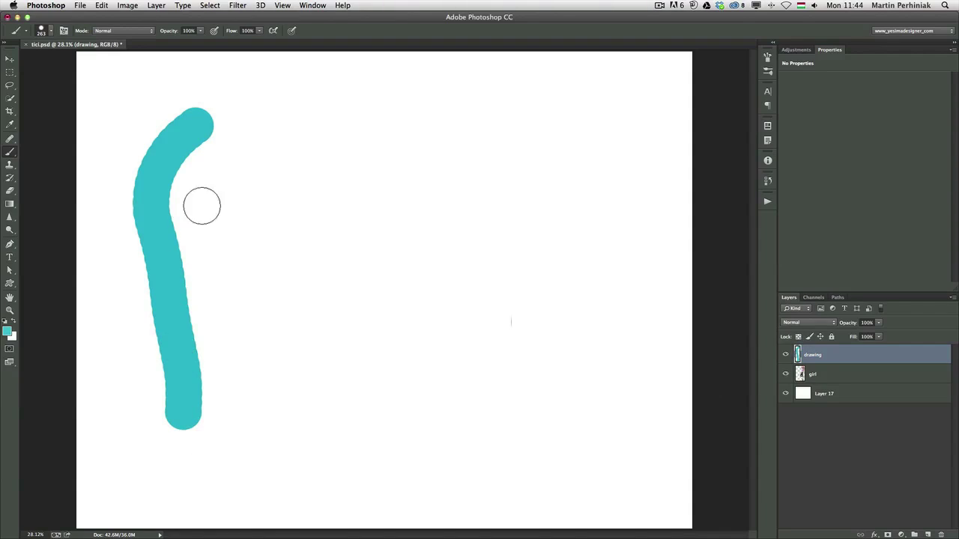
key(super+z)
drag(147, 116, 138, 395)
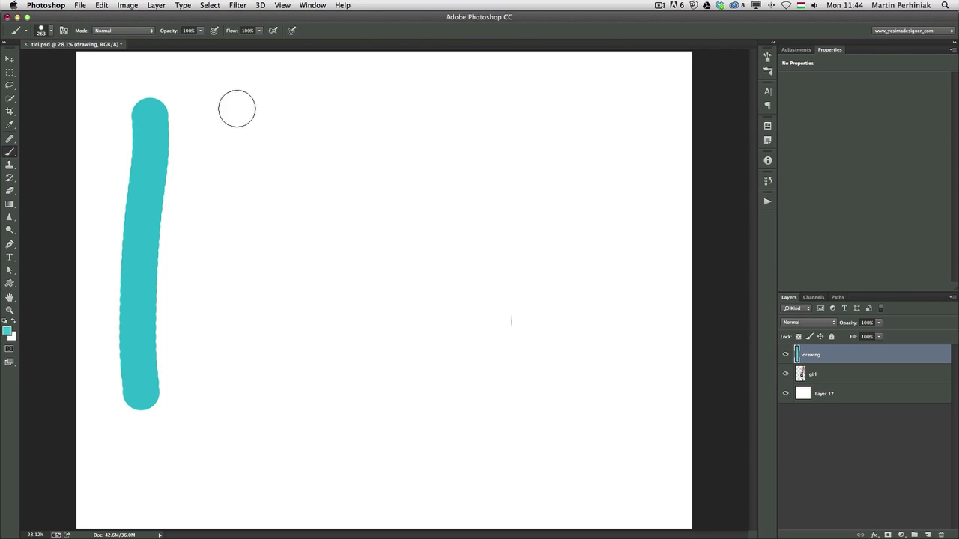
Step: Enable pen pressure for brush size and paint a stroke of varying width beside the solid one
click(293, 31)
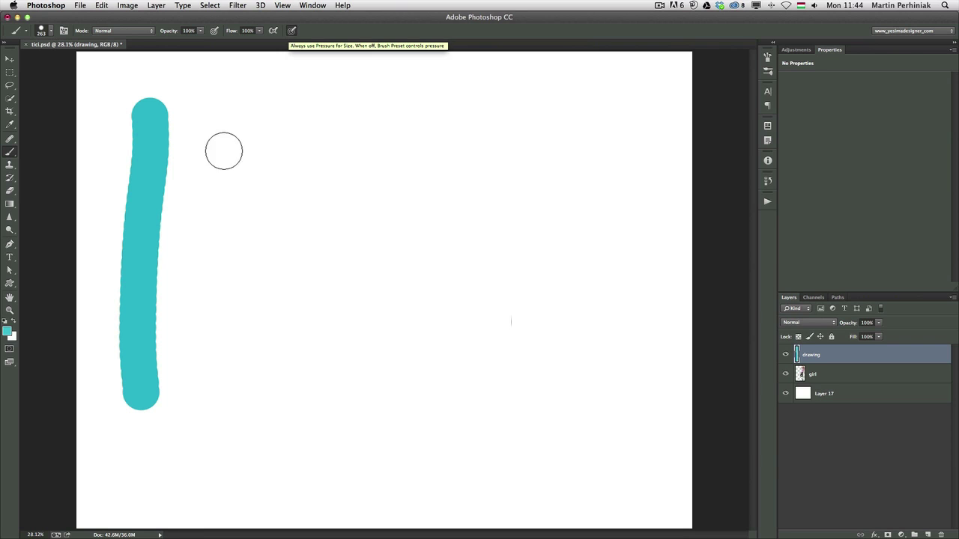
mouse_move(206, 105)
mouse_down()
mouse_move(207, 404)
mouse_move(222, 307)
mouse_up()
key(ctrl+z)
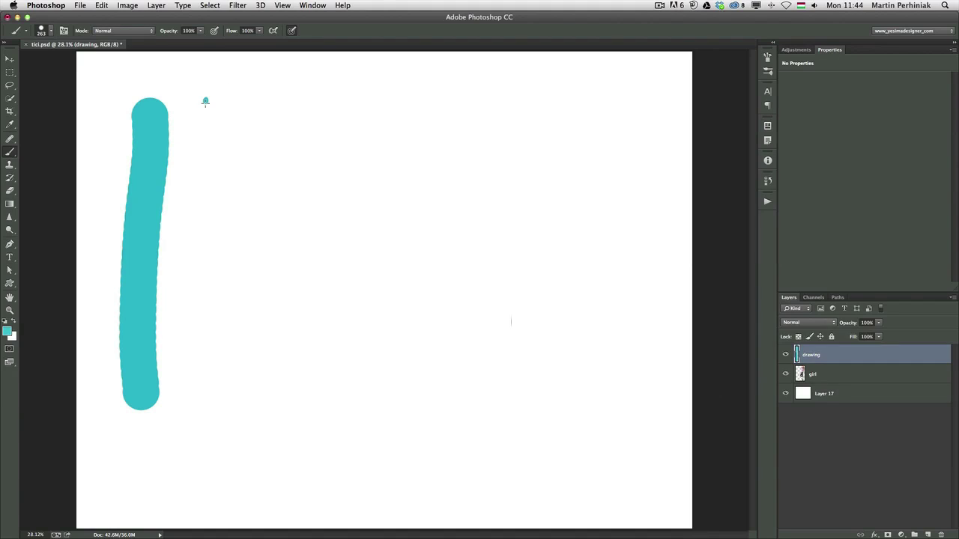
mouse_move(205, 98)
mouse_down()
mouse_move(215, 257)
mouse_move(210, 376)
mouse_move(196, 446)
mouse_move(194, 480)
mouse_up()
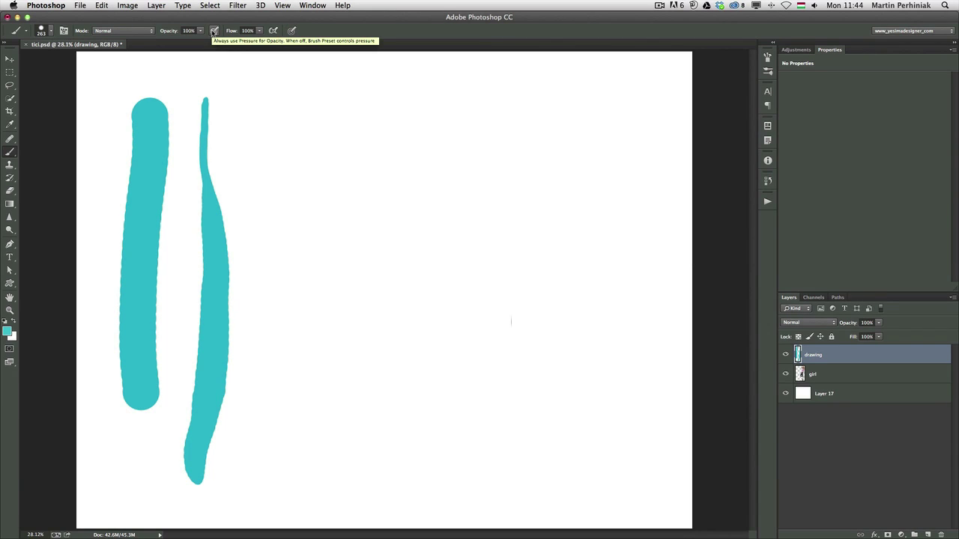
Step: Paint a third vertical stroke with pressure controlling only opacity, and a wavy fourth one with pressure controlling both size and opacity
click(215, 30)
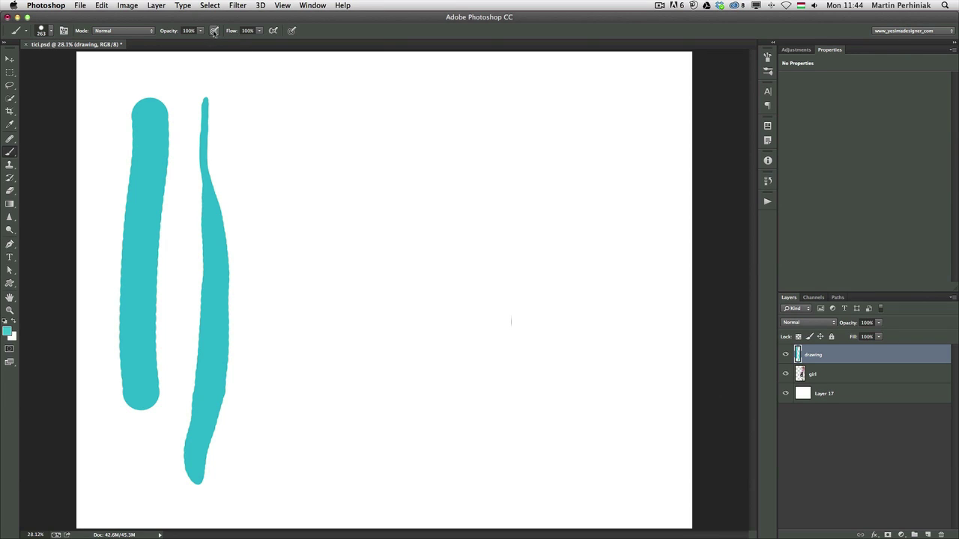
mouse_move(268, 96)
mouse_down()
mouse_move(283, 358)
mouse_move(263, 465)
mouse_up()
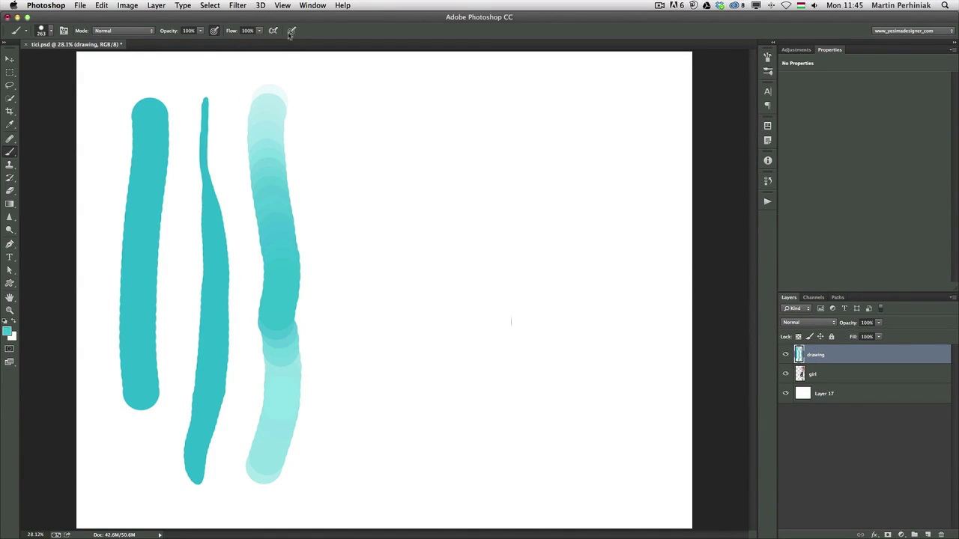
mouse_move(337, 93)
mouse_down()
mouse_move(328, 128)
mouse_move(361, 250)
mouse_move(342, 316)
mouse_move(369, 418)
mouse_move(352, 467)
mouse_up()
click(339, 96)
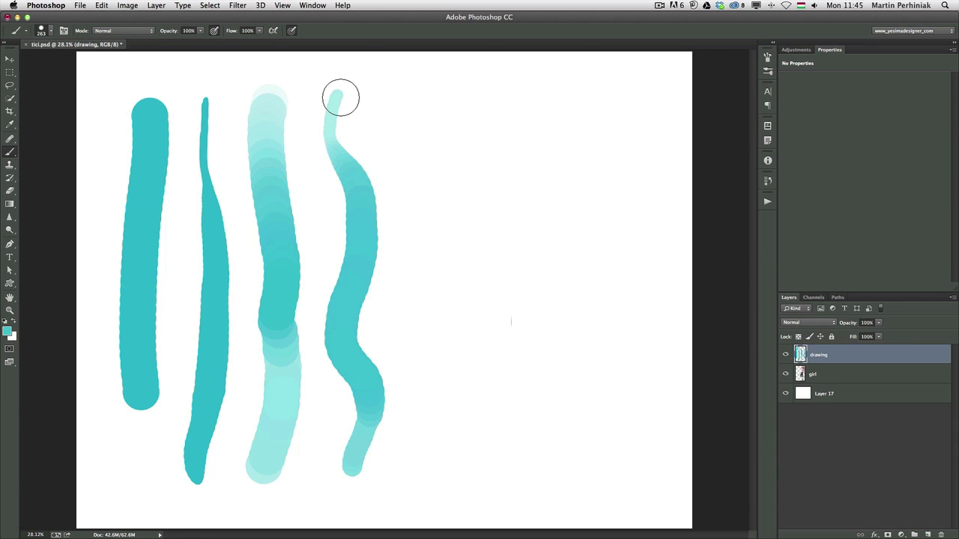
key(super+z)
Step: Set the brush mode to Multiply with both pressure options off, and paint two crossing strokes to the upper right of the wavy stroke
click(119, 31)
click(120, 29)
click(120, 31)
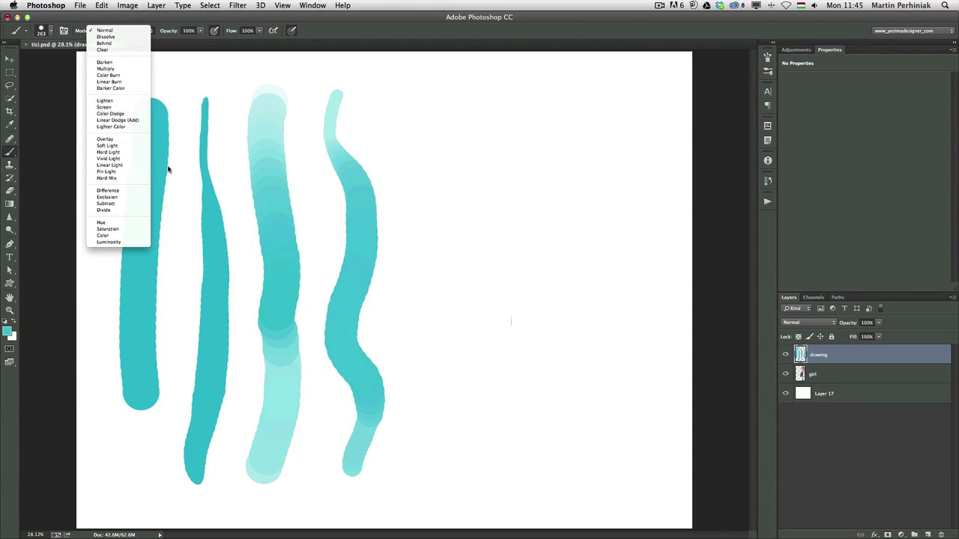
click(114, 70)
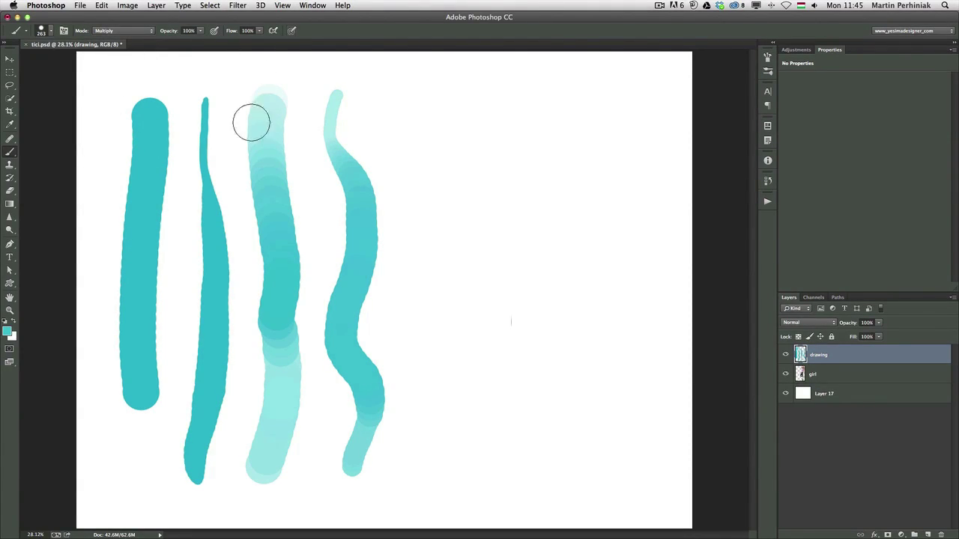
click(389, 137)
shift+click(467, 92)
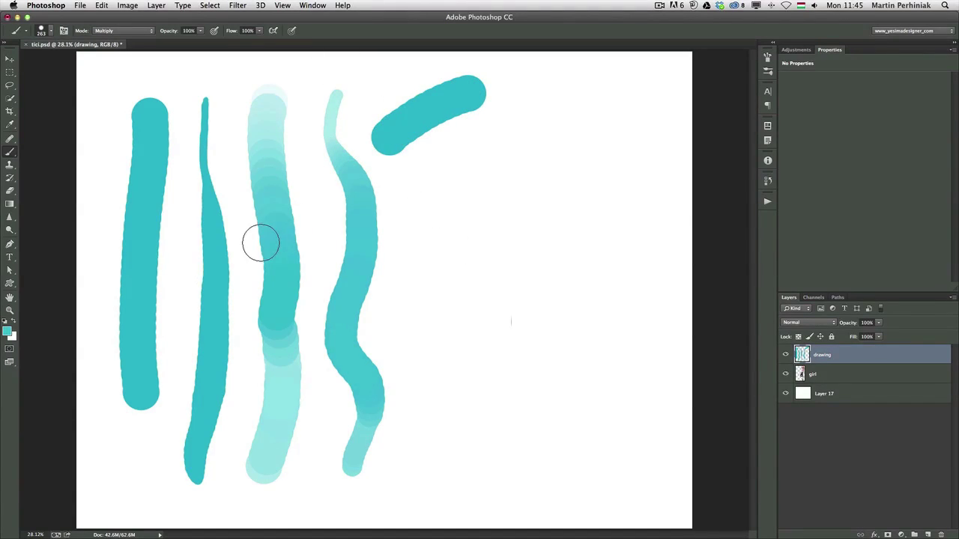
drag(391, 81, 436, 146)
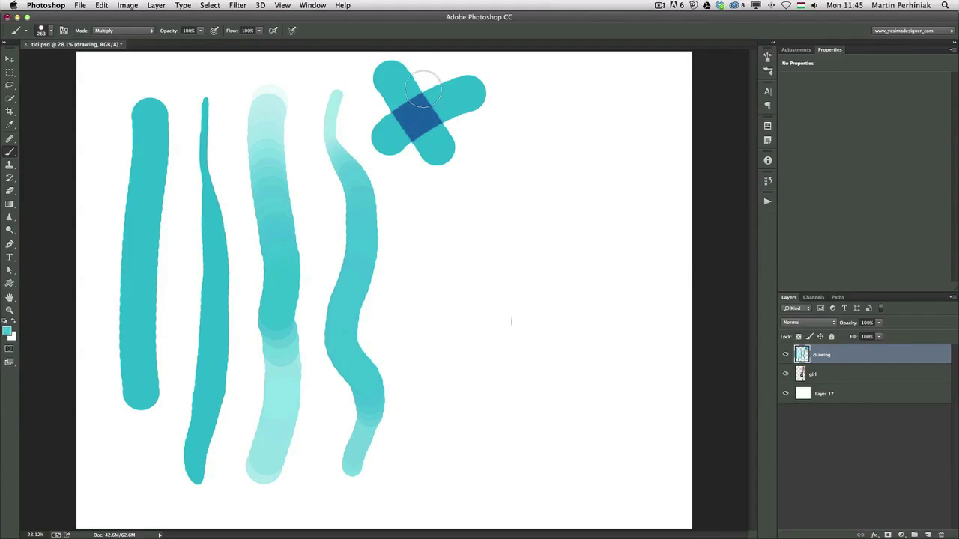
Step: Layer more Multiply strokes in different directions through the crossing point to build a flower-shaped patch with a dark centre
drag(425, 78, 406, 169)
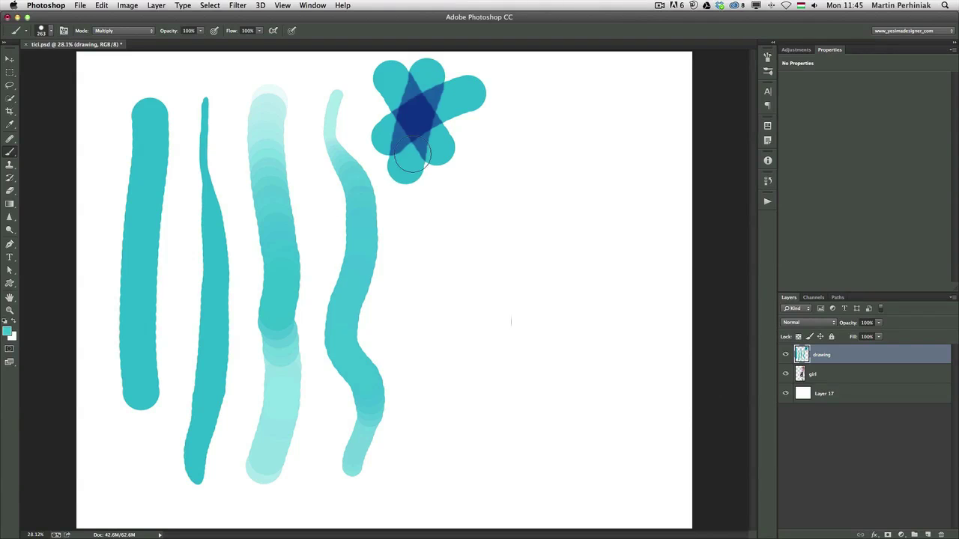
drag(470, 129, 350, 114)
drag(458, 83, 388, 162)
drag(378, 84, 458, 165)
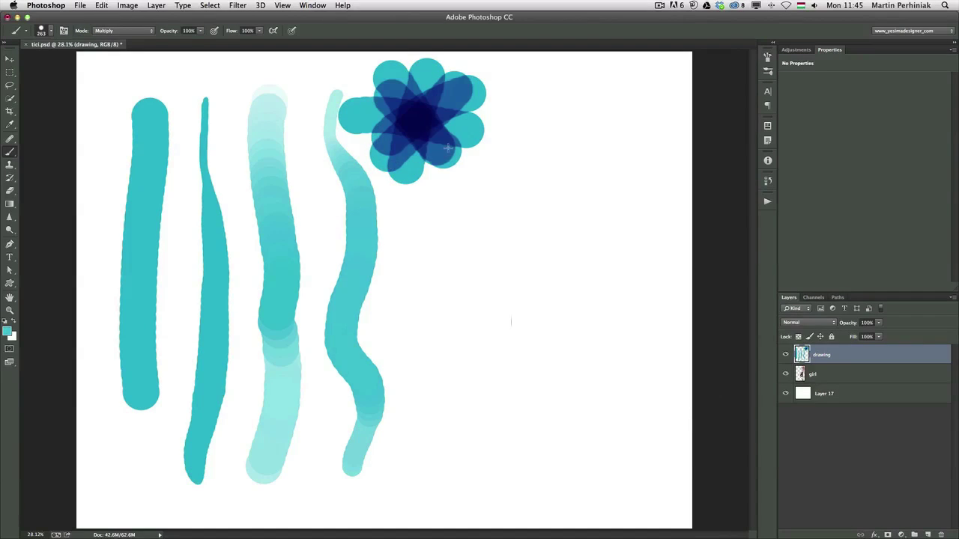
drag(457, 75, 373, 163)
drag(402, 84, 446, 184)
drag(478, 104, 352, 139)
drag(433, 172, 444, 129)
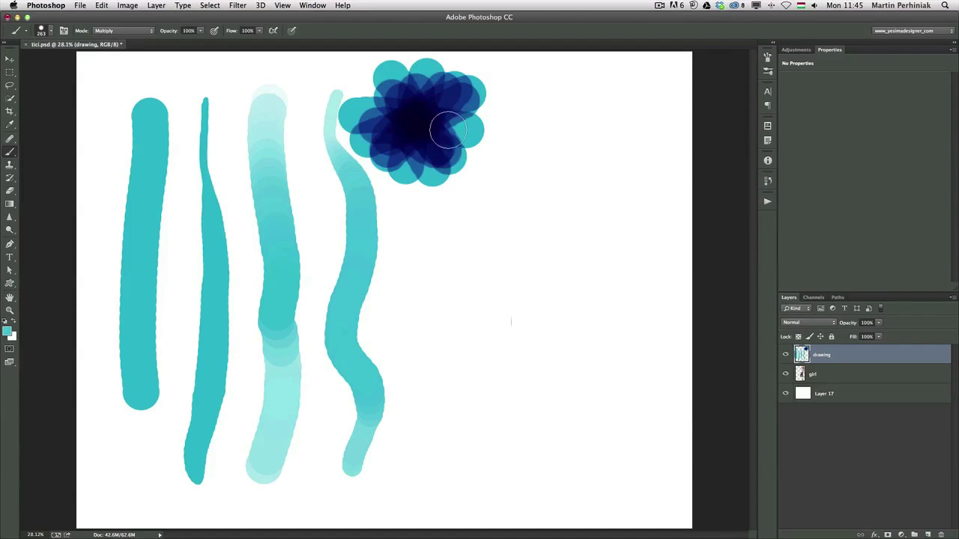
drag(460, 94, 367, 153)
drag(390, 86, 445, 170)
drag(454, 101, 389, 166)
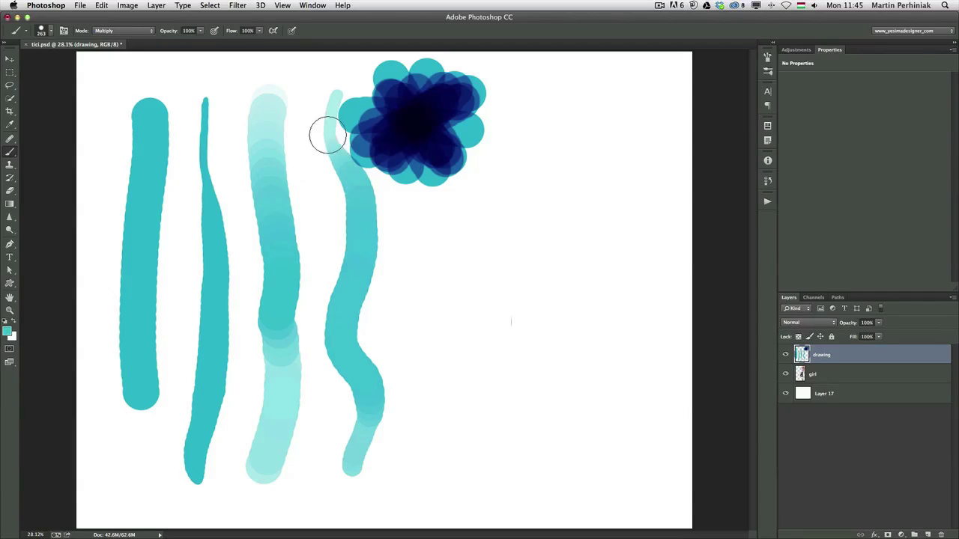
Step: Set the brush mode to Screen and paint two crossing strokes below the dark flower-shaped patch
click(126, 33)
click(124, 78)
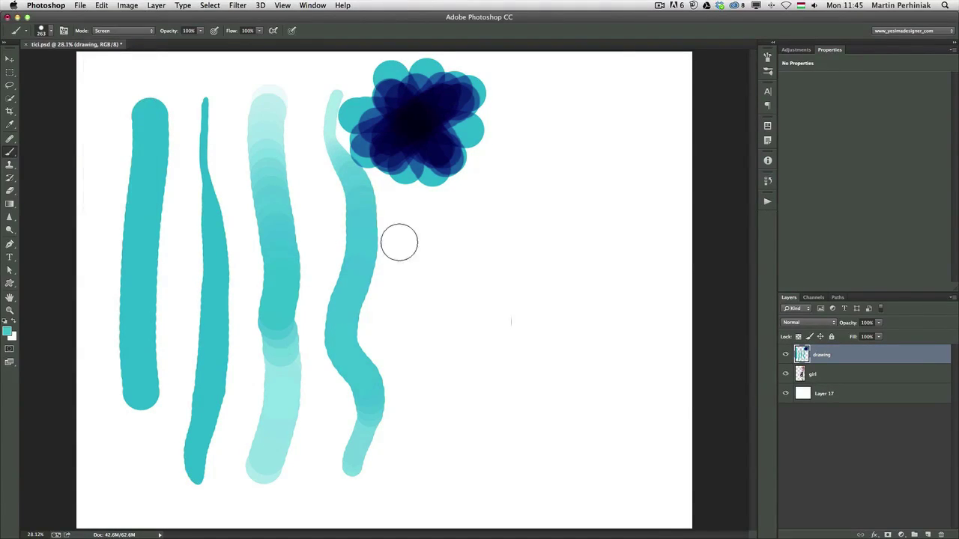
drag(399, 286, 492, 199)
drag(396, 216, 473, 283)
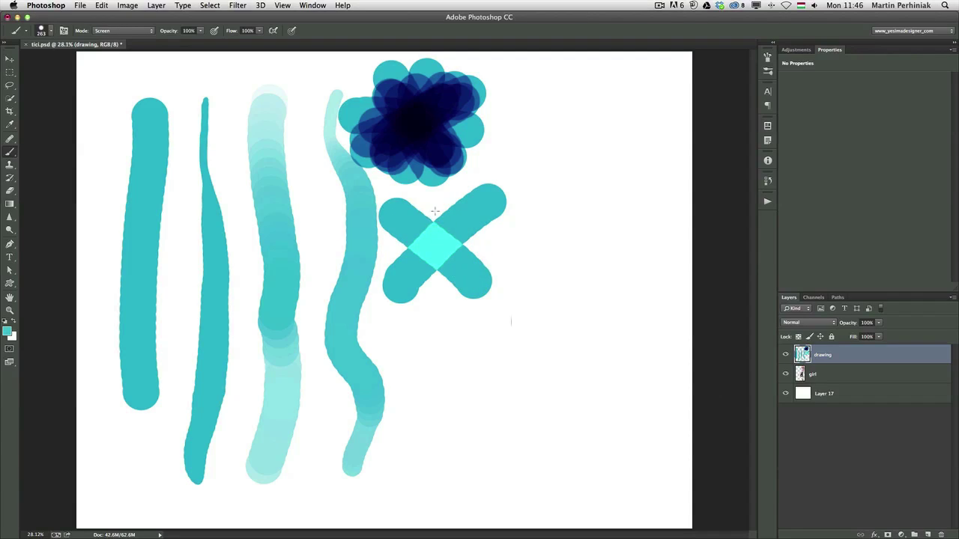
Step: Layer more Screen strokes in different directions through the crossing point to build a flower-shaped patch with a near-white centre
mouse_move(434, 212)
mouse_down()
mouse_move(445, 278)
mouse_move(407, 254)
mouse_move(444, 250)
mouse_move(418, 238)
mouse_move(467, 268)
mouse_move(450, 207)
mouse_move(397, 252)
mouse_move(405, 282)
mouse_move(408, 251)
mouse_move(463, 220)
mouse_move(437, 236)
mouse_move(473, 257)
mouse_move(389, 303)
mouse_move(444, 232)
mouse_move(423, 232)
mouse_move(418, 243)
mouse_move(449, 230)
mouse_move(413, 230)
mouse_move(465, 223)
mouse_up()
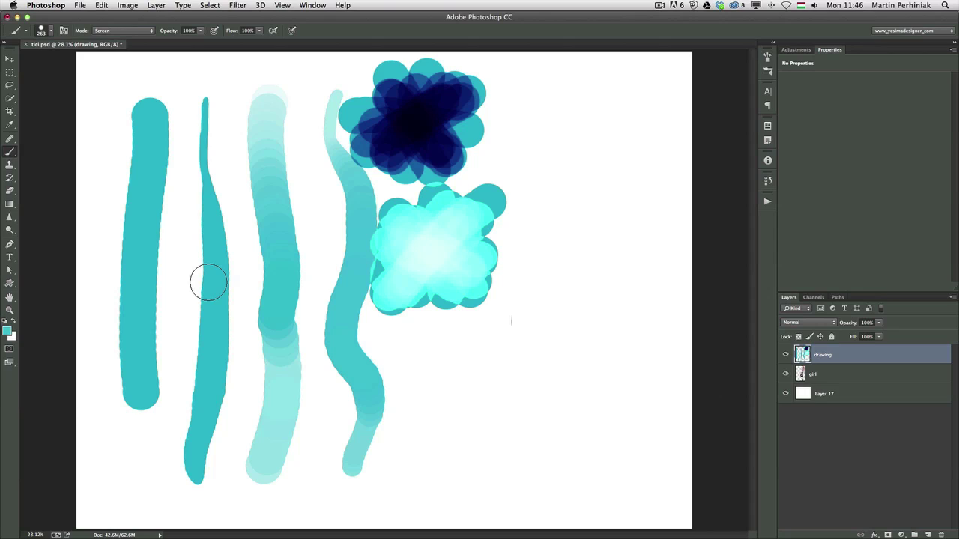
Step: Switch the brush mode between Multiply, Normal and Screen, and step back and forth through the neighbouring blend modes, ending on Normal
key(shift+alt+m)
key(shift+alt+n)
key(Caps_Lock)
key(shift+alt+s)
key(Caps_Lock)
key(shift+plus)
key(shift+minus)
key(shift+plus)
key(shift+plus)
key(shift+plus)
key(shift+plus)
key(shift+plus)
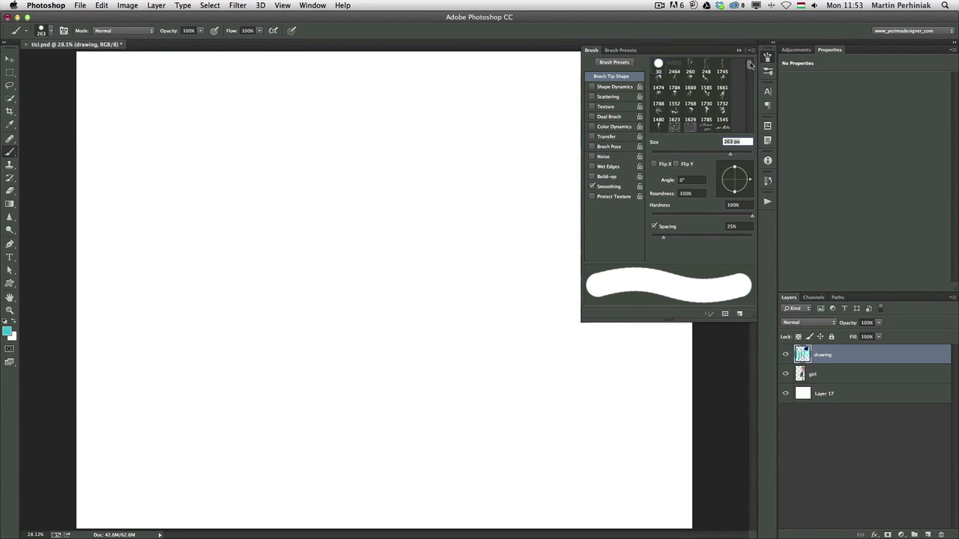
Step: Set up a thin elliptical hard brush tip at 264 px with a 36° angle and 12% roundness
scroll(750, 65, down, 5)
scroll(750, 65, up, 5)
mouse_move(748, 182)
mouse_down()
mouse_move(736, 166)
mouse_move(744, 175)
mouse_up()
Step: Paint a looping calligraphic zigzag across the upper canvas, undoing the first two attempts and keeping the third
mouse_move(109, 204)
mouse_down()
mouse_move(299, 92)
mouse_move(168, 291)
mouse_move(242, 237)
mouse_move(326, 238)
mouse_move(455, 269)
mouse_up()
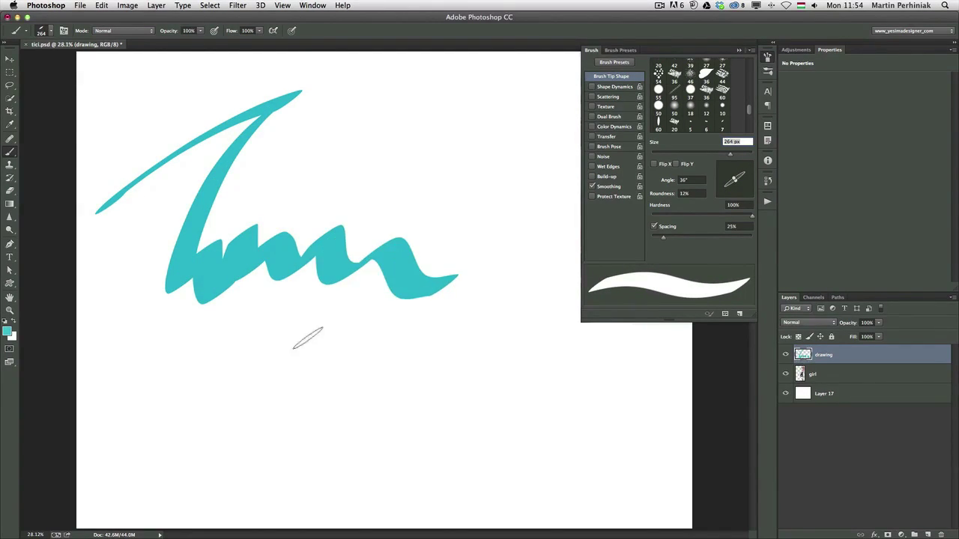
key(ctrl+z)
mouse_move(124, 224)
mouse_down()
mouse_move(224, 138)
mouse_move(232, 217)
mouse_move(380, 257)
mouse_move(399, 251)
mouse_up()
key(ctrl+z)
mouse_move(99, 204)
mouse_down()
mouse_move(137, 154)
mouse_move(203, 217)
mouse_move(417, 229)
mouse_up()
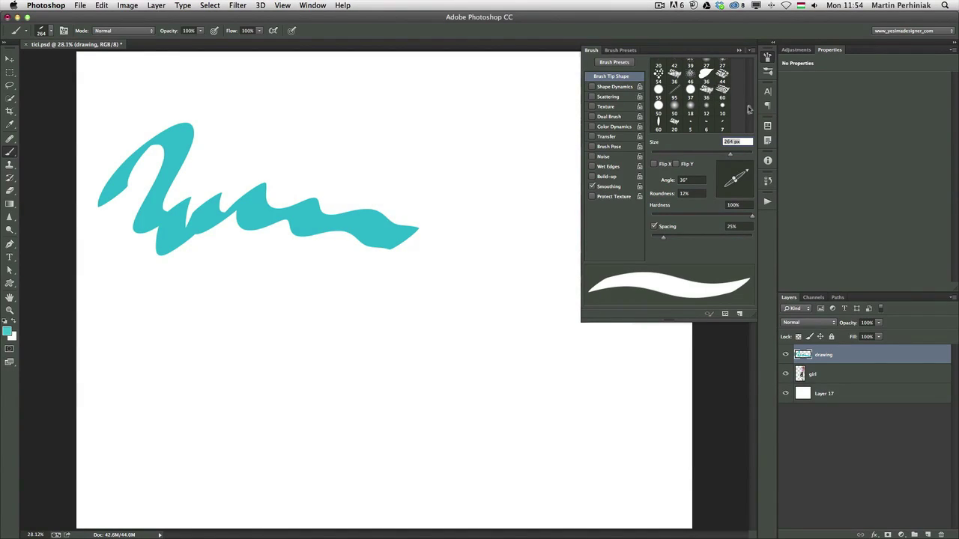
Step: Choose the 49 px V-shaped sampled brush tip and try Flip X on it, leaving the option off
scroll(748, 109, down, 10)
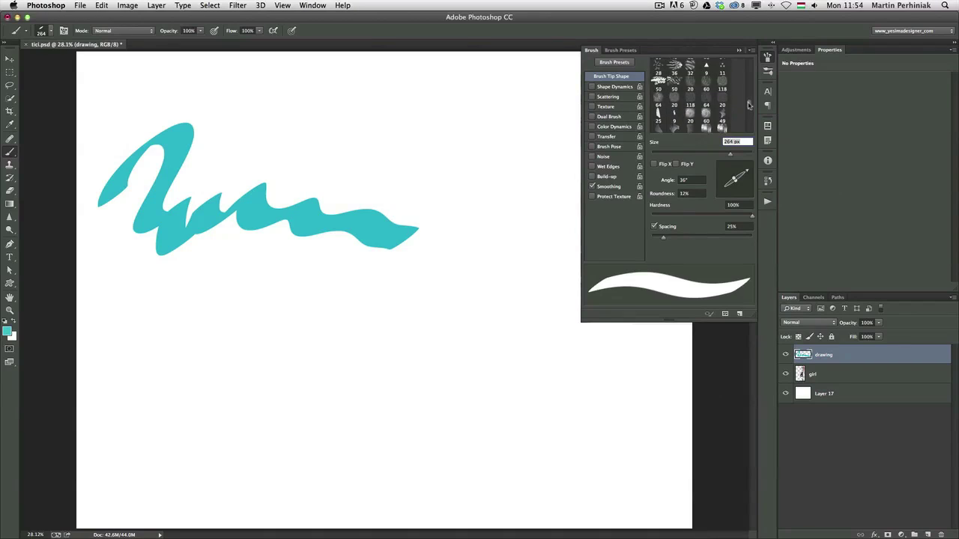
scroll(748, 109, down, 5)
scroll(746, 122, up, 2)
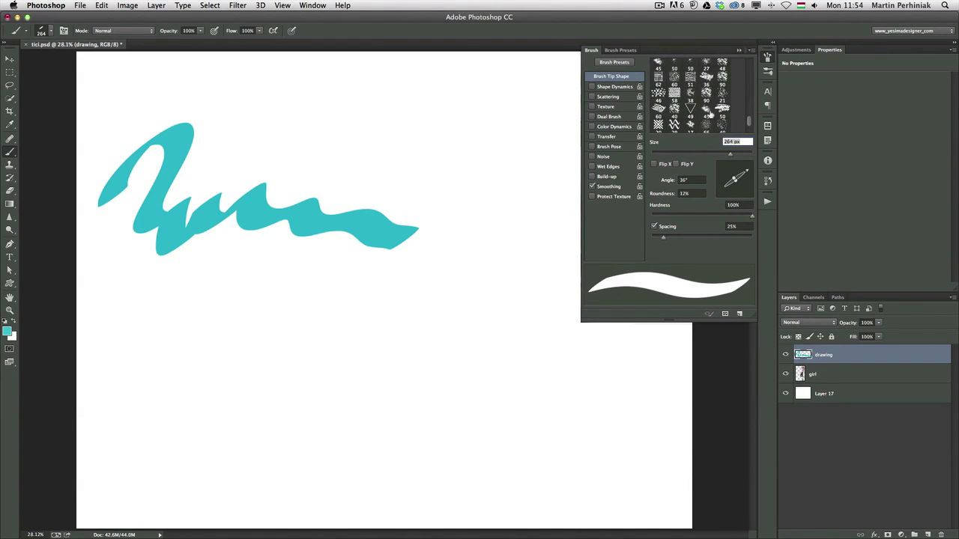
click(692, 110)
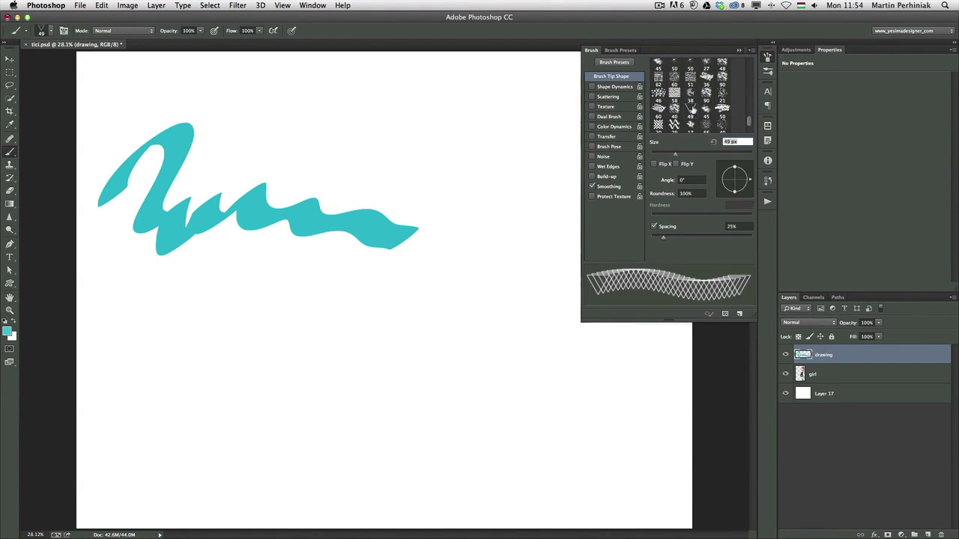
click(655, 165)
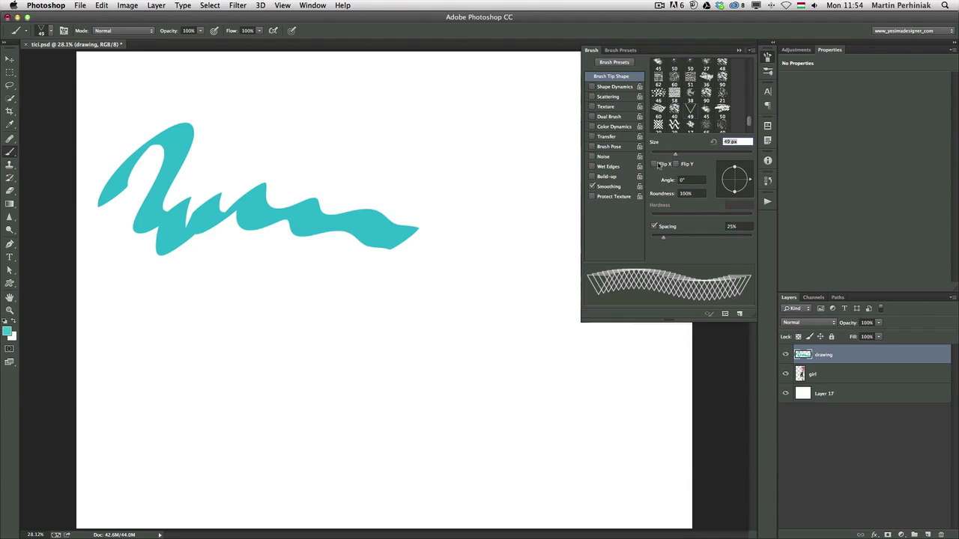
click(658, 166)
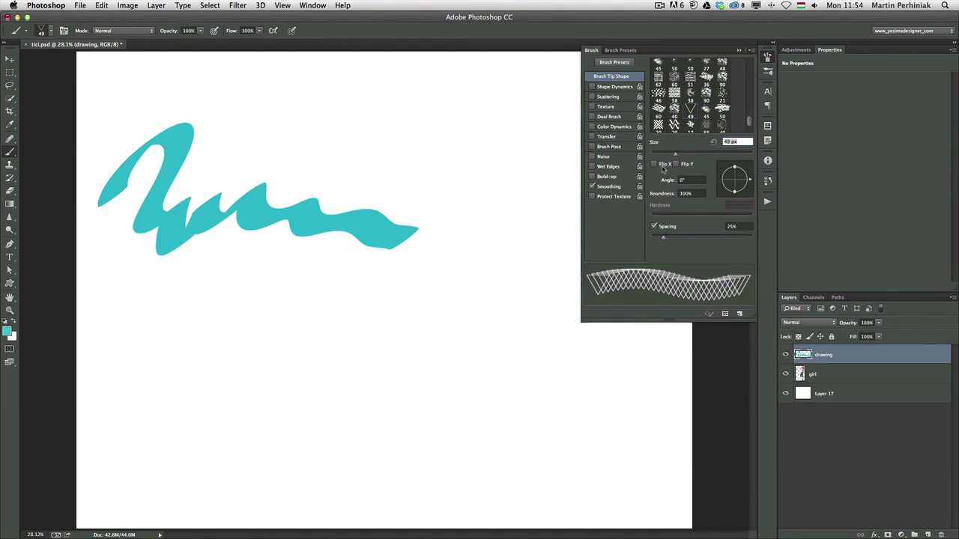
Step: Flip the V-shaped tip vertically, paint a thin wavy stroke below the calligraphic zigzag, and turn Flip Y off again
click(678, 165)
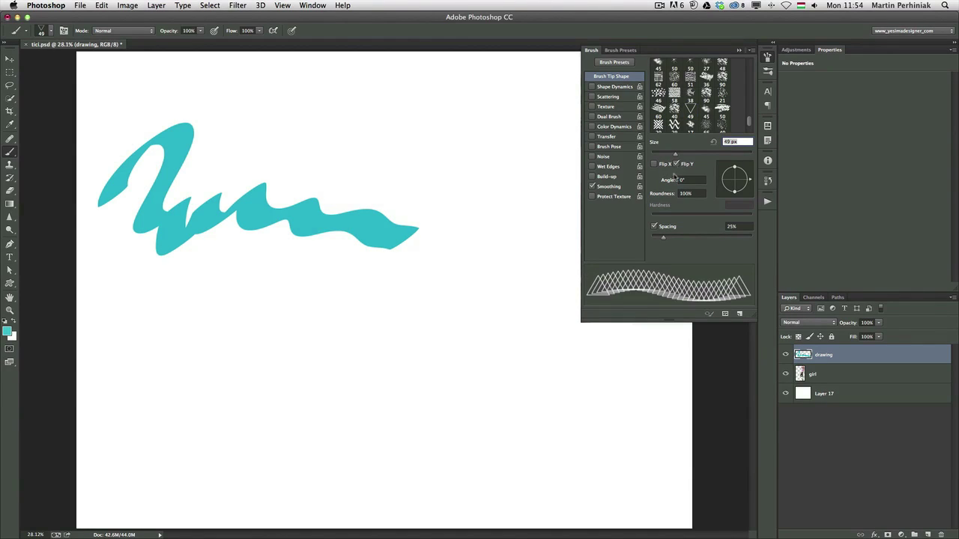
mouse_move(233, 301)
mouse_down()
mouse_move(262, 295)
mouse_move(311, 340)
mouse_move(416, 363)
mouse_up()
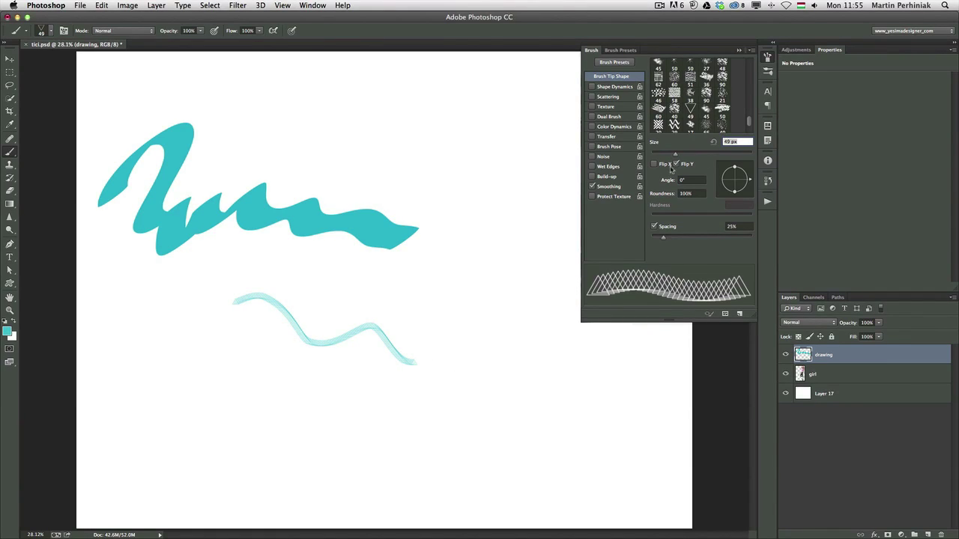
click(677, 164)
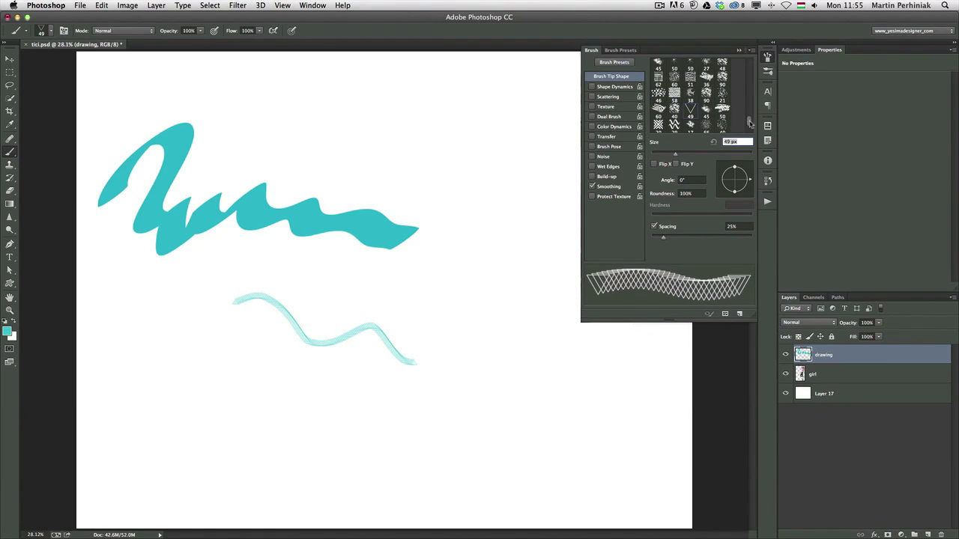
Step: Choose the ringed-planet brush tip, enlarge it to 329 px and stamp one planet above the calligraphic zigzag
scroll(748, 124, up, 10)
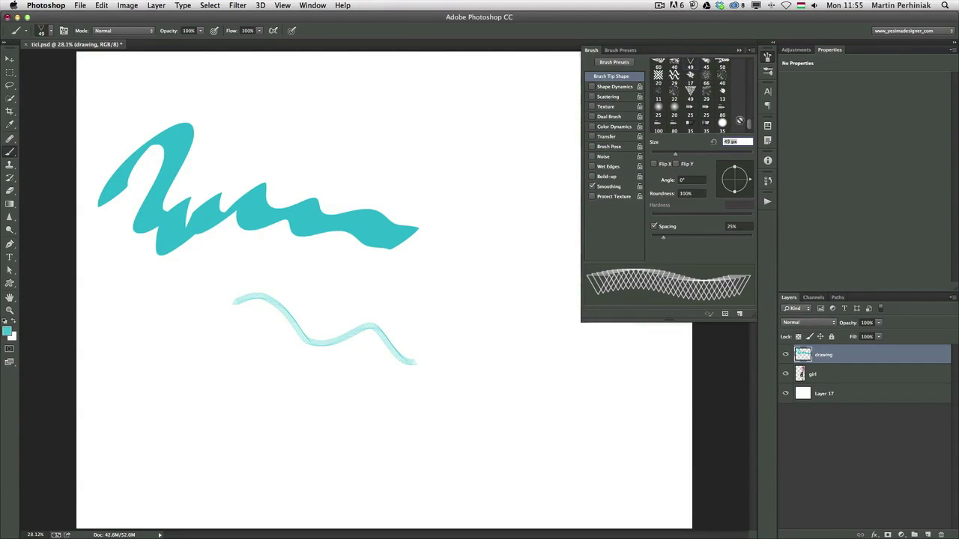
scroll(749, 121, up, 8)
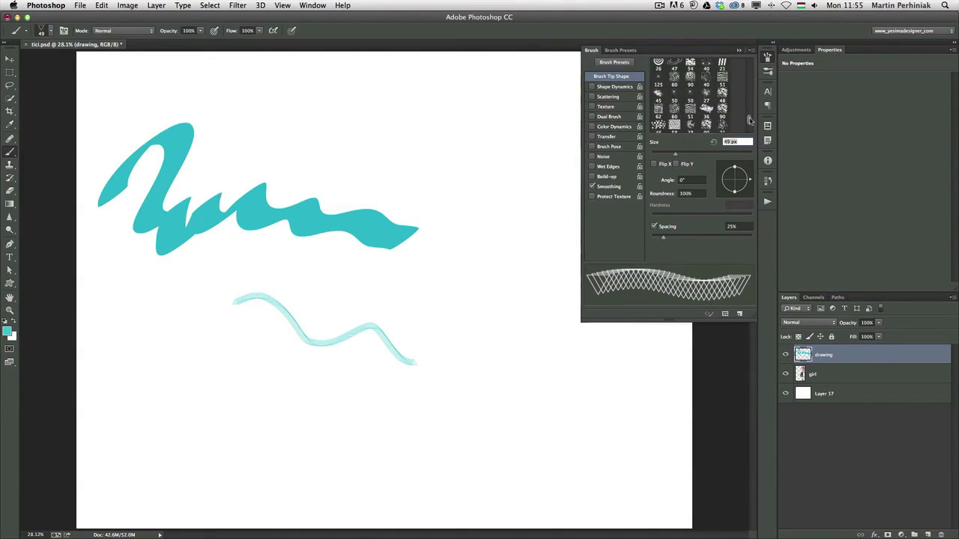
scroll(749, 121, up, 2)
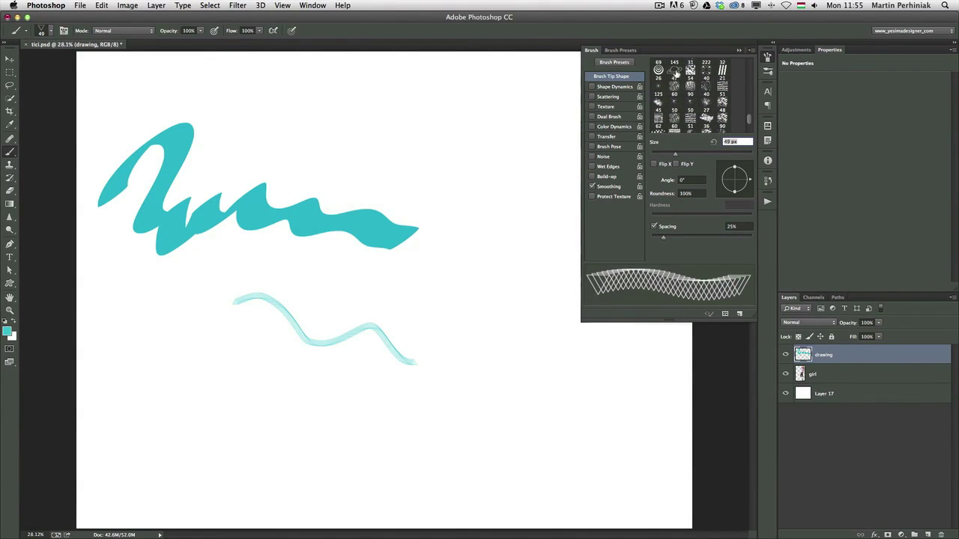
click(675, 73)
mouse_move(349, 158)
mouse_down()
mouse_move(375, 158)
mouse_move(339, 156)
mouse_up()
click(339, 156)
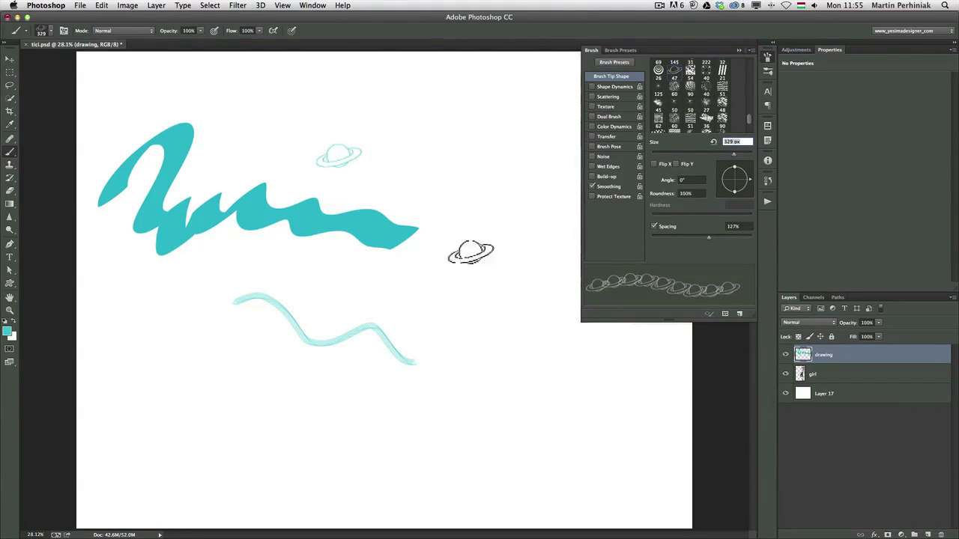
Step: Stamp three more planets in a two-by-two block using Flip X, both flips, and Flip Y only, and turn both flips off
click(654, 164)
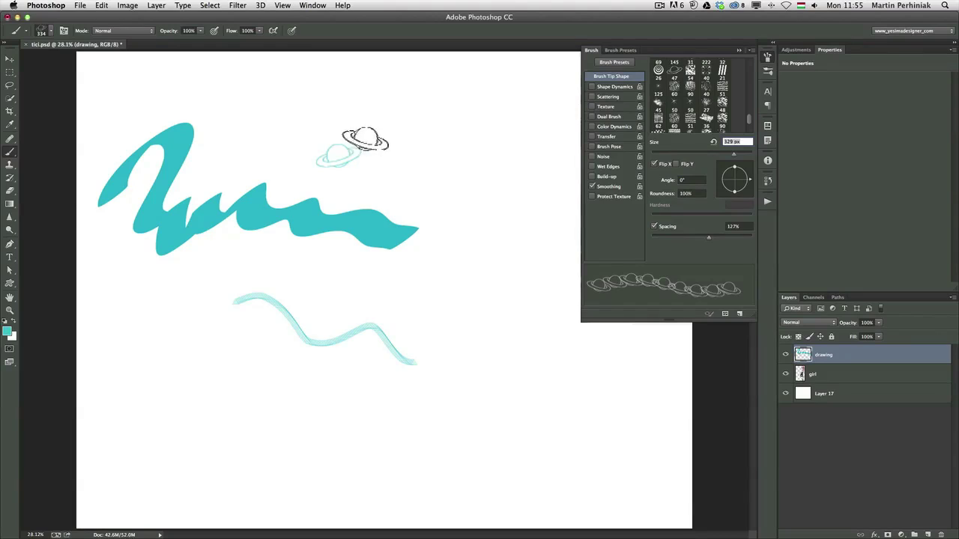
click(382, 156)
click(677, 164)
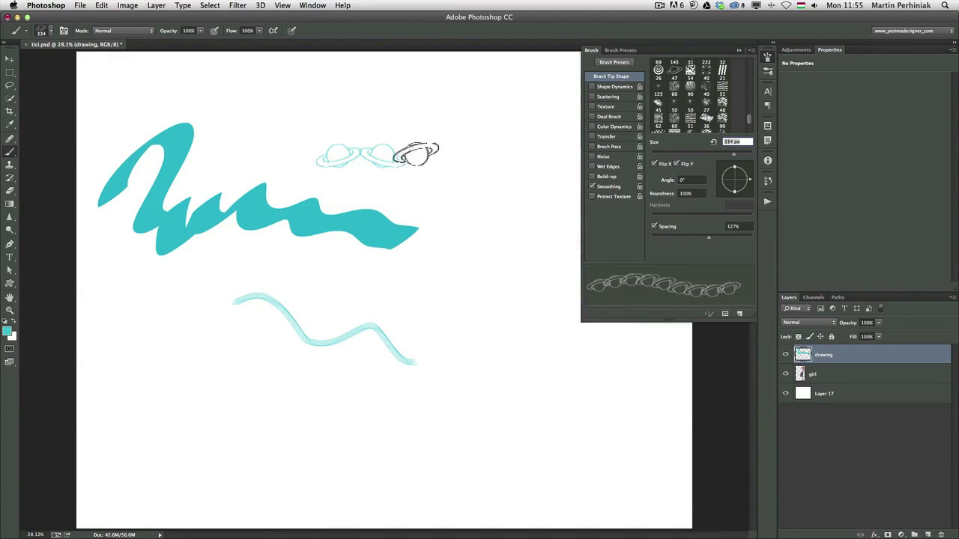
click(378, 183)
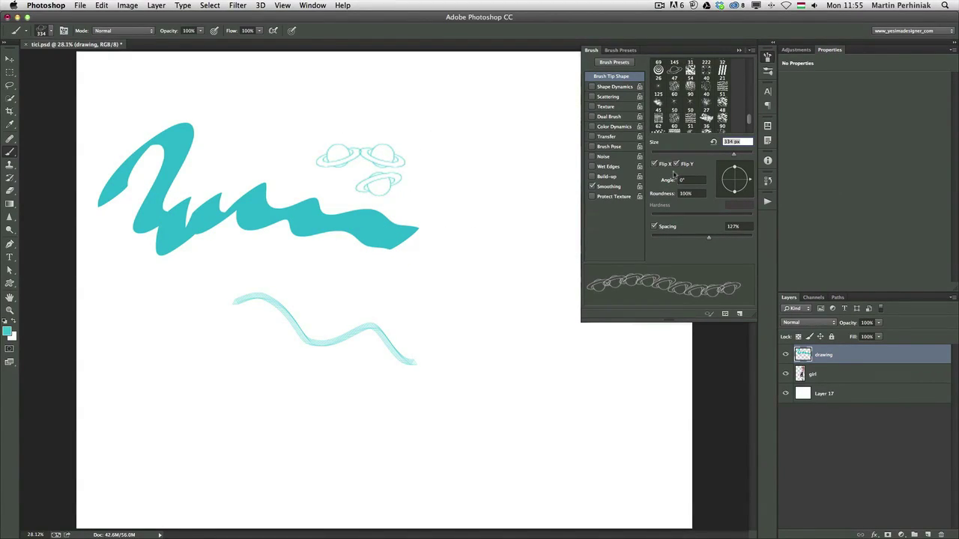
click(654, 163)
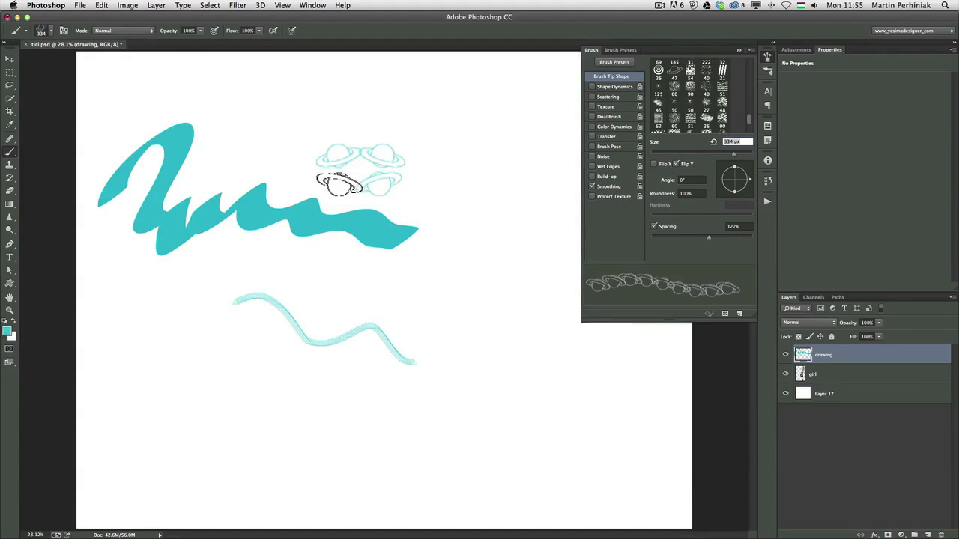
click(339, 183)
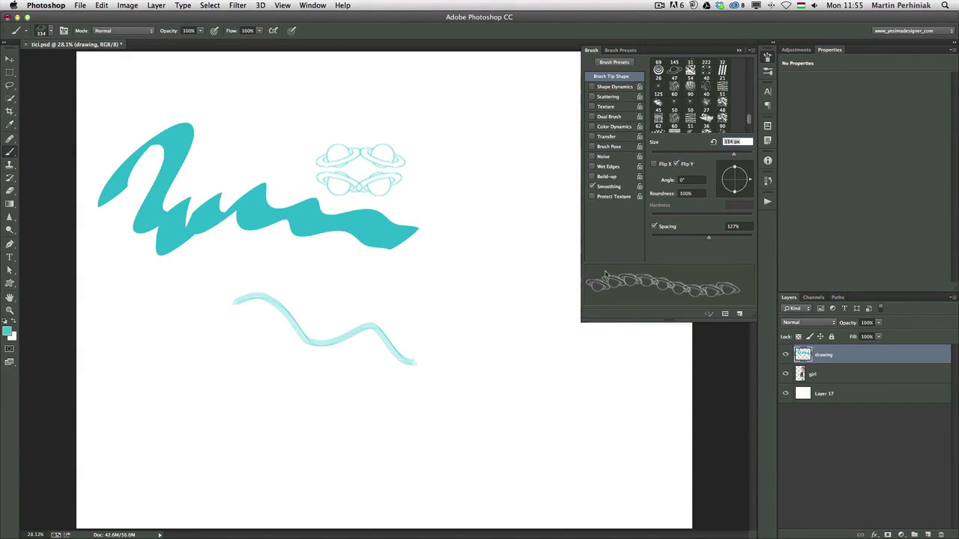
click(677, 164)
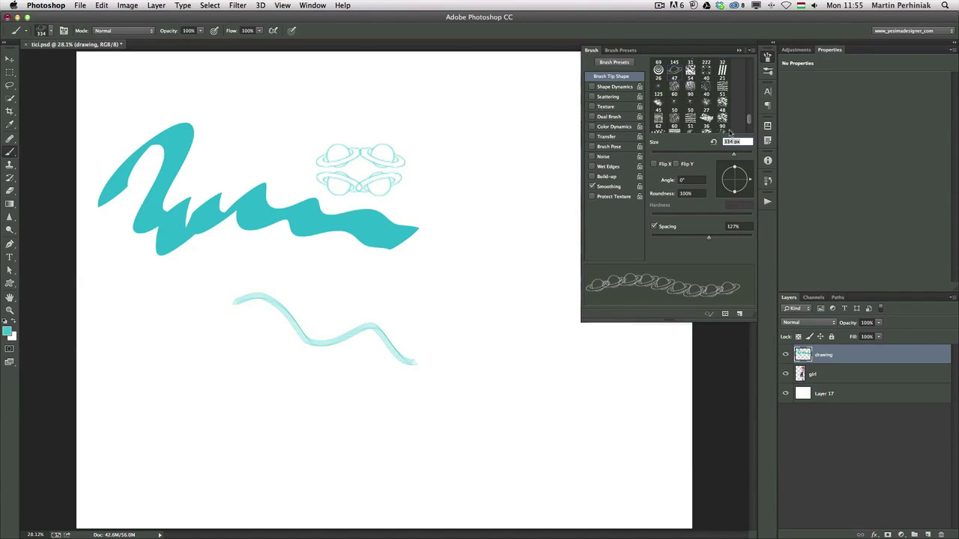
Step: Choose the hard round tip, enlarge it to 311 px and paint a thick horizontal stroke below the thin wavy line with 25% spacing
drag(749, 121, 749, 65)
click(658, 64)
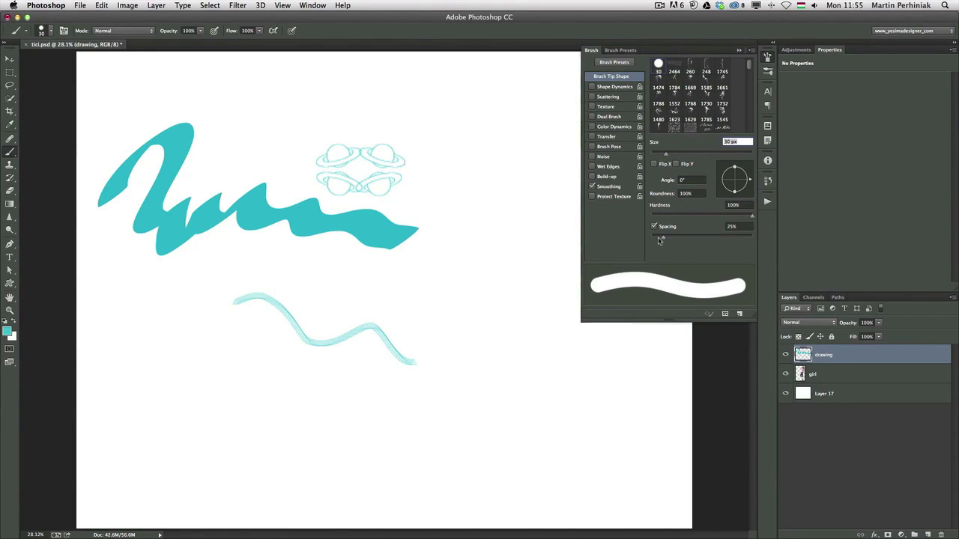
drag(178, 380, 187, 372)
drag(125, 382, 432, 387)
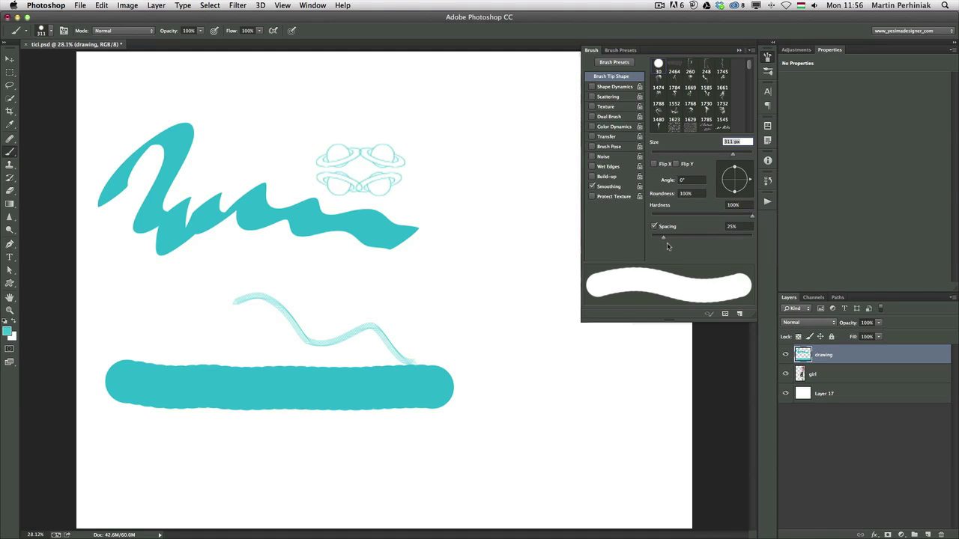
Step: Paint a row of separate dots with 108% spacing, and a smooth thick stroke beneath it with 1% spacing
drag(664, 237, 704, 242)
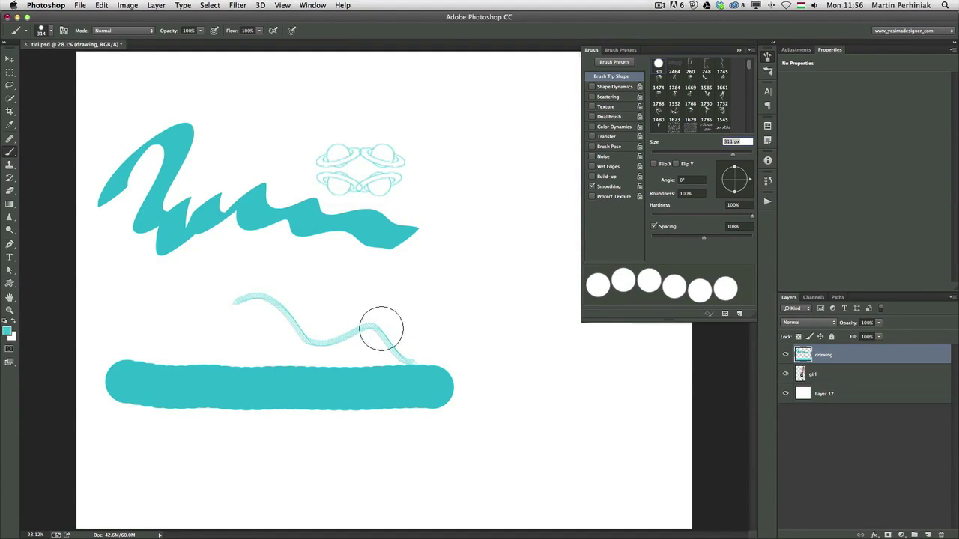
drag(116, 433, 496, 447)
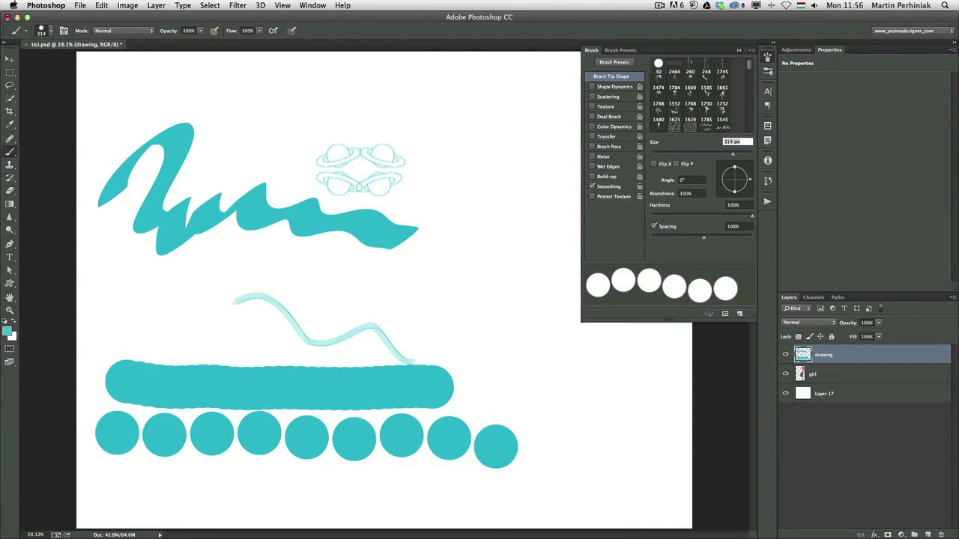
drag(703, 238, 626, 239)
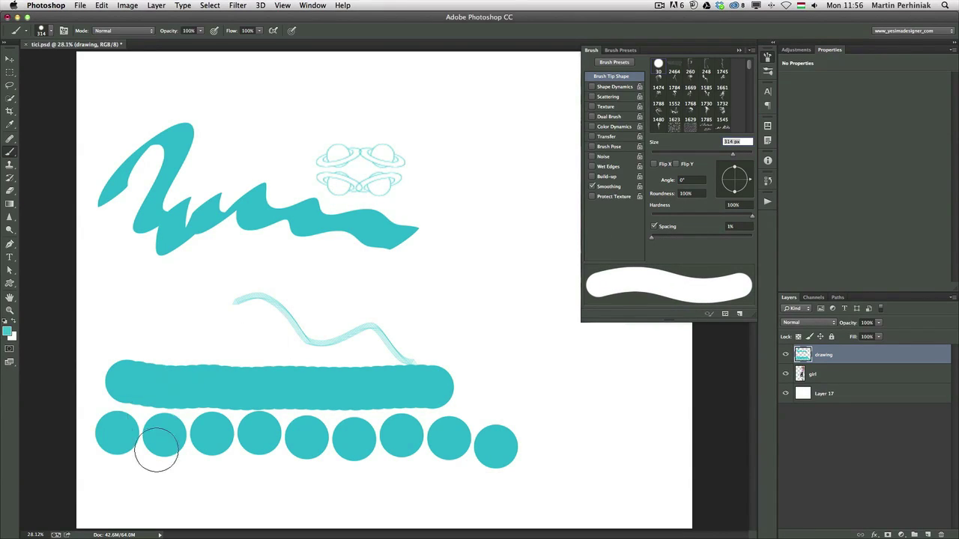
mouse_move(120, 485)
mouse_down()
mouse_move(222, 497)
mouse_move(466, 491)
mouse_up()
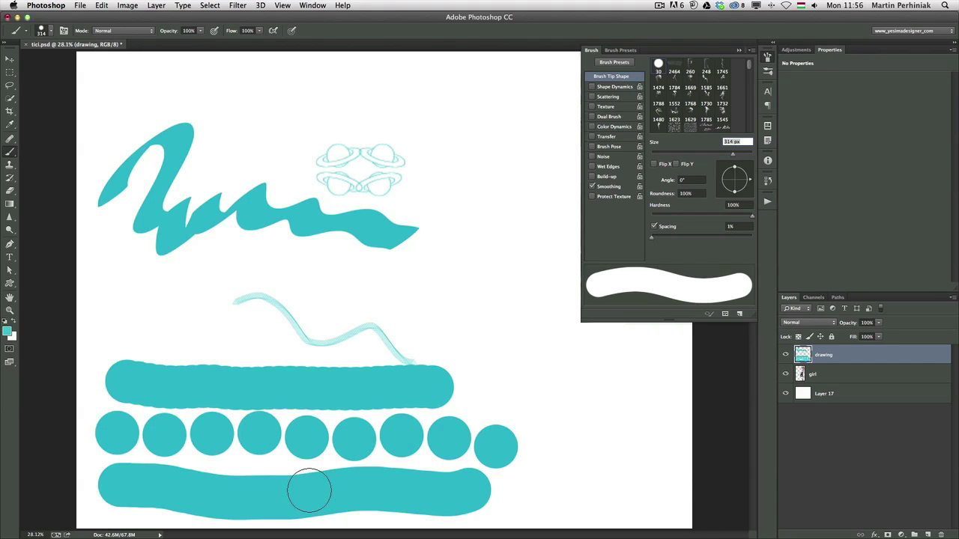
mouse_move(225, 258)
mouse_down()
mouse_move(336, 191)
mouse_move(288, 298)
mouse_move(332, 305)
mouse_move(428, 285)
mouse_move(491, 319)
mouse_up()
Step: Enable Shape Dynamics with 1% size jitter and set the size control to Fade over 250 steps
click(615, 87)
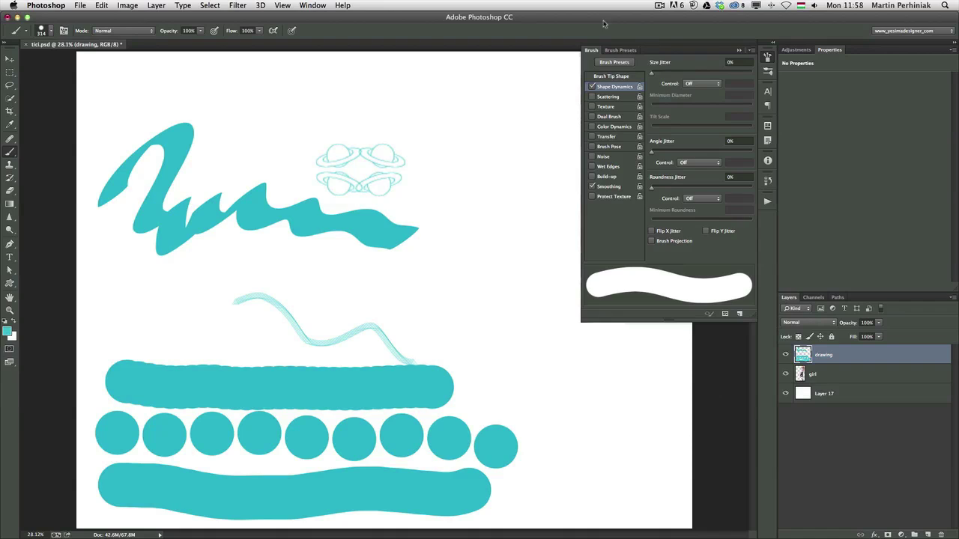
click(702, 84)
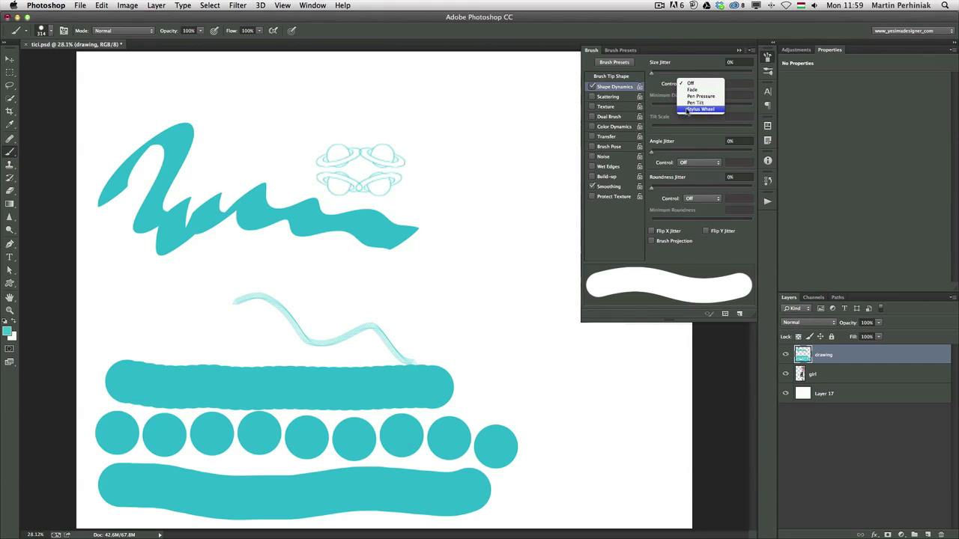
click(690, 90)
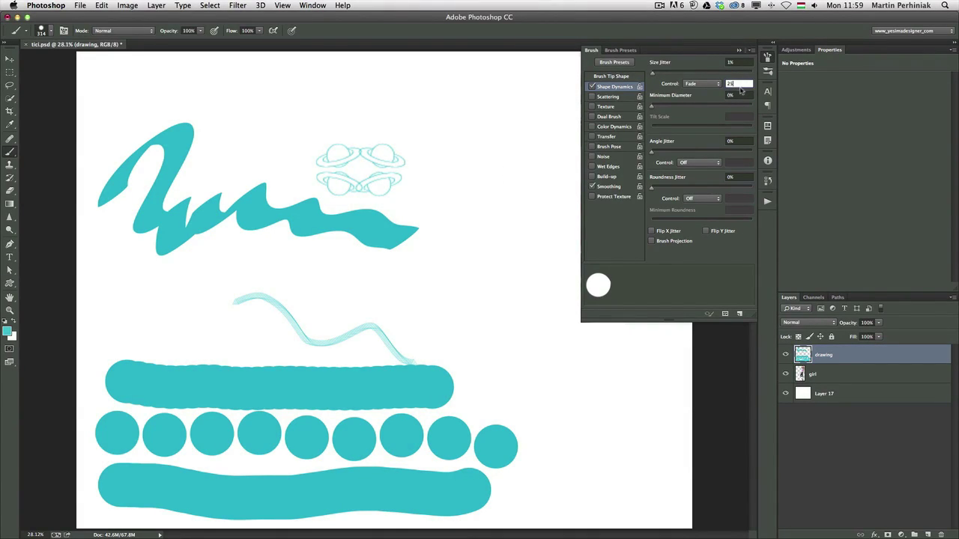
key(Return)
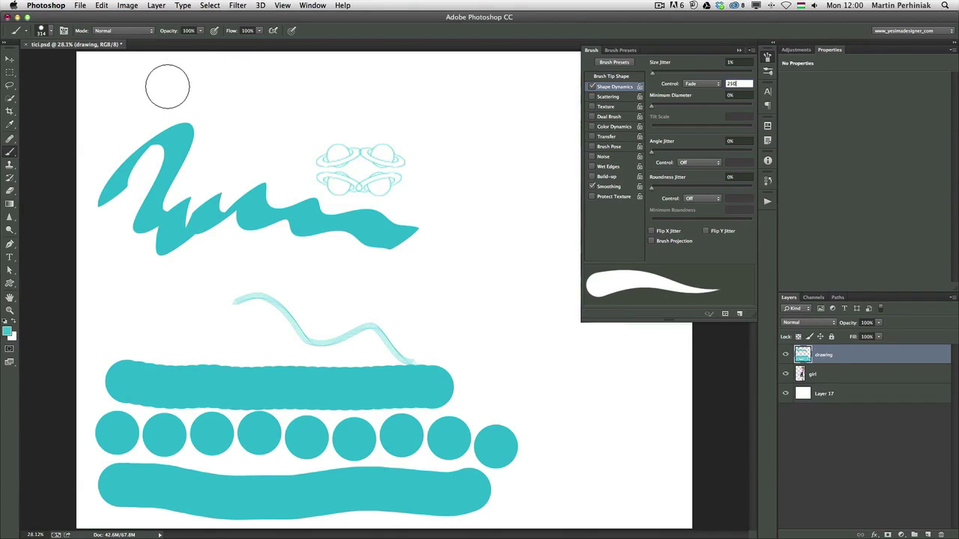
Step: Paint three fading teardrop-shaped strokes above the calligraphic zigzag and the planets
drag(167, 86, 219, 94)
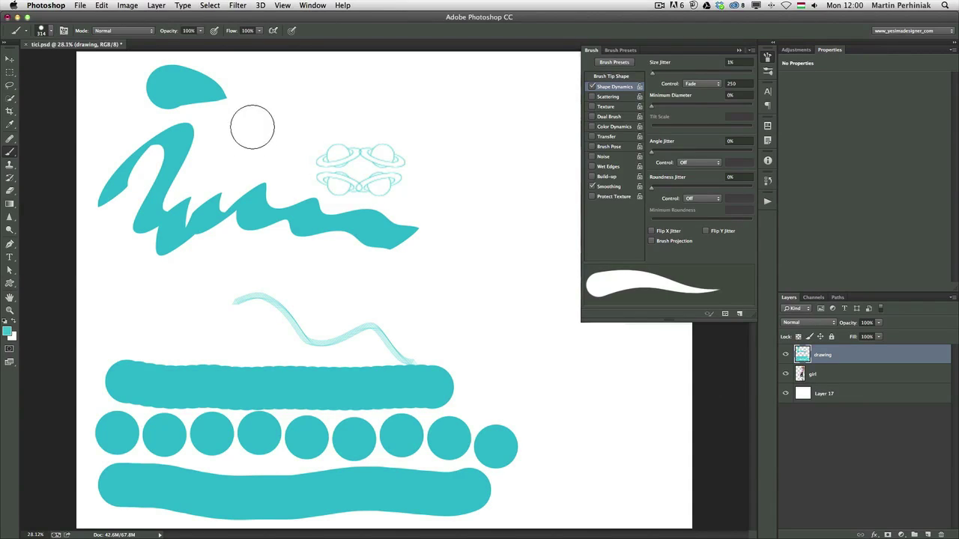
drag(237, 140, 277, 97)
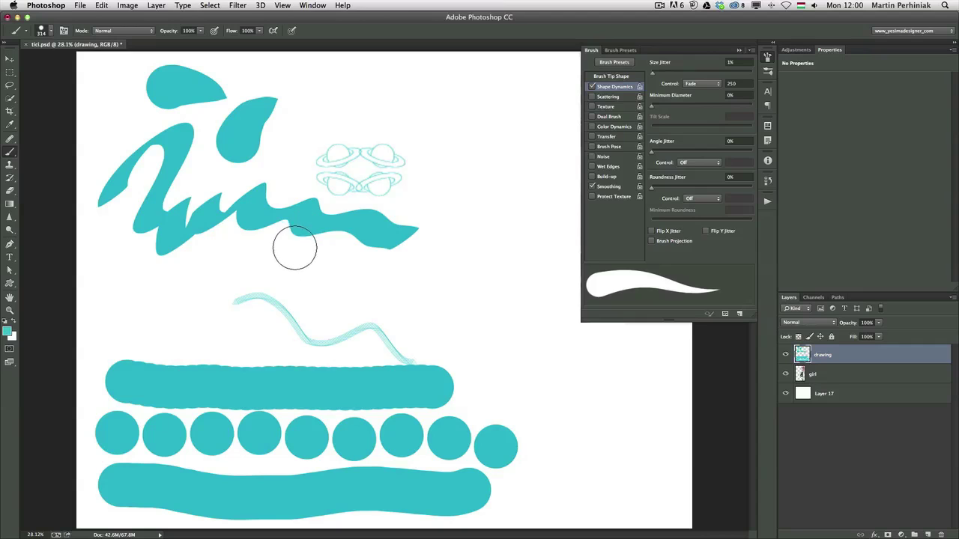
click(309, 98)
drag(311, 96, 379, 97)
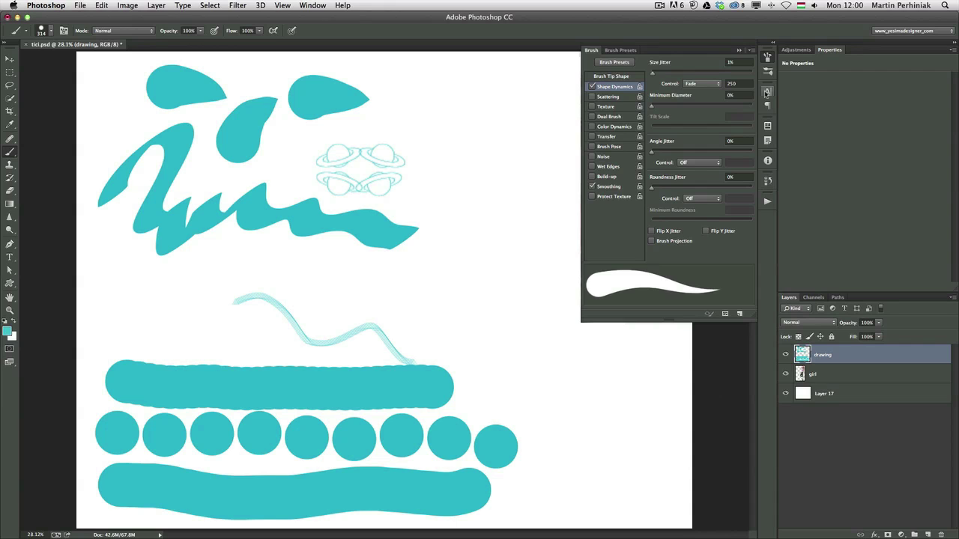
Step: Clear the drawing layer and paint a tapering S-curve at the canvas's upper left with the size fade set to 2500 steps
click(736, 83)
text(0)
key(ctrl+a)
key(Delete)
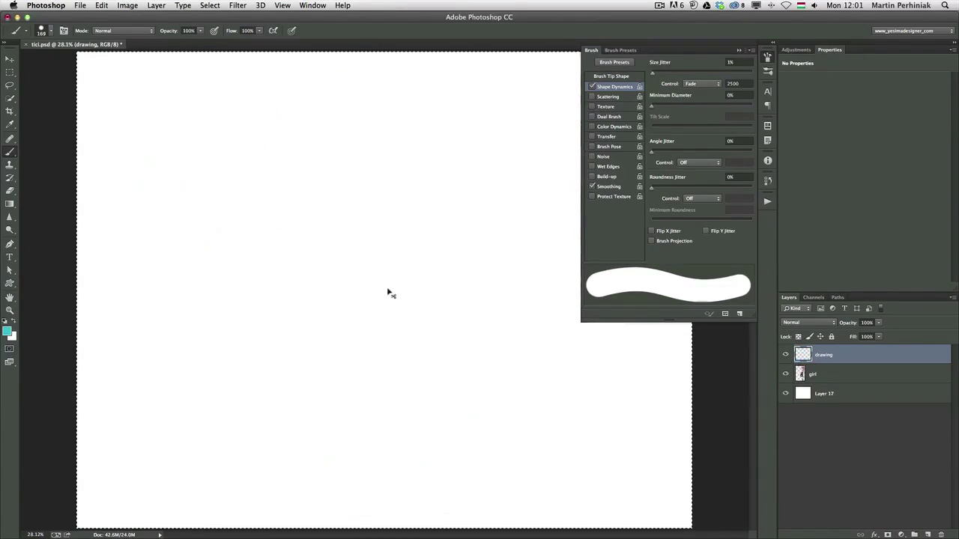
key(ctrl+d)
mouse_move(152, 83)
mouse_down()
mouse_move(122, 112)
mouse_move(291, 125)
mouse_move(321, 193)
mouse_up()
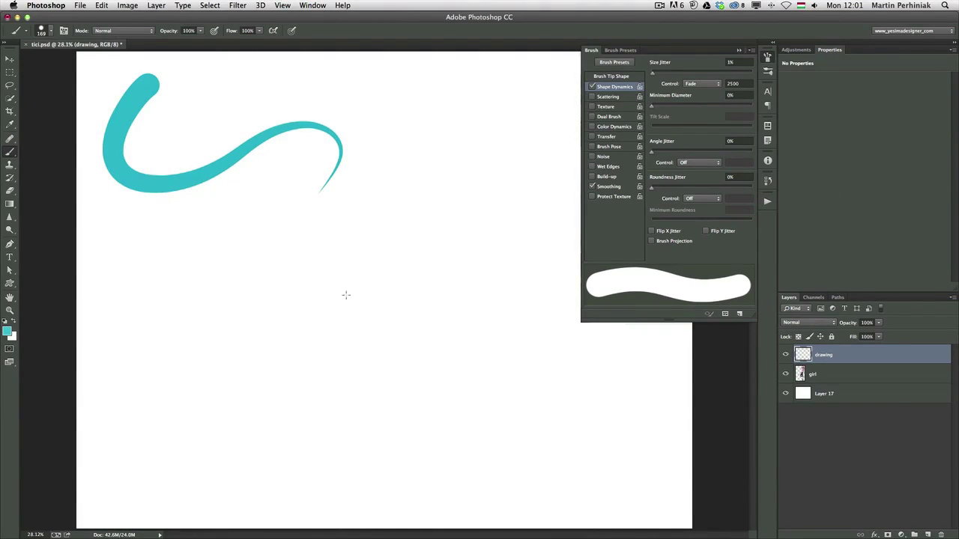
Step: Paint a longer tapering wavy stroke below the S-curve with the size fade set to 5000 steps
click(737, 83)
drag(739, 82, 702, 80)
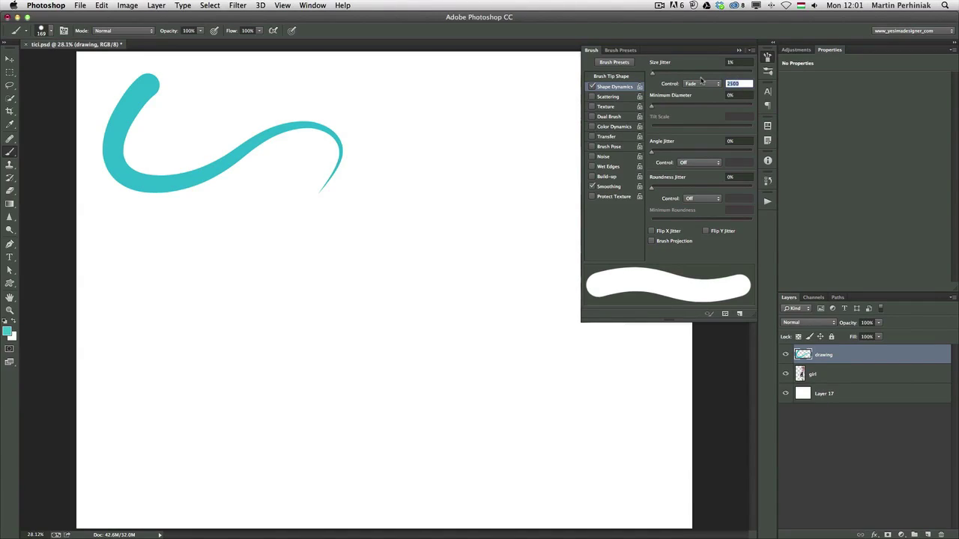
text(5000)
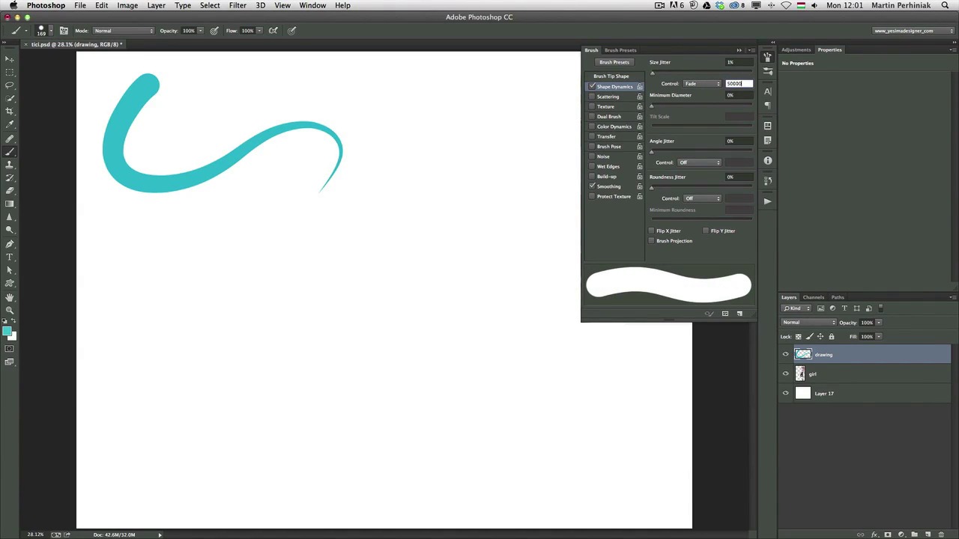
key(Return)
mouse_move(134, 210)
mouse_down()
mouse_move(133, 275)
mouse_move(211, 268)
mouse_move(265, 245)
mouse_move(303, 322)
mouse_move(398, 263)
mouse_move(435, 301)
mouse_move(422, 495)
mouse_up()
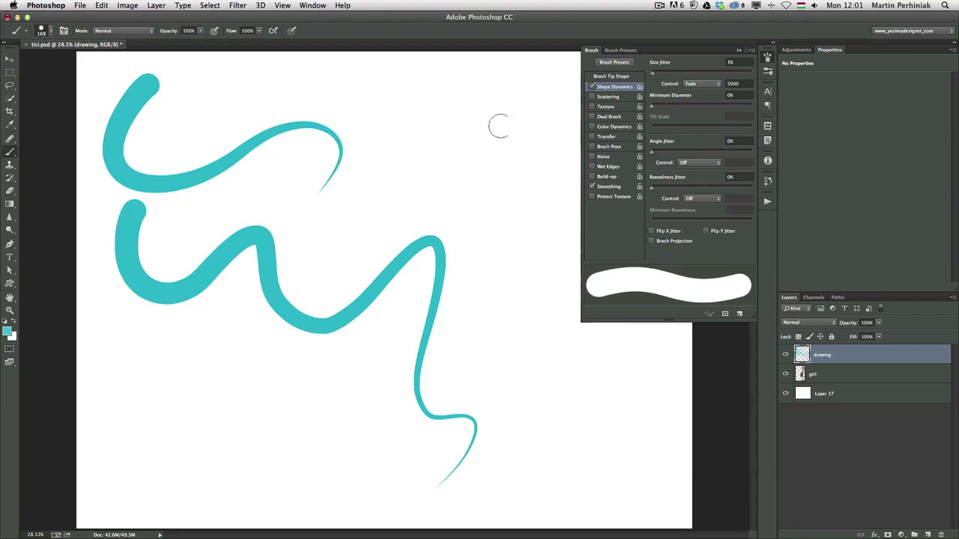
Step: Paint a cluster of short overlapping spikes between the two curves with the size fade set to 300 steps
click(734, 84)
text(300)
key(Return)
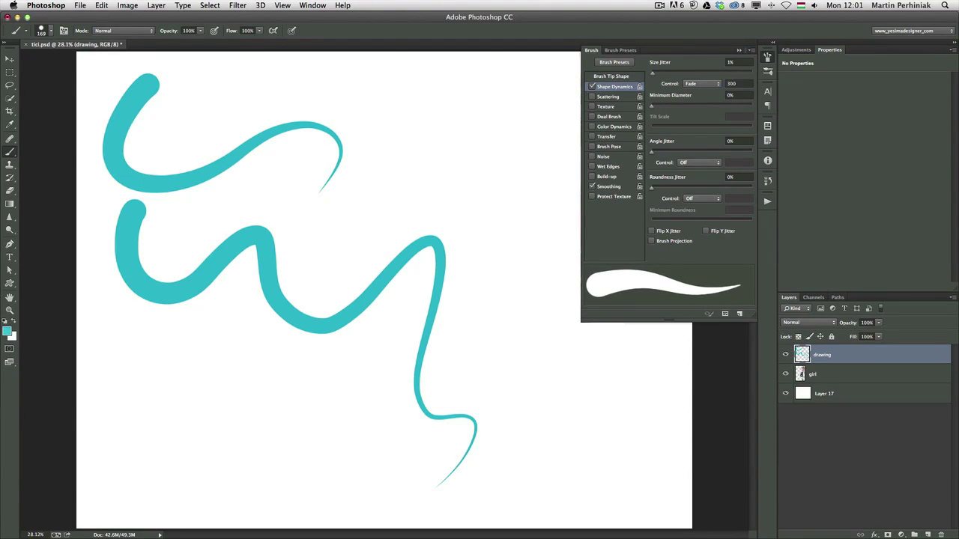
drag(360, 219, 378, 177)
mouse_move(367, 226)
mouse_down()
mouse_move(386, 185)
mouse_move(425, 205)
mouse_move(388, 240)
mouse_move(350, 195)
mouse_up()
mouse_move(355, 241)
mouse_down()
mouse_move(329, 206)
mouse_move(313, 222)
mouse_up()
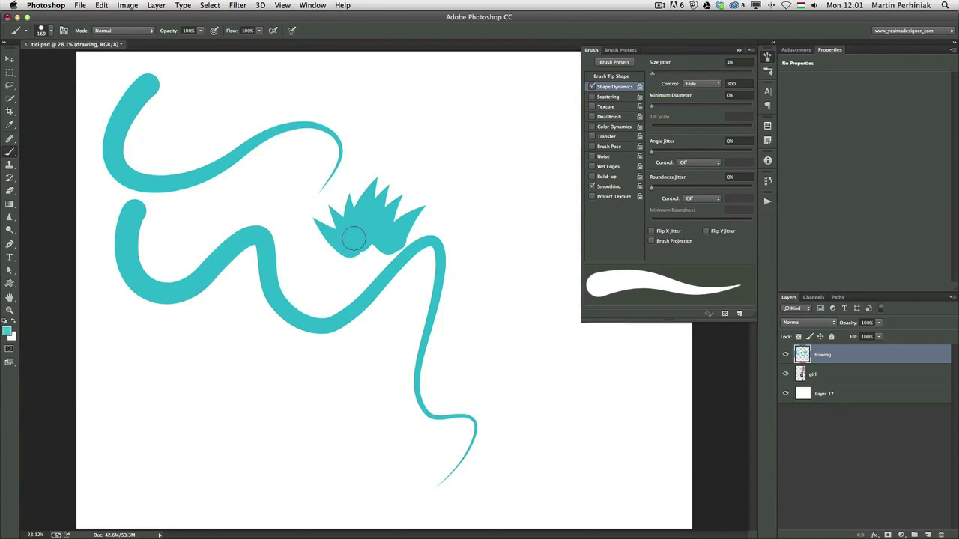
mouse_move(364, 258)
mouse_down()
mouse_move(326, 219)
mouse_move(361, 259)
mouse_move(393, 255)
mouse_up()
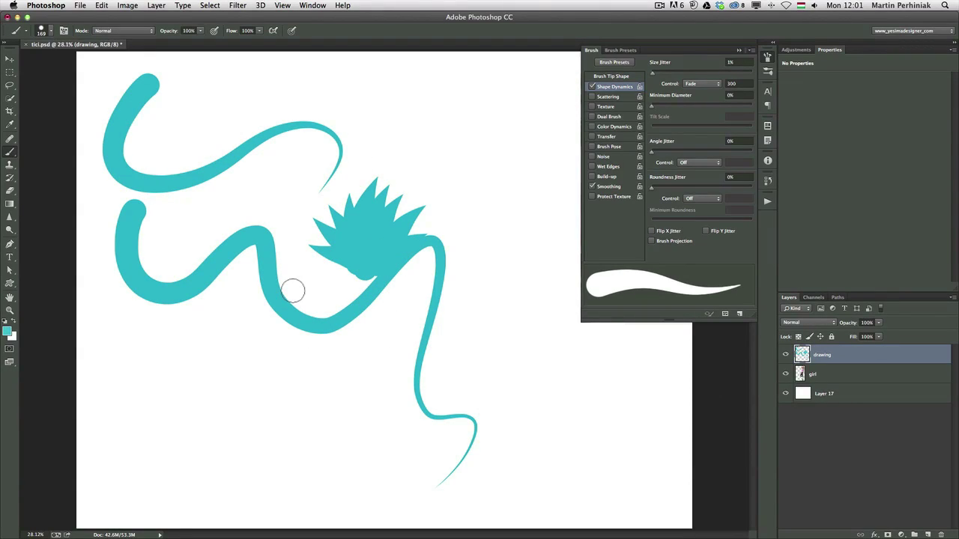
Step: Set the size control to Pen Pressure and paint two wavy strokes of varying thickness below the long curve
click(692, 83)
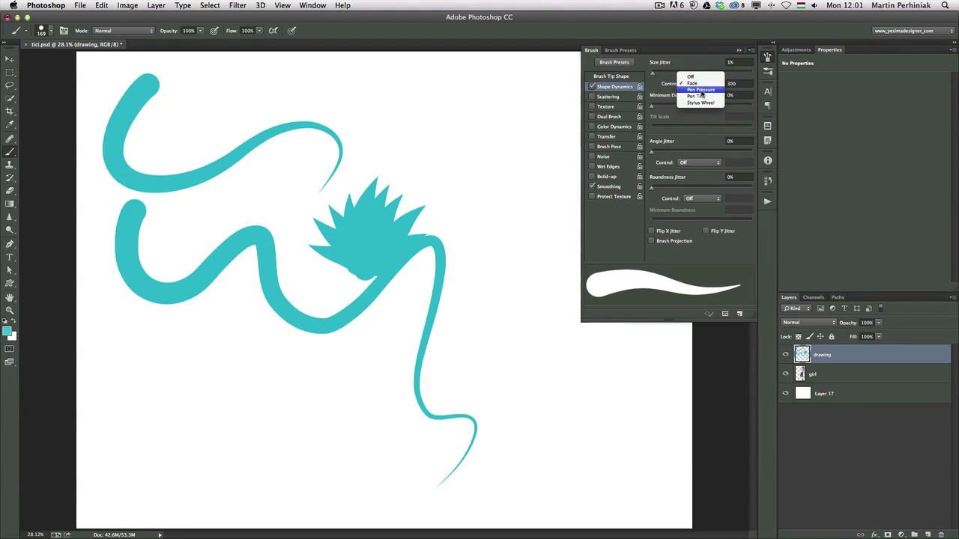
click(700, 90)
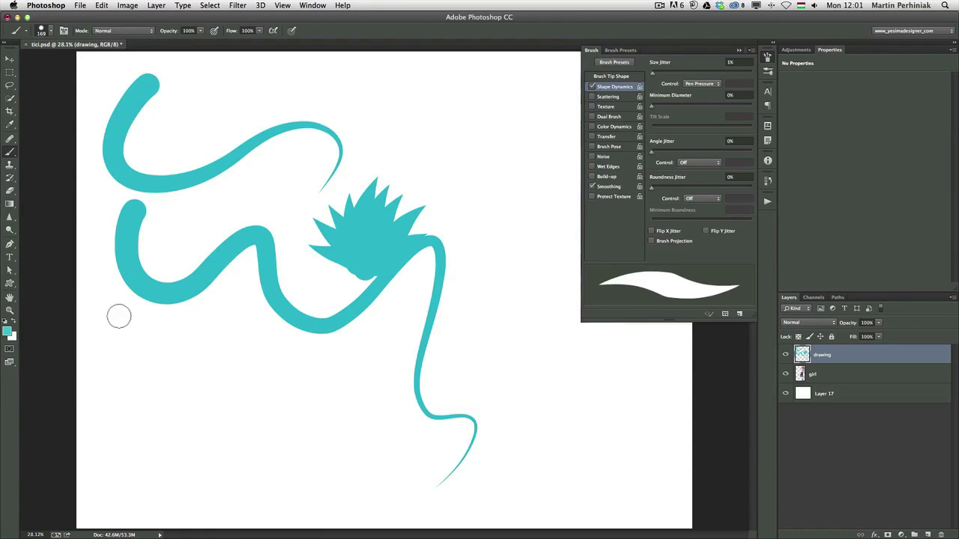
mouse_move(124, 319)
mouse_down()
mouse_move(112, 351)
mouse_move(154, 364)
mouse_move(185, 403)
mouse_move(231, 394)
mouse_move(259, 419)
mouse_move(290, 425)
mouse_move(391, 415)
mouse_move(427, 475)
mouse_up()
mouse_move(217, 341)
mouse_down()
mouse_move(285, 379)
mouse_move(343, 393)
mouse_up()
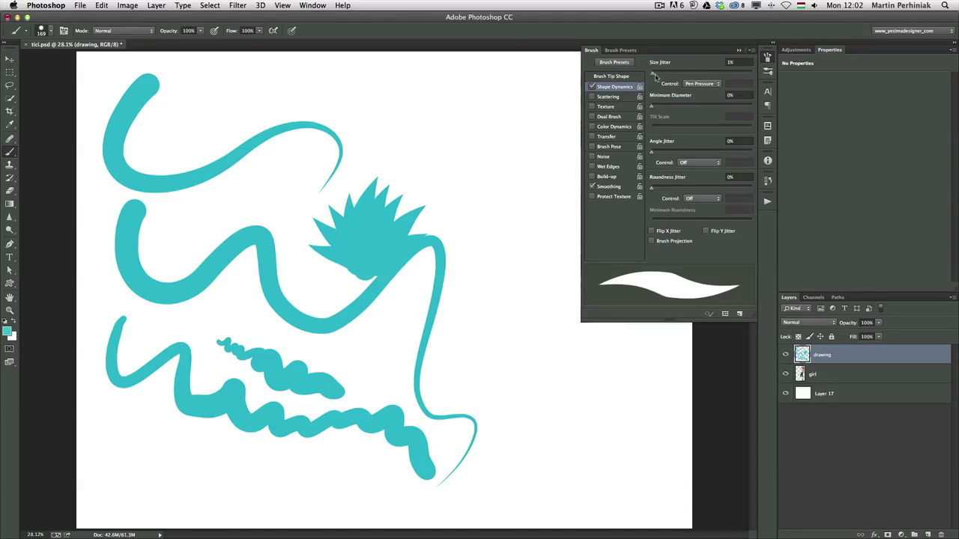
Step: Set size jitter to 44%, turn the size control off and paint a long thick stroke curving down past the spiky cluster
drag(654, 76, 694, 78)
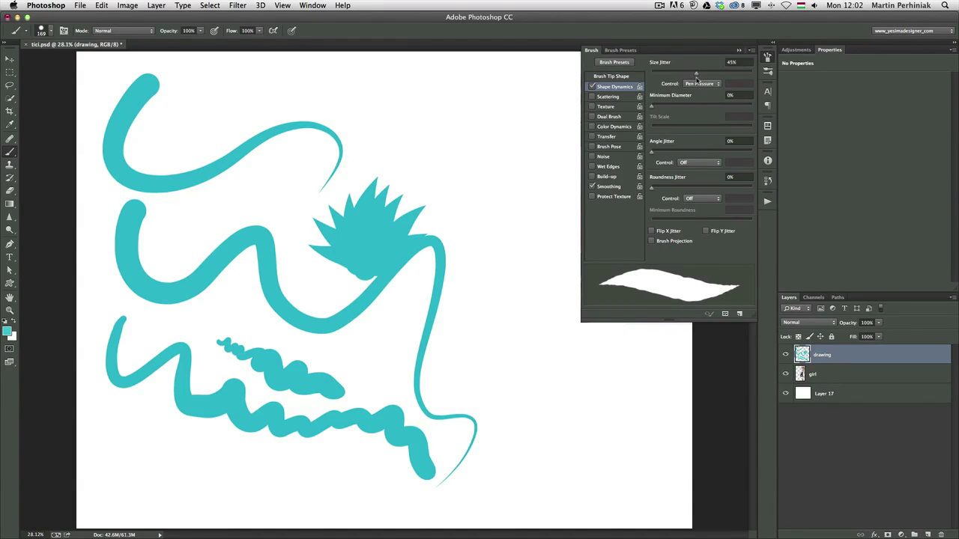
mouse_move(384, 88)
mouse_down()
mouse_move(448, 126)
mouse_move(432, 154)
mouse_up()
click(711, 83)
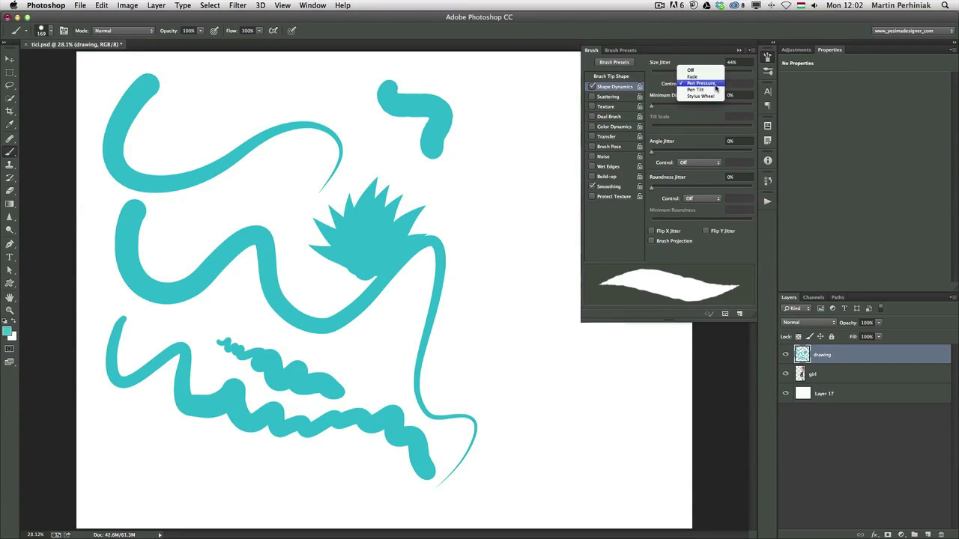
click(711, 71)
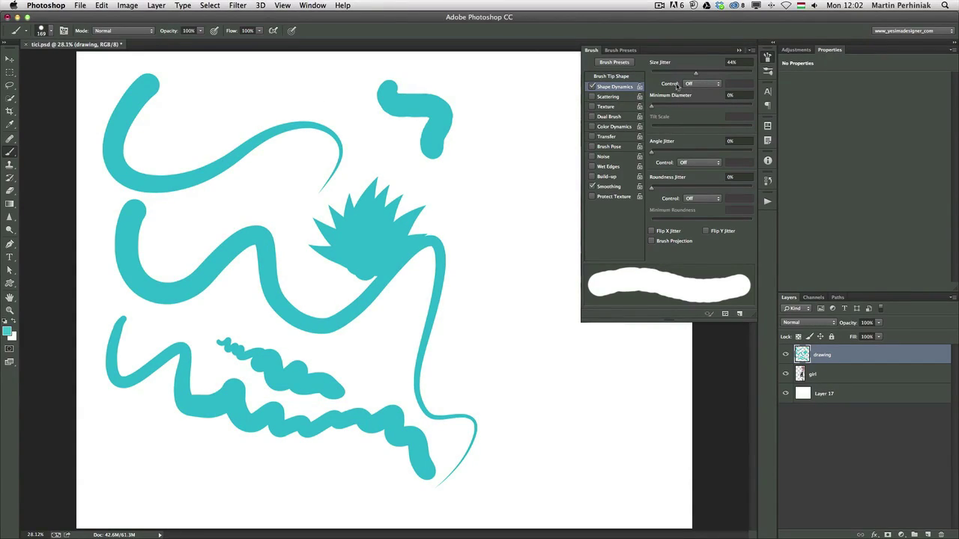
key(ctrl+z)
mouse_move(316, 93)
mouse_down()
mouse_move(421, 110)
mouse_move(466, 146)
mouse_move(490, 205)
mouse_move(457, 331)
mouse_move(485, 417)
mouse_up()
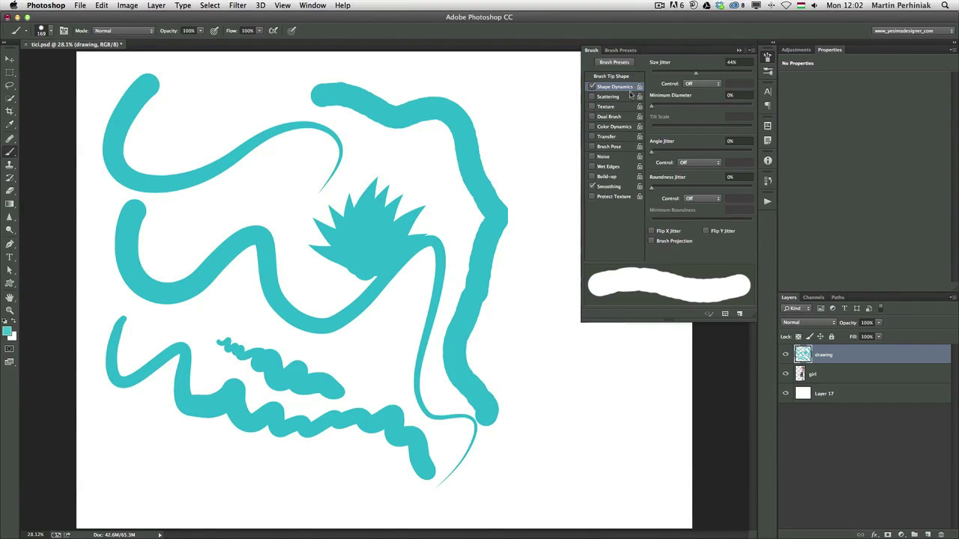
Step: Shrink the brush to 45 px and paint two thin strokes across the canvas's upper area, the second with 100% size jitter
drag(364, 167, 353, 171)
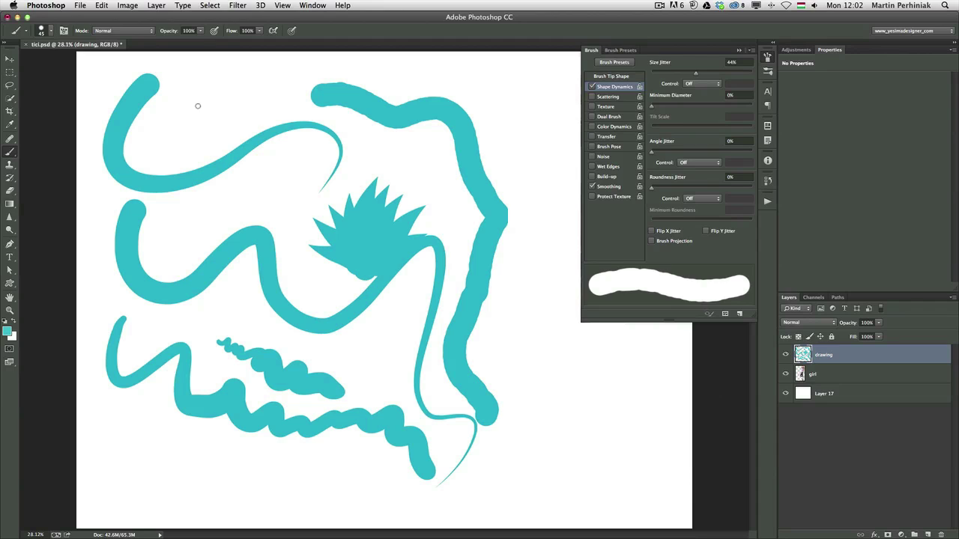
mouse_move(198, 106)
mouse_down()
mouse_move(348, 124)
mouse_move(422, 169)
mouse_up()
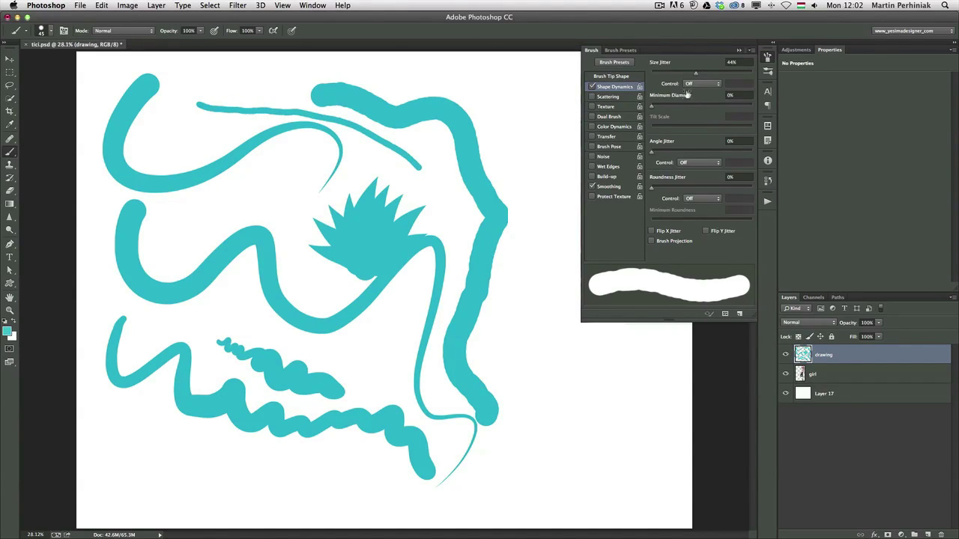
drag(696, 73, 751, 71)
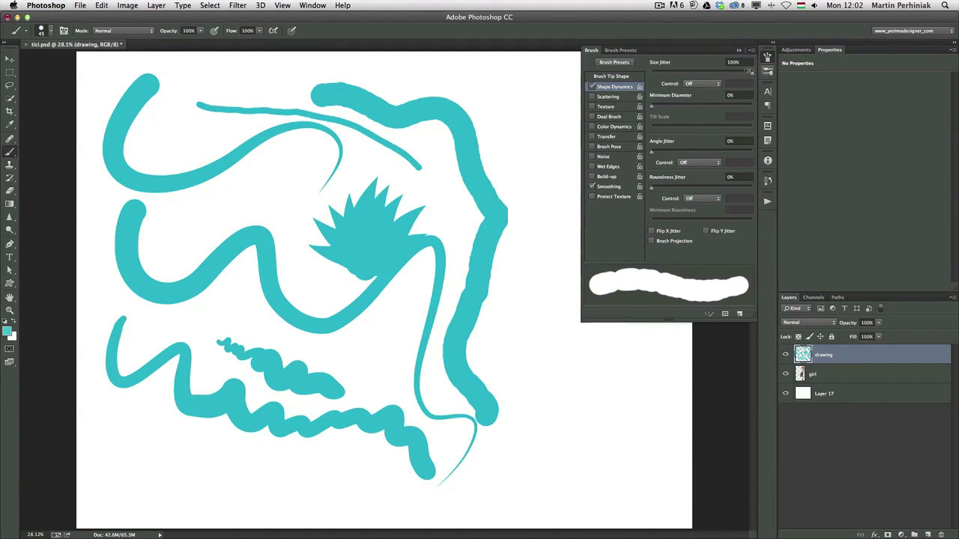
drag(226, 79, 466, 79)
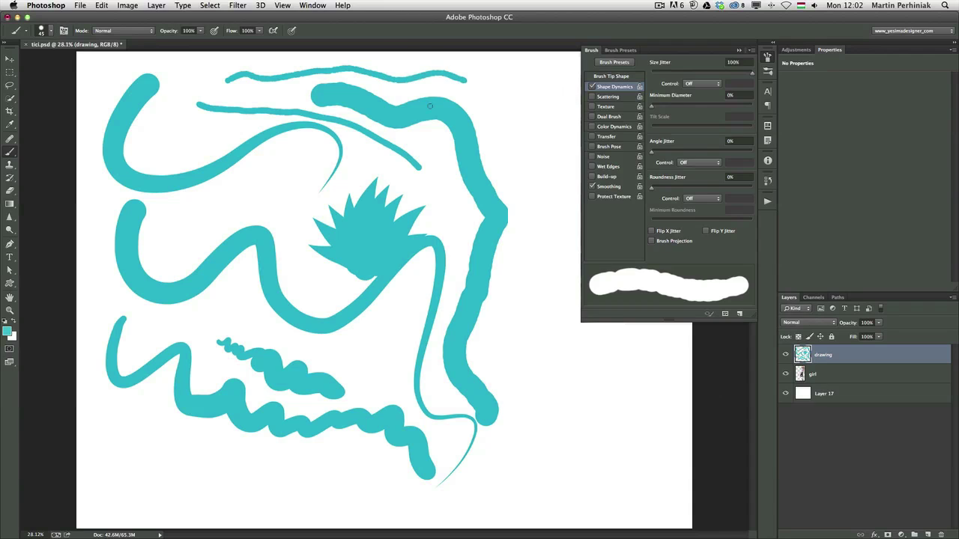
Step: Paint a thick 403 px stroke along the bottom of the canvas and undo the thinner 153 px stroke beside it
drag(295, 255, 322, 259)
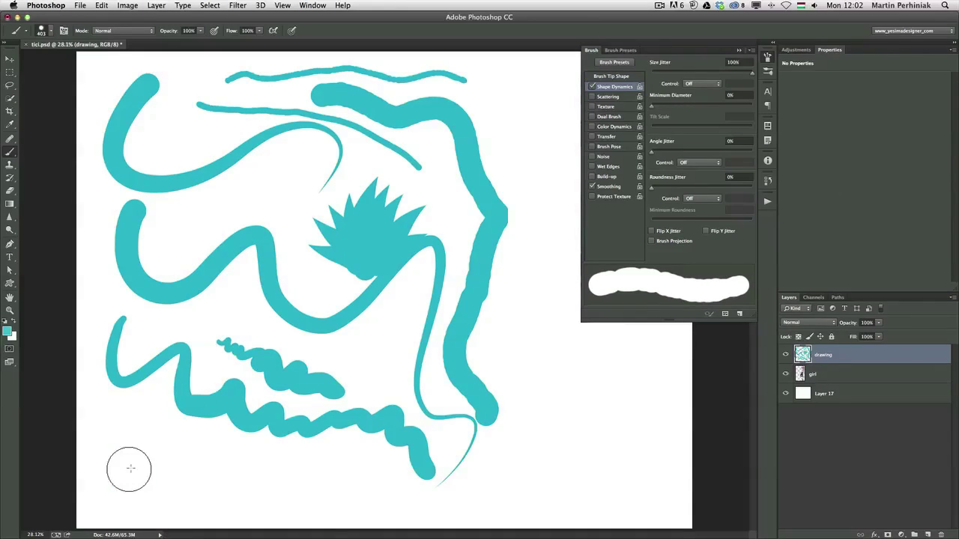
mouse_move(128, 464)
mouse_down()
mouse_move(325, 493)
mouse_move(372, 483)
mouse_move(431, 500)
mouse_move(535, 498)
mouse_up()
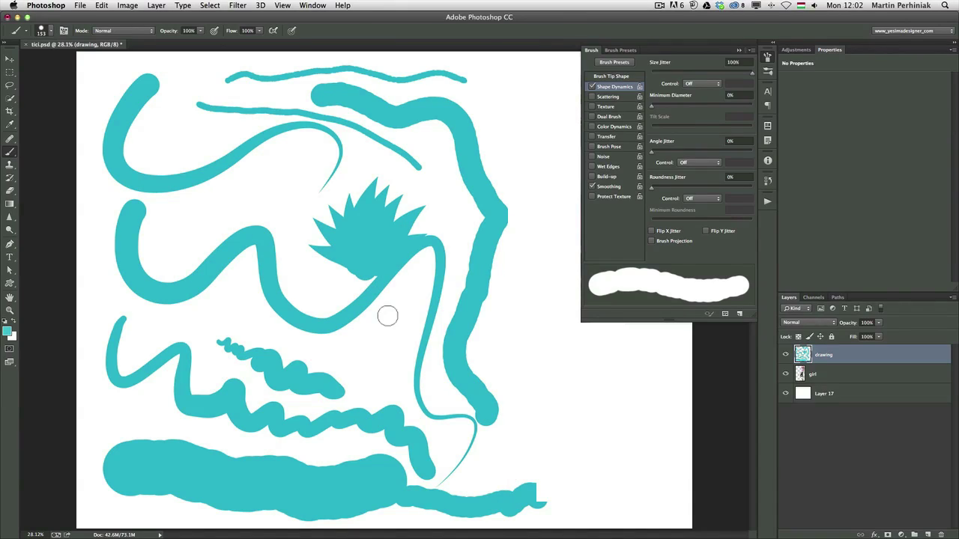
key(ctrl+z)
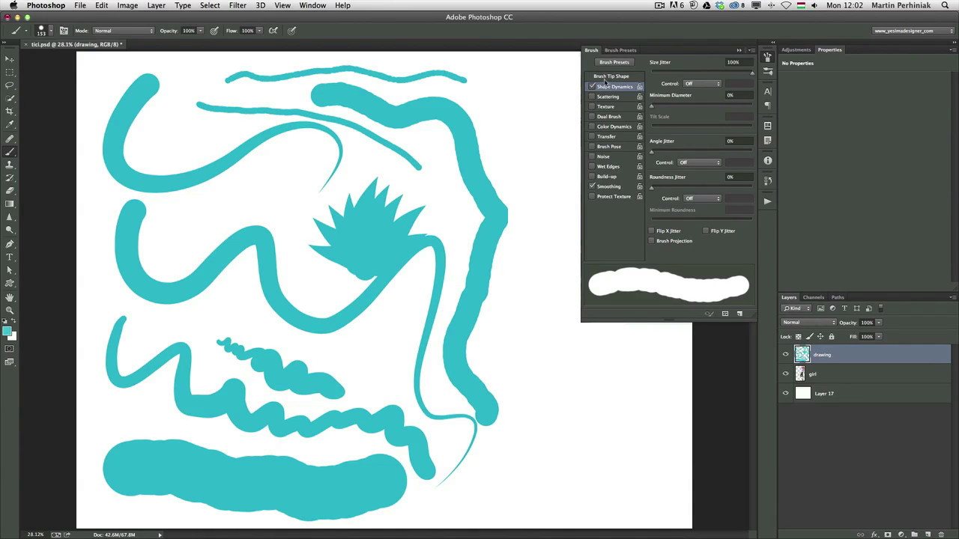
Step: Clear the drawing layer and paint a bumpy 153 px horizontal stroke with the brush tip spacing set to 43%
click(610, 76)
drag(657, 238, 671, 240)
key(ctrl+a)
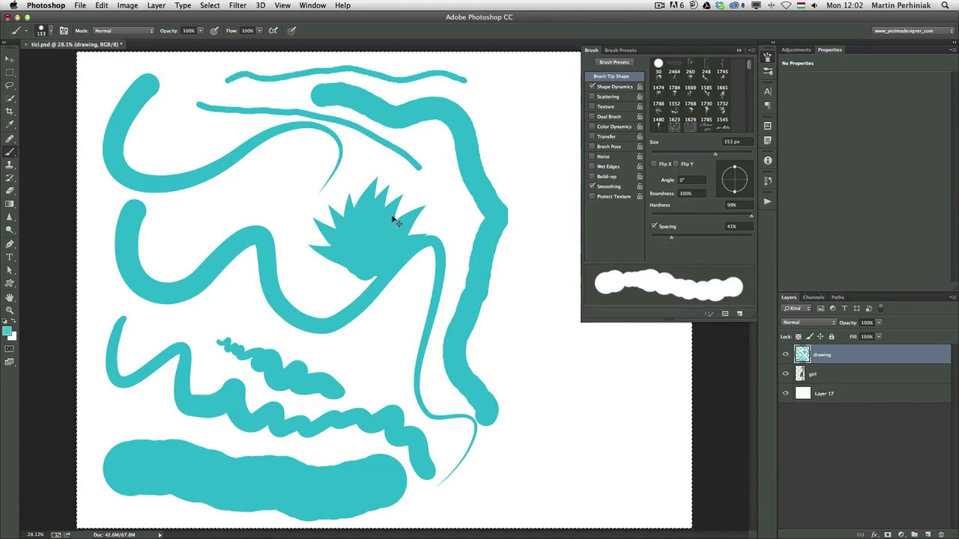
key(Delete)
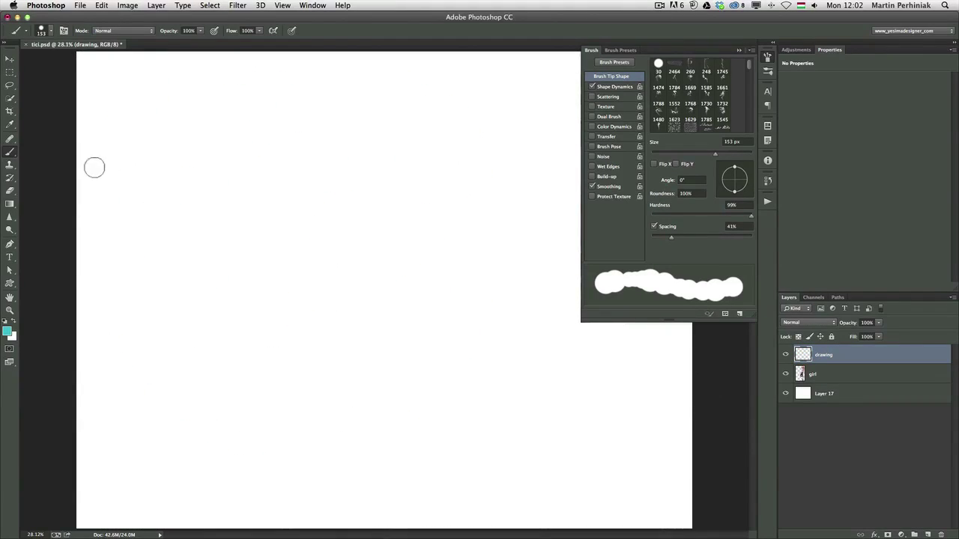
mouse_move(120, 166)
mouse_down()
mouse_move(167, 162)
mouse_move(354, 190)
mouse_move(465, 187)
mouse_up()
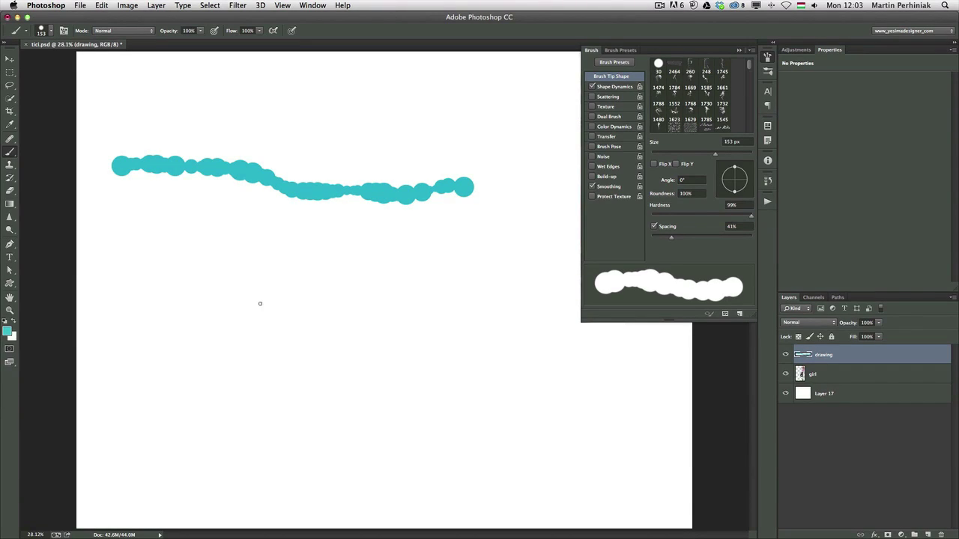
Step: Set the Shape Dynamics jitters to 46% for size, 41% for angle and 53% for roundness
click(614, 88)
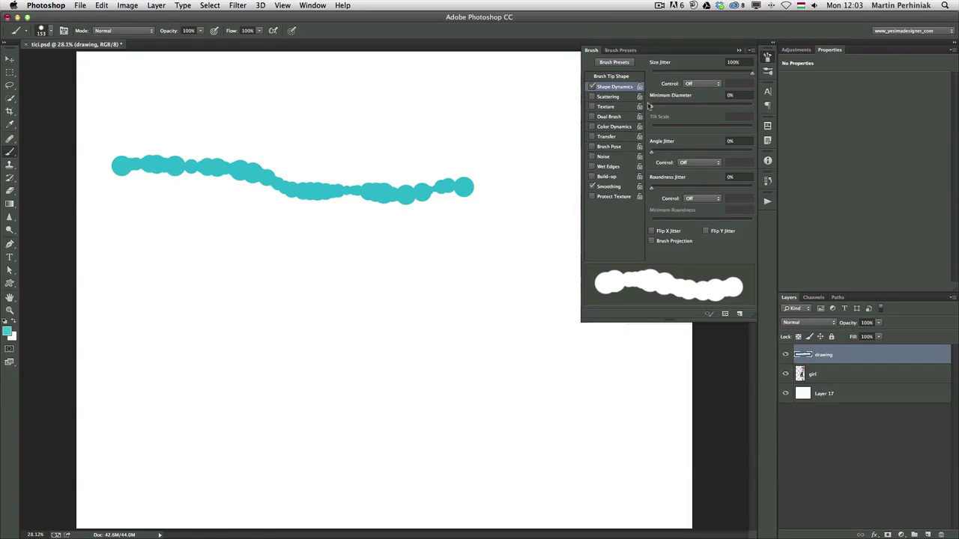
mouse_move(653, 106)
mouse_down()
mouse_move(679, 107)
mouse_move(615, 124)
mouse_up()
drag(653, 150, 693, 154)
drag(695, 187, 705, 189)
click(695, 74)
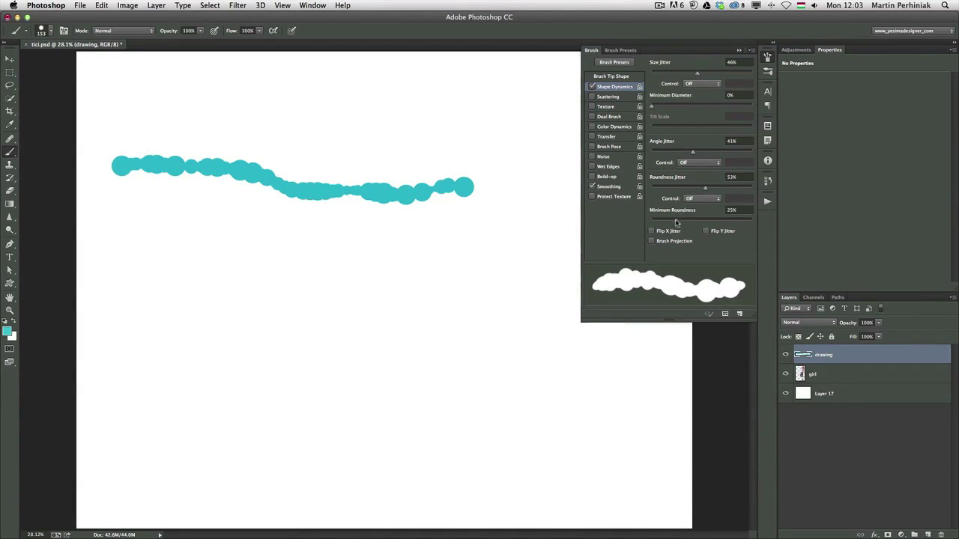
Step: Set the size, angle and roundness controls to Pen Pressure and paint a second bumpy stroke below the first
click(704, 84)
click(700, 96)
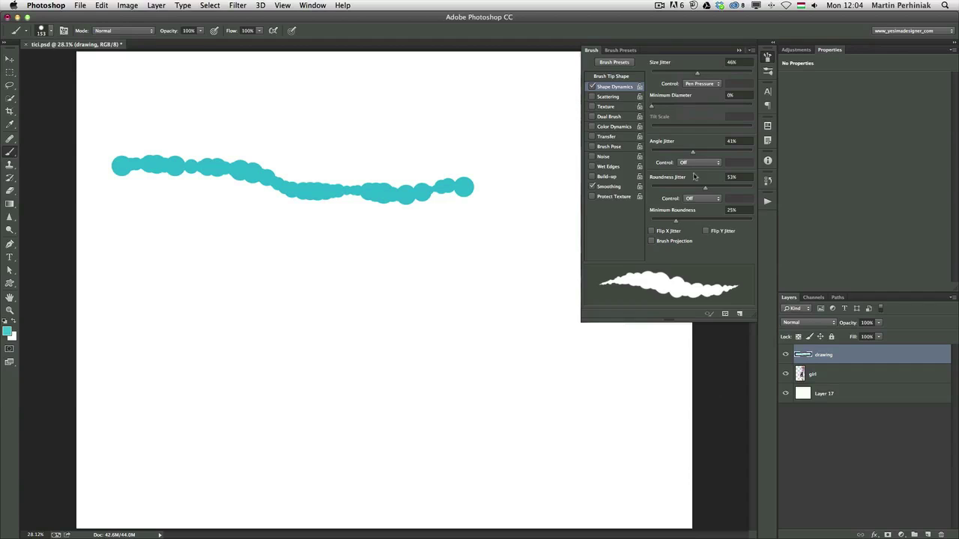
click(701, 162)
key(Escape)
click(704, 199)
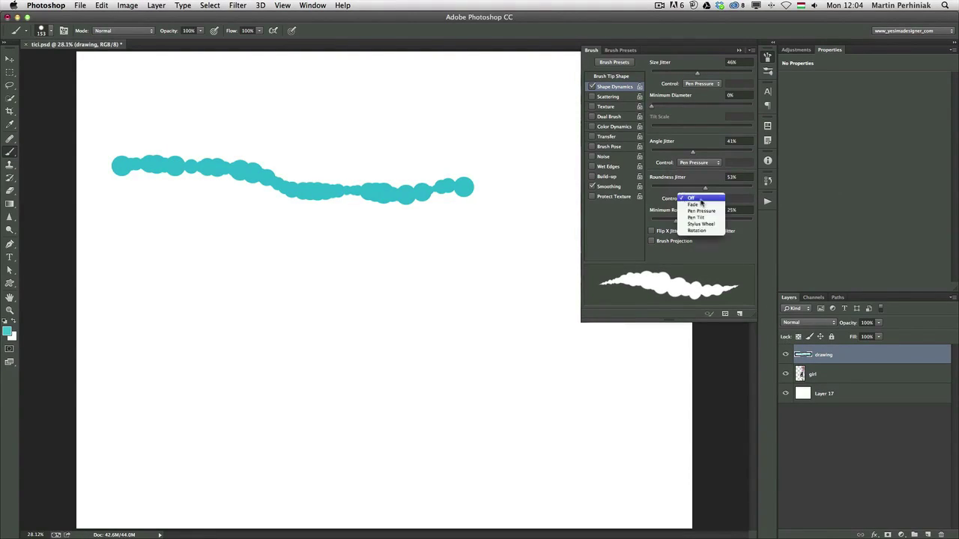
click(697, 212)
mouse_move(156, 238)
mouse_down()
mouse_move(302, 282)
mouse_move(402, 324)
mouse_move(416, 343)
mouse_move(477, 275)
mouse_up()
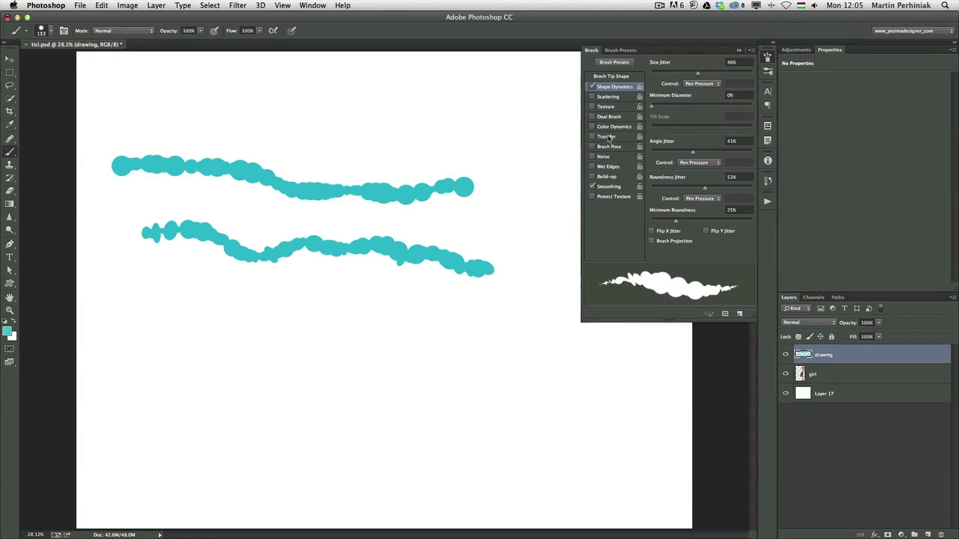
Step: Bring up the Transfer settings and clear all brush controls
click(606, 136)
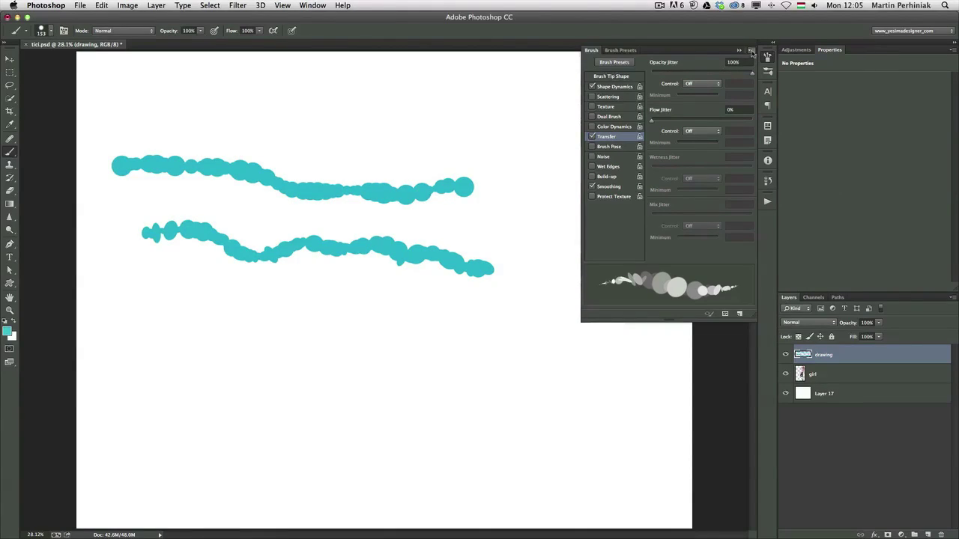
click(752, 51)
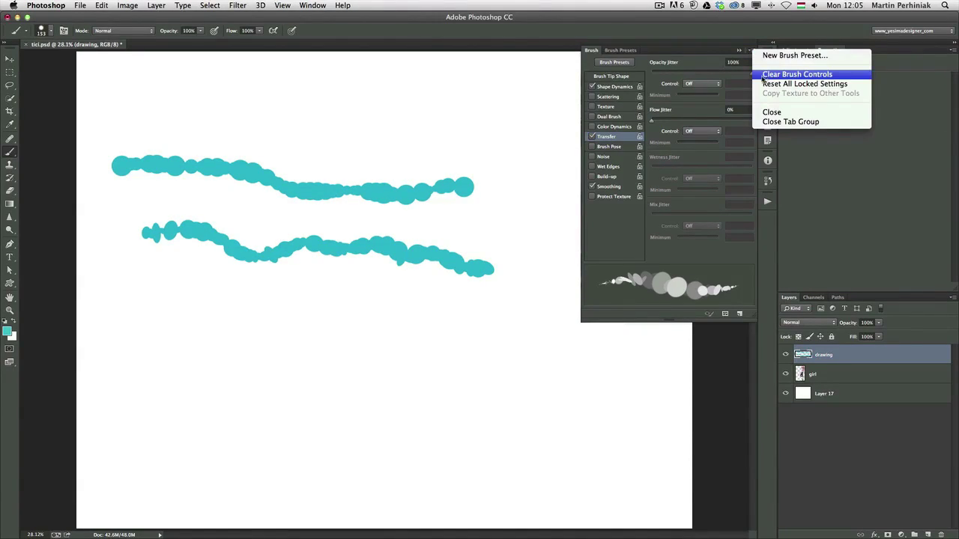
click(771, 75)
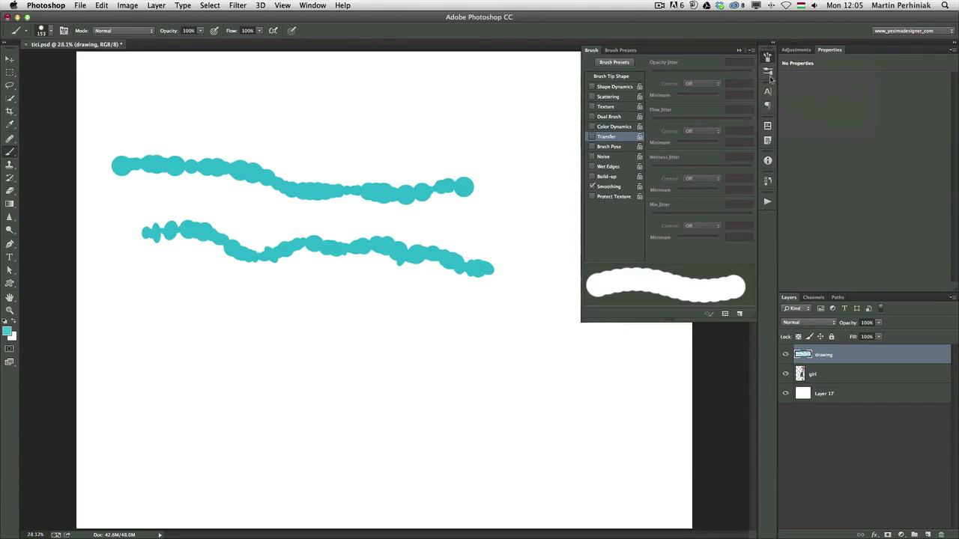
Step: Enable Transfer with the opacity control set to Pen Pressure and paint a wavy stroke below the existing two
click(592, 136)
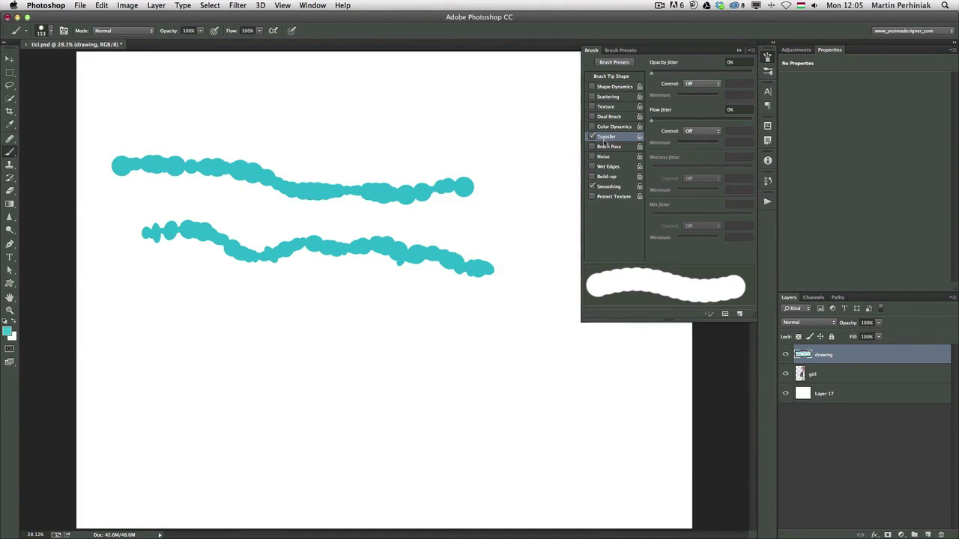
click(695, 86)
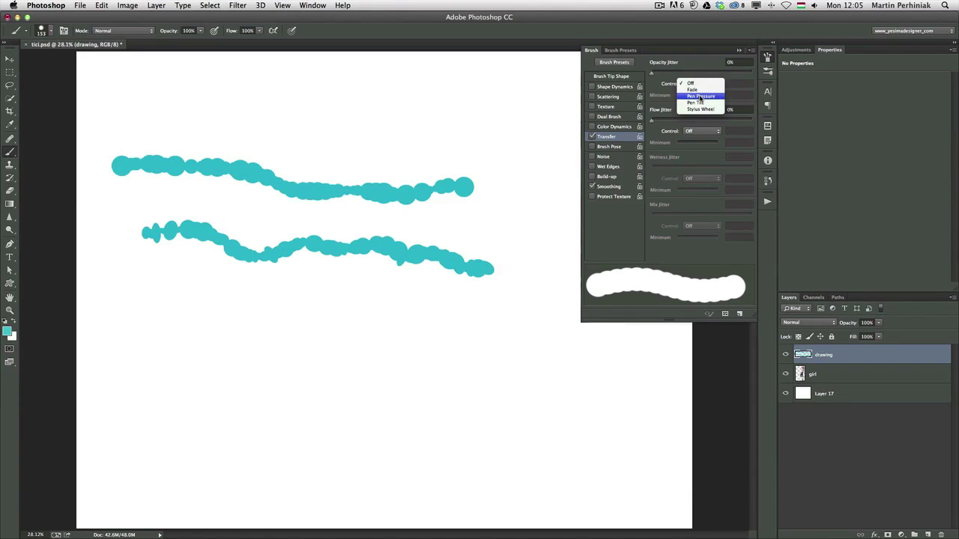
click(695, 95)
mouse_move(98, 307)
mouse_down()
mouse_move(122, 301)
mouse_move(178, 343)
mouse_move(341, 350)
mouse_move(446, 404)
mouse_up()
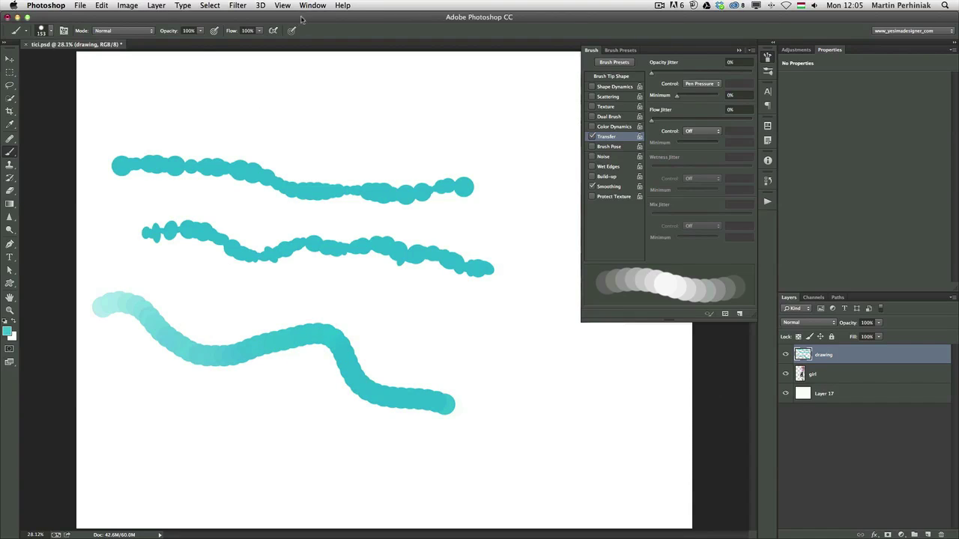
click(213, 31)
Step: Set the opacity and flow jitters to 100%, painting a test stroke near the canvas's upper edge after each change
drag(650, 74, 746, 74)
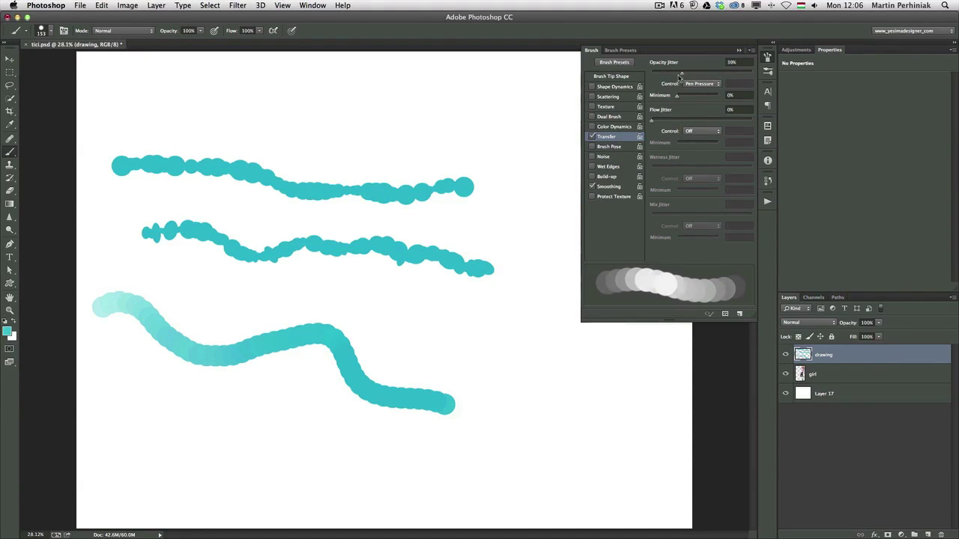
mouse_move(127, 94)
mouse_down()
mouse_move(179, 90)
mouse_move(330, 122)
mouse_move(515, 106)
mouse_up()
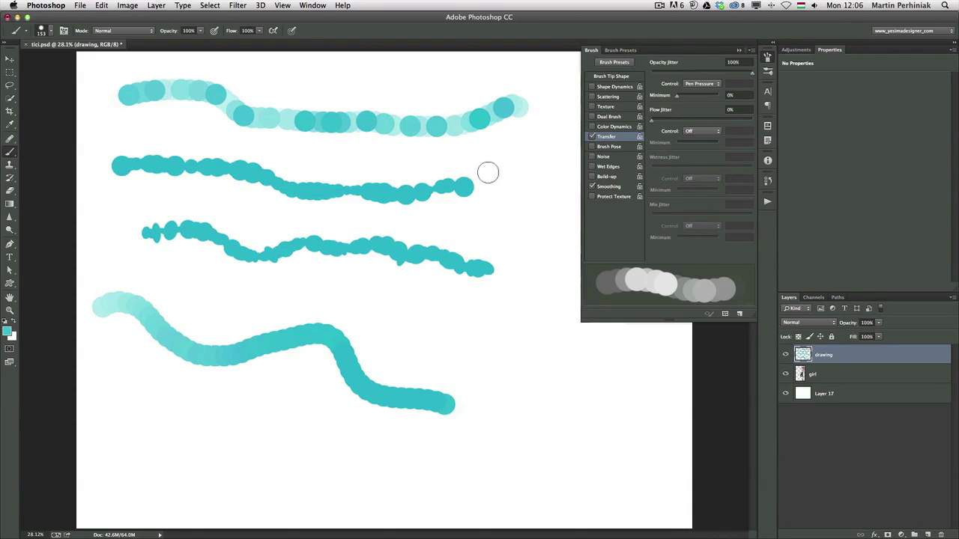
mouse_move(677, 97)
mouse_down()
mouse_move(704, 97)
mouse_move(659, 97)
mouse_move(688, 129)
mouse_move(793, 136)
mouse_up()
mouse_move(136, 116)
mouse_down()
mouse_move(176, 134)
mouse_move(340, 156)
mouse_move(500, 151)
mouse_up()
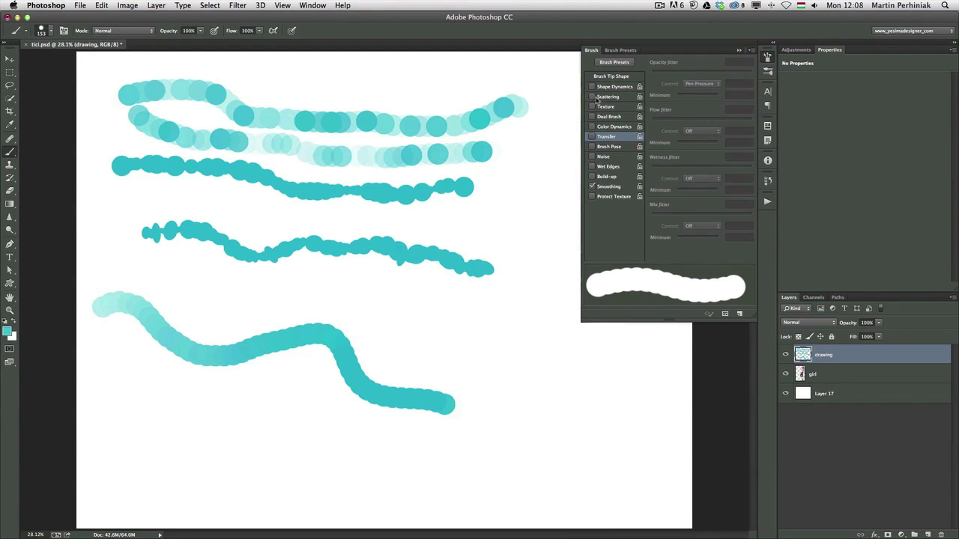
Step: Enable Scattering with Scatter at 589%, clear the drawing layer and paint a horizontal scattered stroke across the upper canvas
click(605, 98)
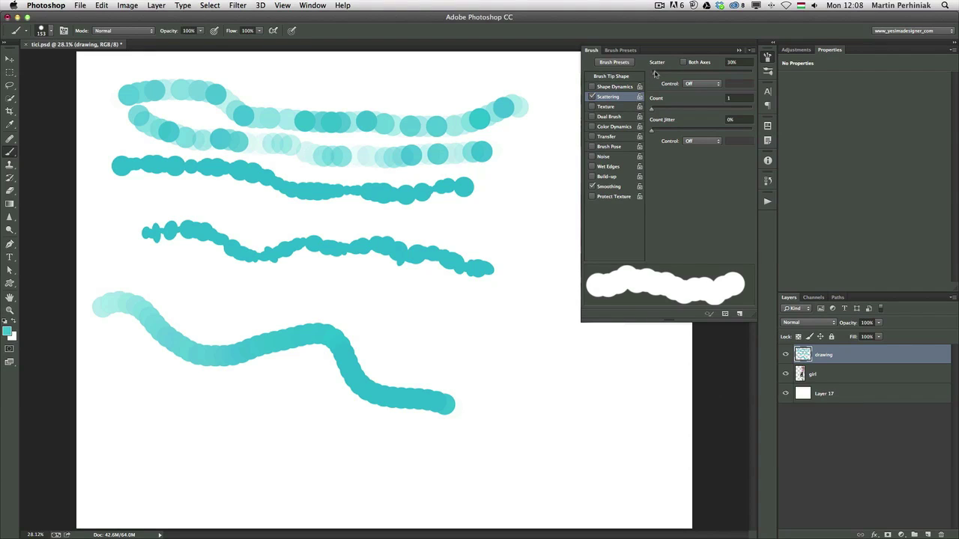
mouse_move(654, 72)
mouse_down()
mouse_move(712, 78)
mouse_move(704, 76)
mouse_up()
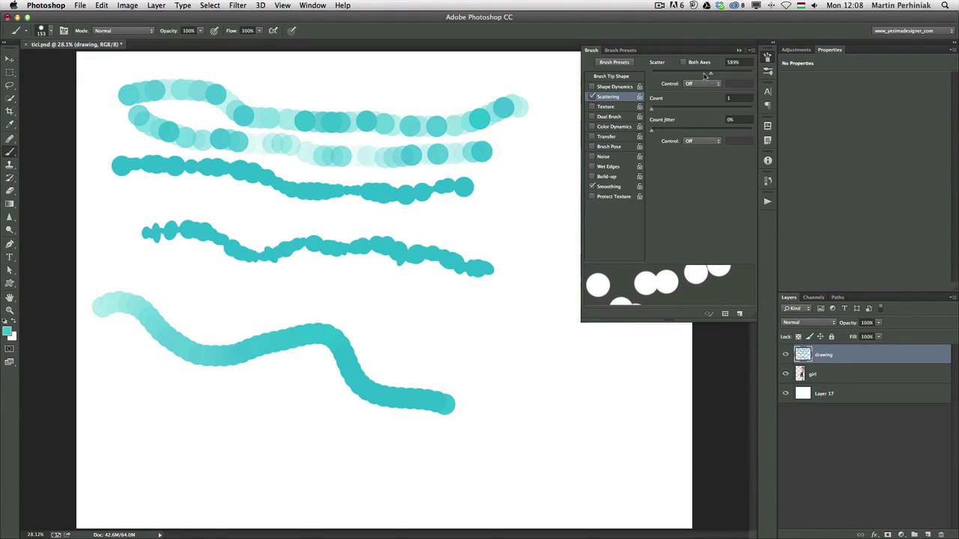
key(super+a)
key(BackSpace)
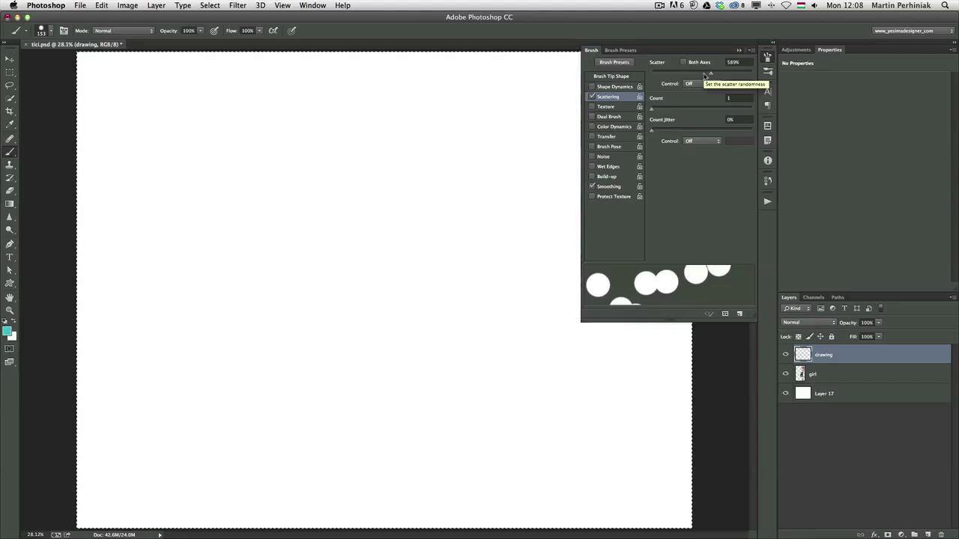
key(super+d)
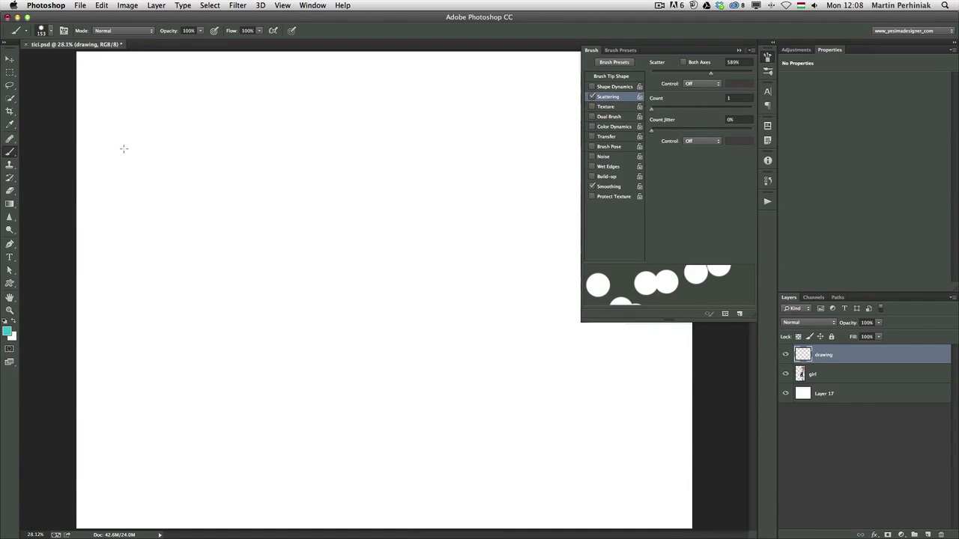
mouse_move(122, 147)
mouse_down()
mouse_move(164, 140)
mouse_move(207, 162)
mouse_move(249, 149)
mouse_move(336, 168)
mouse_move(417, 166)
mouse_move(464, 151)
mouse_up()
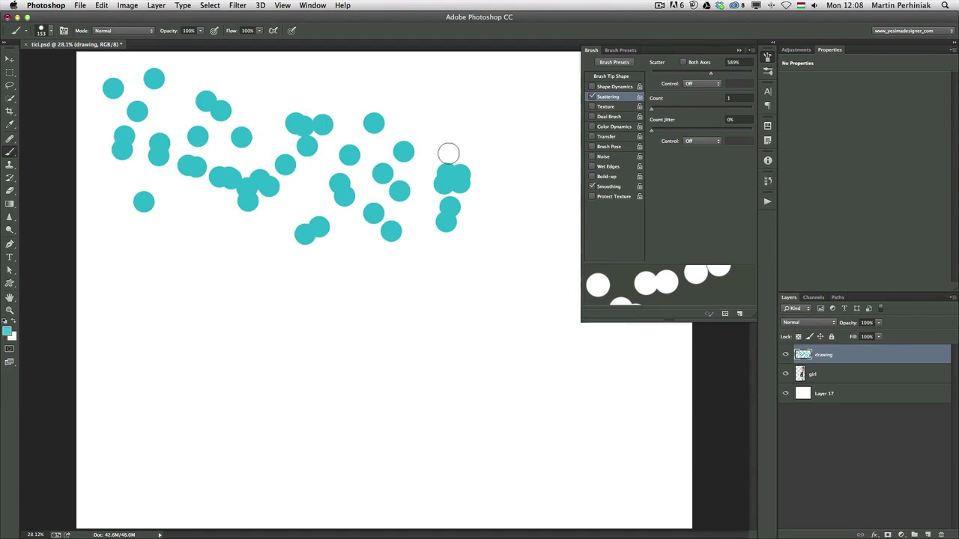
Step: Set the scattering Count to 9 and paint two strokes below, one with Scatter at about 200% and one at 723%
mouse_move(711, 74)
mouse_down()
mouse_move(765, 78)
mouse_move(657, 77)
mouse_move(769, 91)
mouse_move(650, 88)
mouse_up()
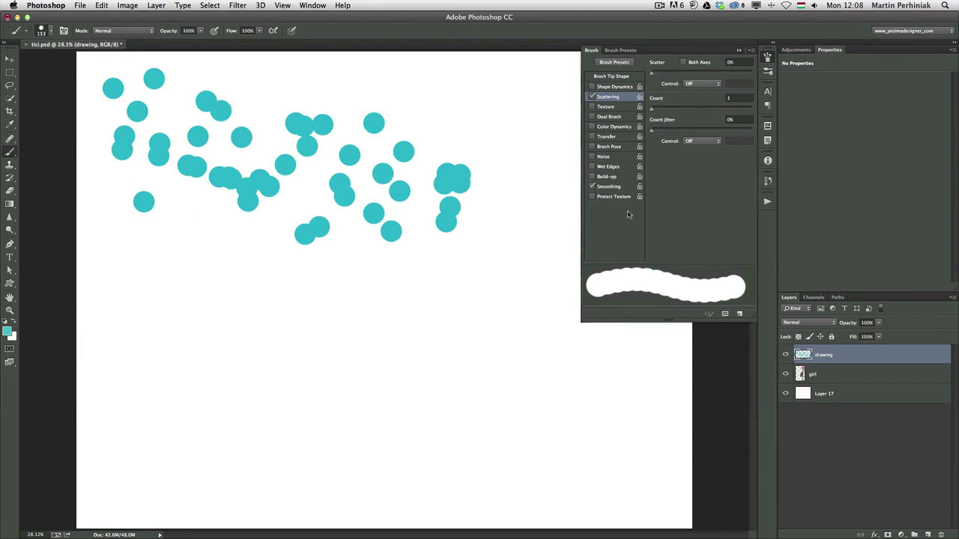
drag(651, 110, 704, 107)
click(668, 73)
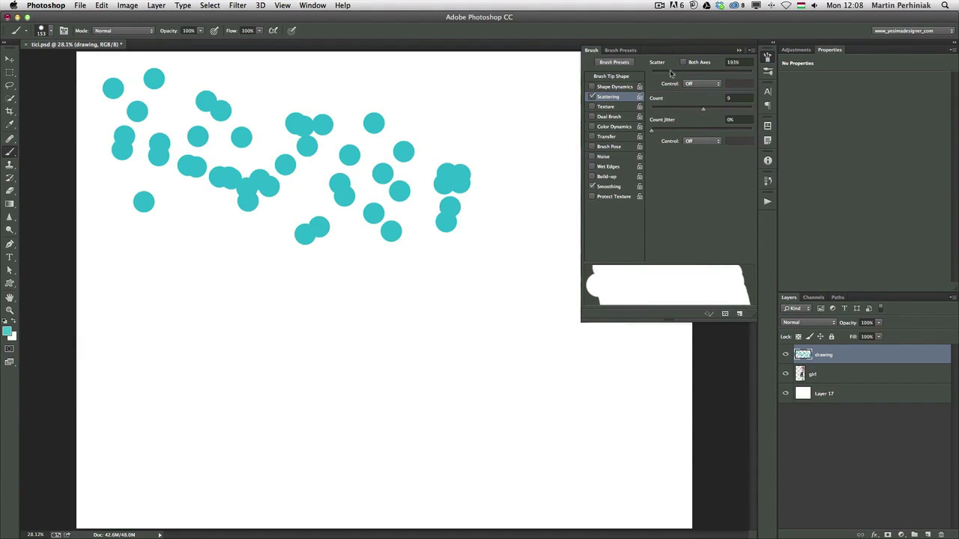
mouse_move(119, 305)
mouse_down()
mouse_move(203, 319)
mouse_move(388, 306)
mouse_move(473, 356)
mouse_up()
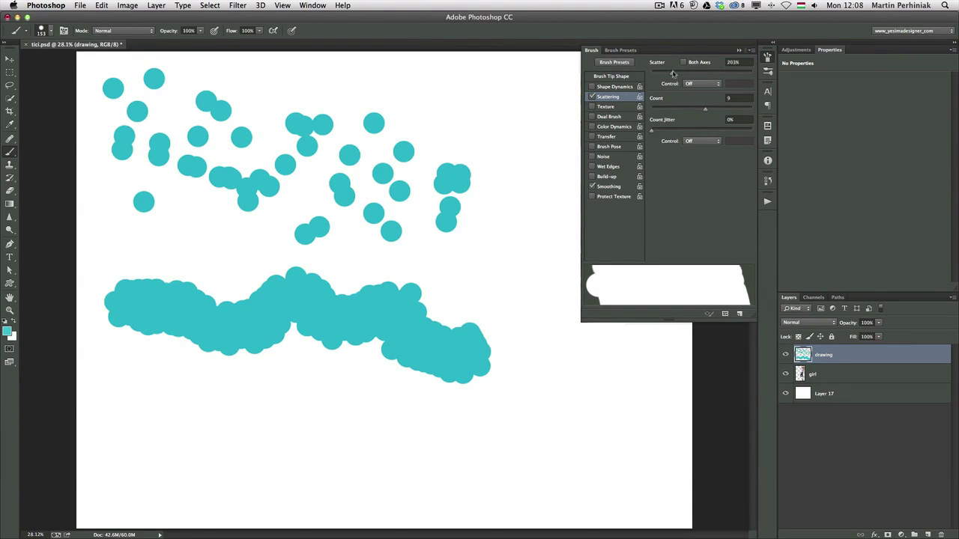
drag(672, 72, 723, 72)
mouse_move(117, 392)
mouse_down()
mouse_move(216, 423)
mouse_move(309, 430)
mouse_move(363, 450)
mouse_move(405, 443)
mouse_move(535, 480)
mouse_up()
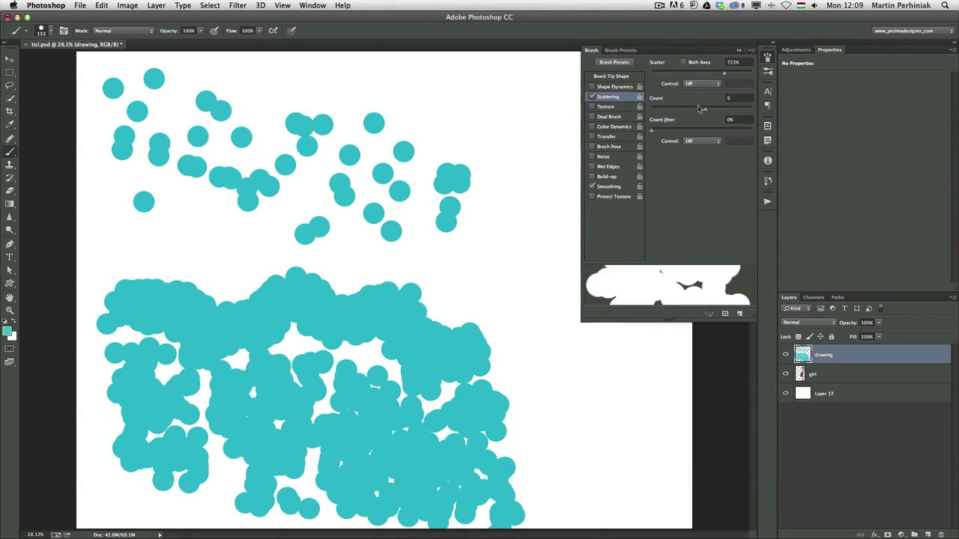
Step: Set the scattering Count to 1, the scatter control to Pen Pressure and Scatter to 391%
drag(699, 108, 671, 106)
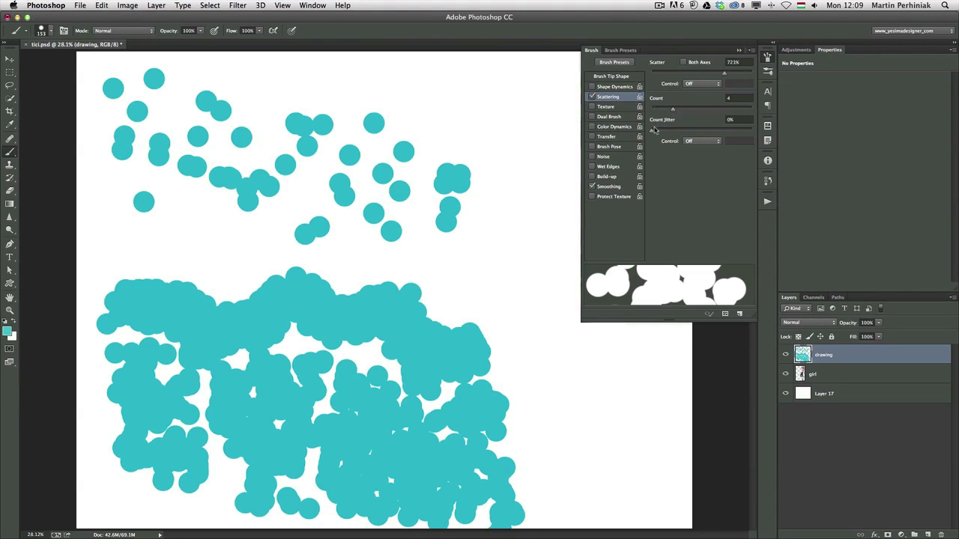
mouse_move(660, 131)
mouse_down()
mouse_move(634, 132)
mouse_move(635, 105)
mouse_up()
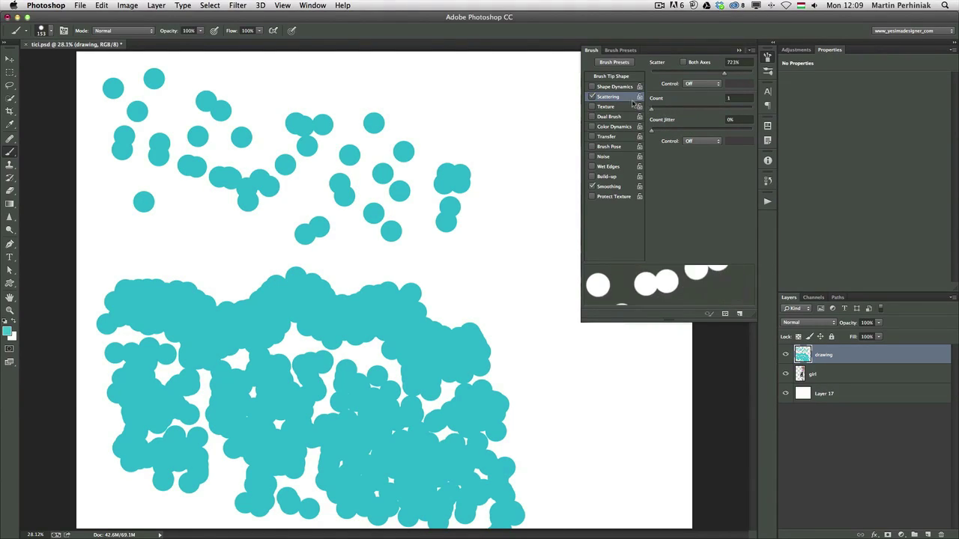
click(701, 84)
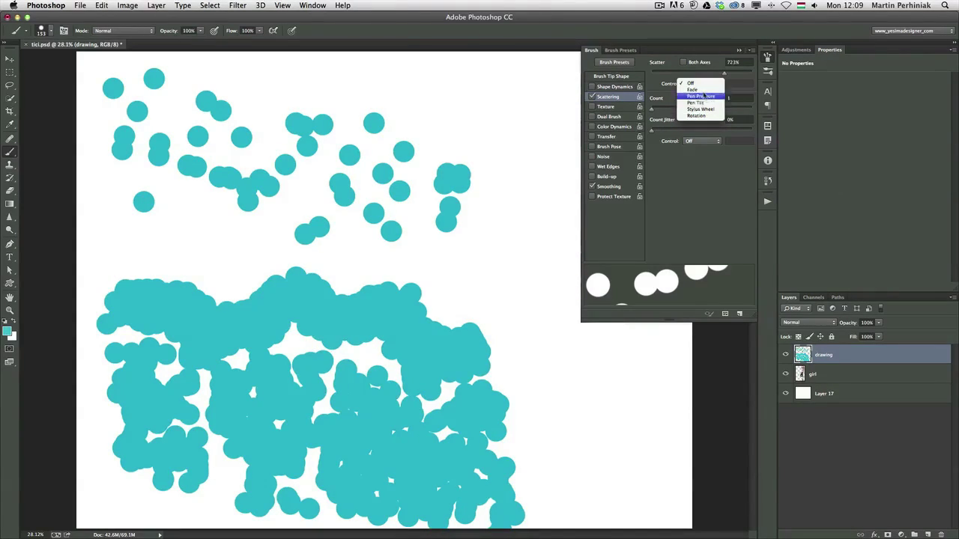
click(700, 96)
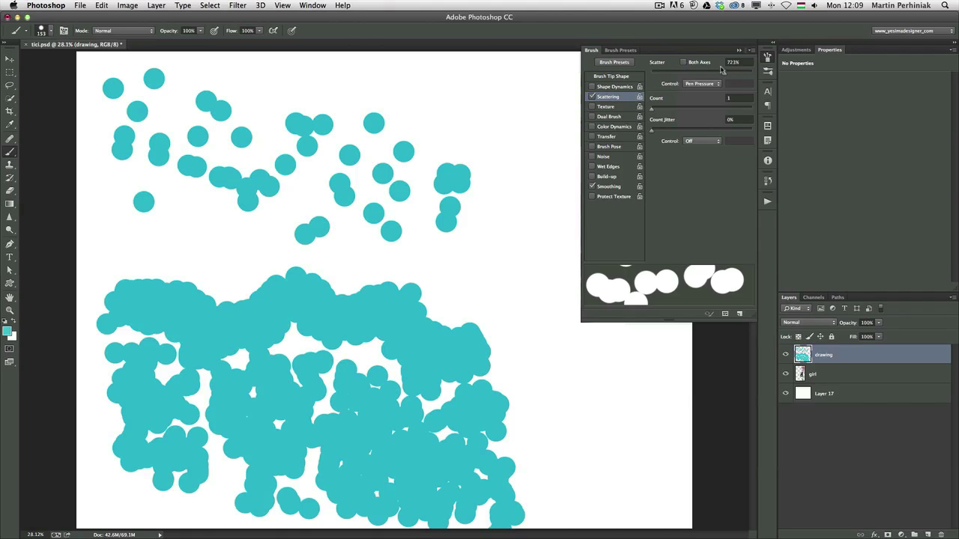
drag(724, 73, 686, 75)
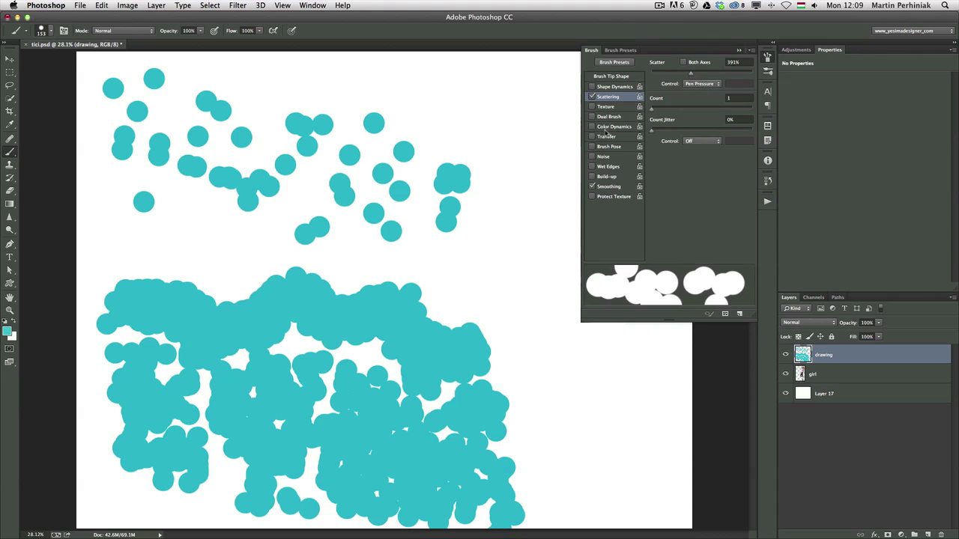
Step: Clear the drawing layer and paint a scattered diagonal stroke from the upper left towards the lower middle of the canvas
key(super+a)
key(Delete)
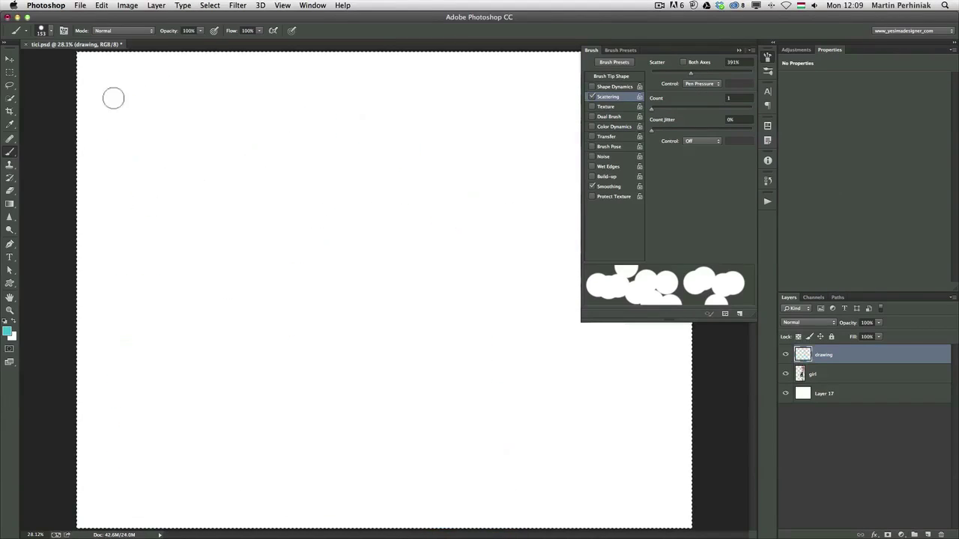
key(super+d)
mouse_move(117, 98)
mouse_down()
mouse_move(240, 122)
mouse_move(308, 176)
mouse_move(330, 227)
mouse_move(395, 243)
mouse_move(391, 285)
mouse_move(441, 346)
mouse_move(447, 389)
mouse_up()
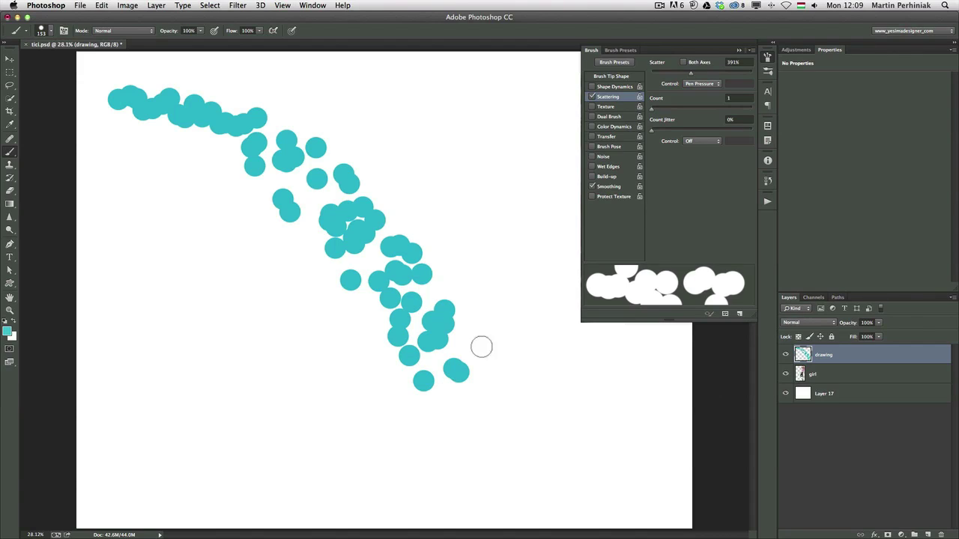
Step: Add Shape Dynamics and Transfer to the scattering brush and paint a second diagonal stroke below the first
click(603, 87)
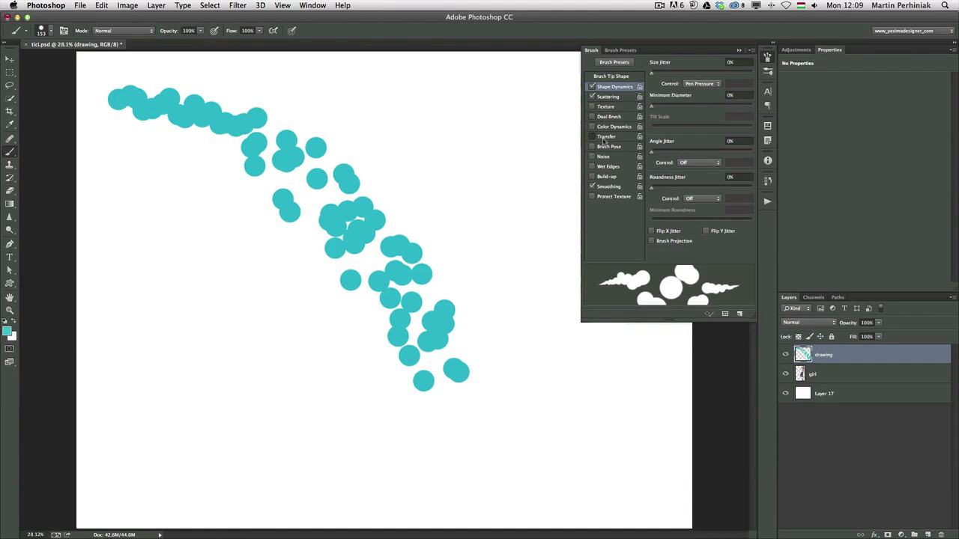
click(593, 137)
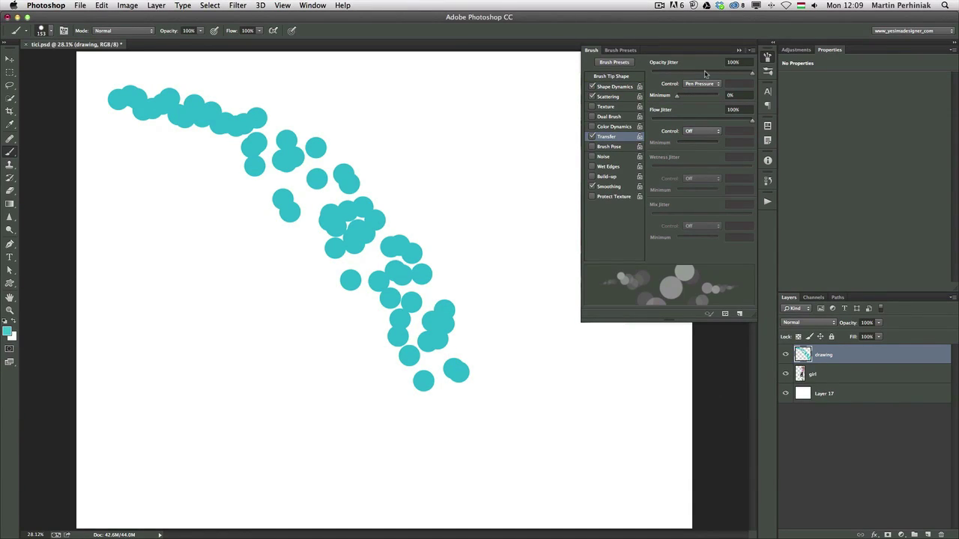
mouse_move(126, 159)
mouse_down()
mouse_move(141, 206)
mouse_move(174, 230)
mouse_move(217, 243)
mouse_move(231, 280)
mouse_move(292, 349)
mouse_move(272, 378)
mouse_move(293, 428)
mouse_move(354, 474)
mouse_up()
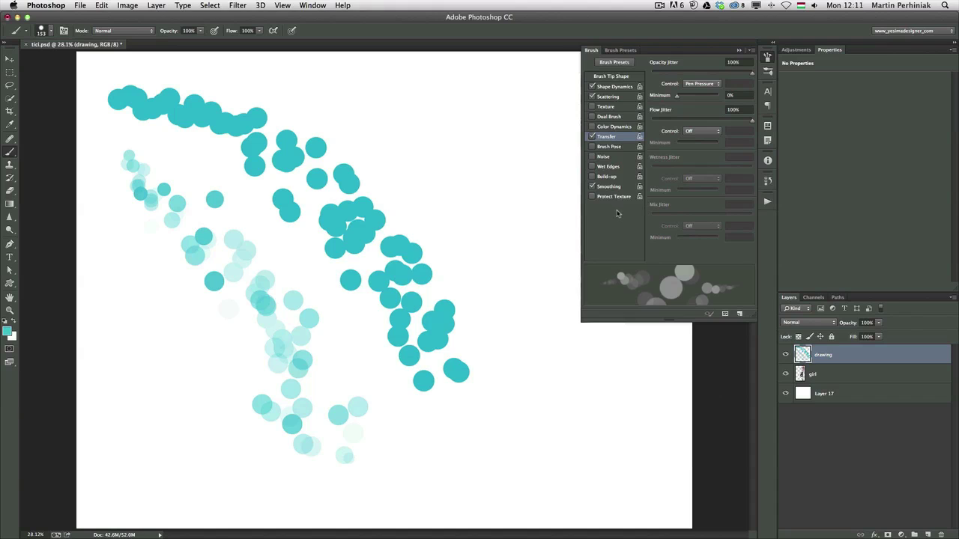
Step: Save the current brush as a new tool preset named "bokeh"
click(25, 33)
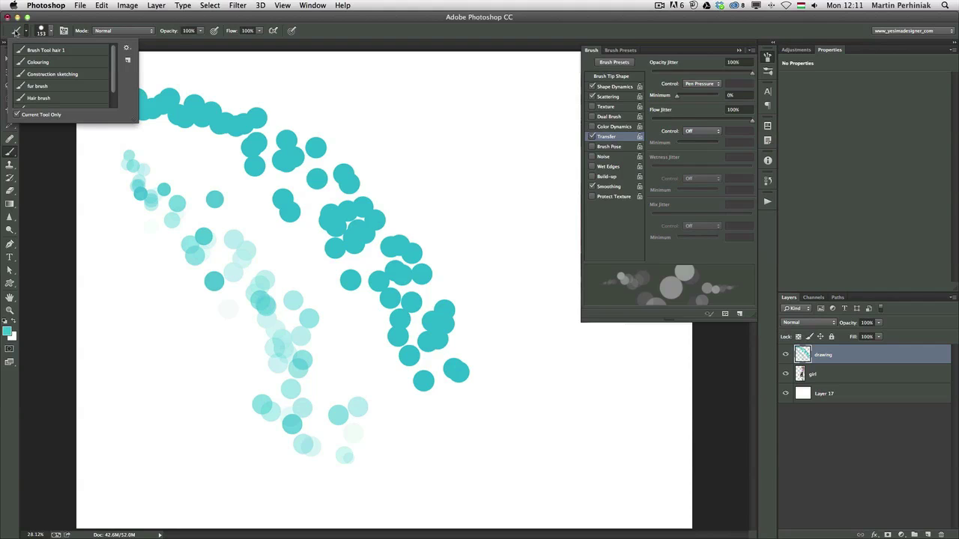
click(128, 61)
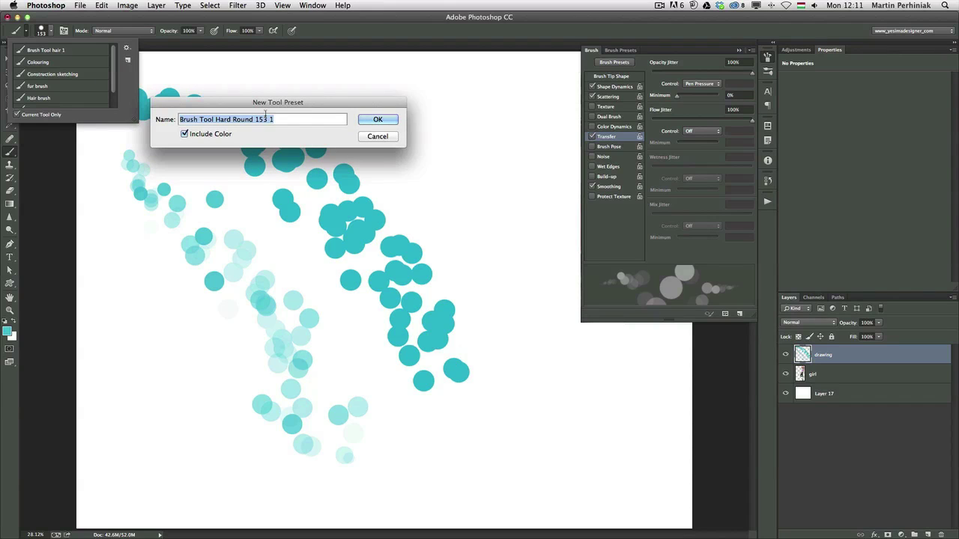
text(te)
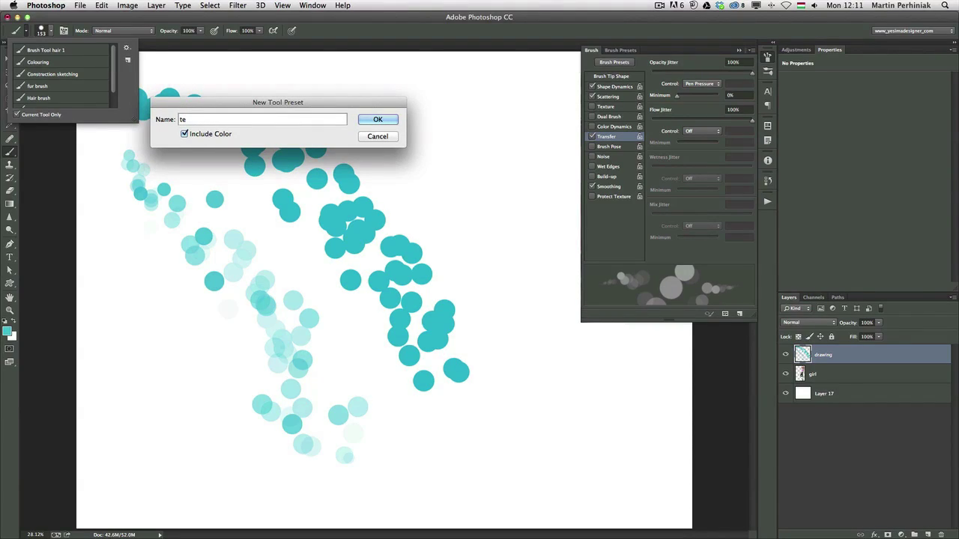
key(BackSpace)
key(BackSpace)
text(bokeh)
click(211, 135)
click(377, 120)
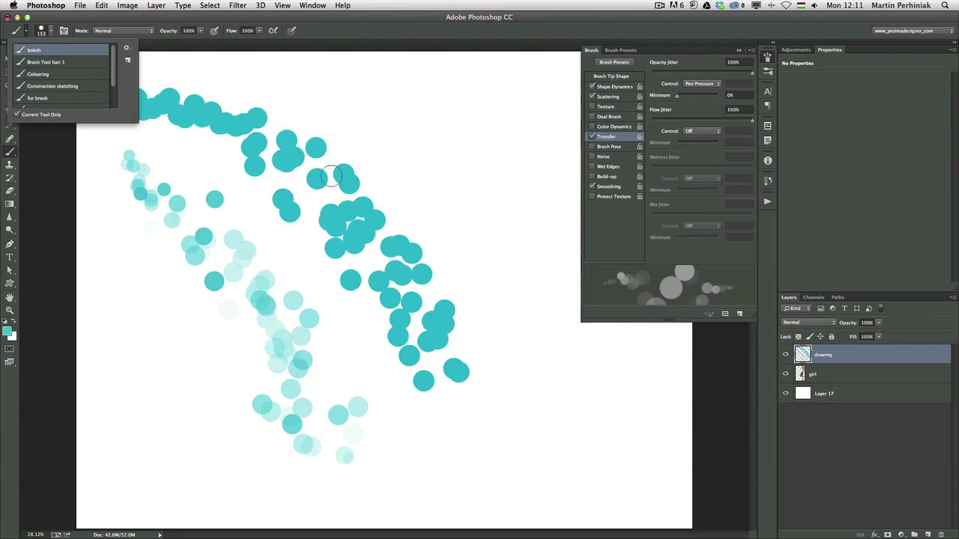
click(418, 32)
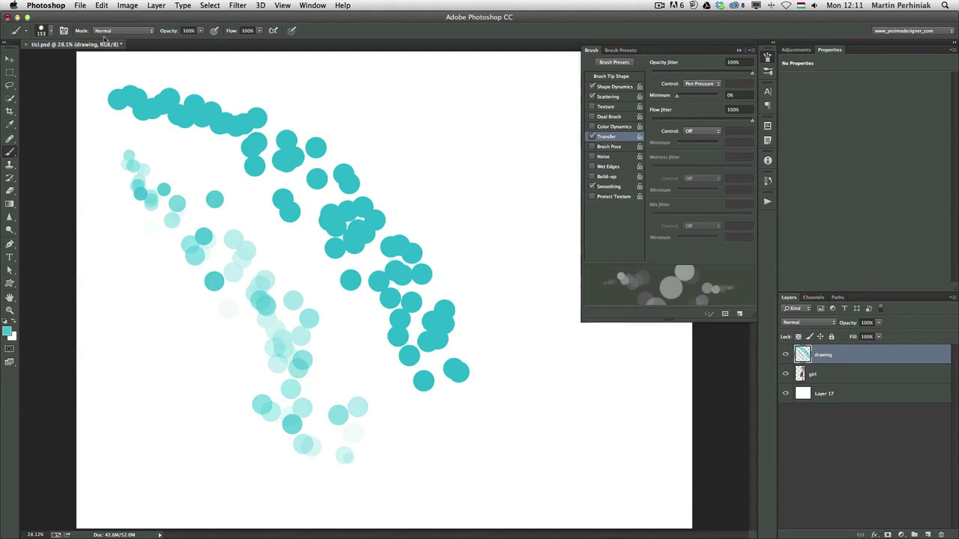
Step: Look over the saved brush presets and display the Tool Presets panel
click(28, 30)
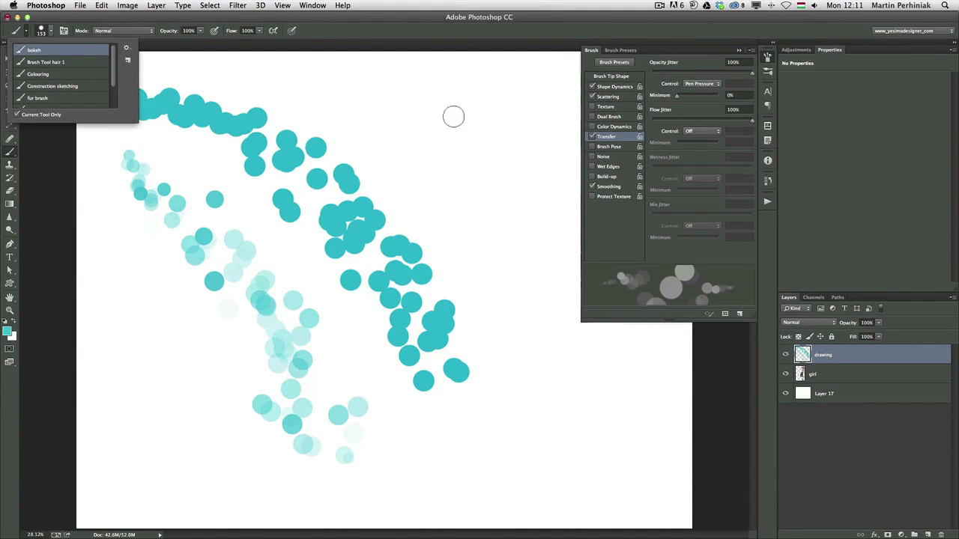
click(307, 5)
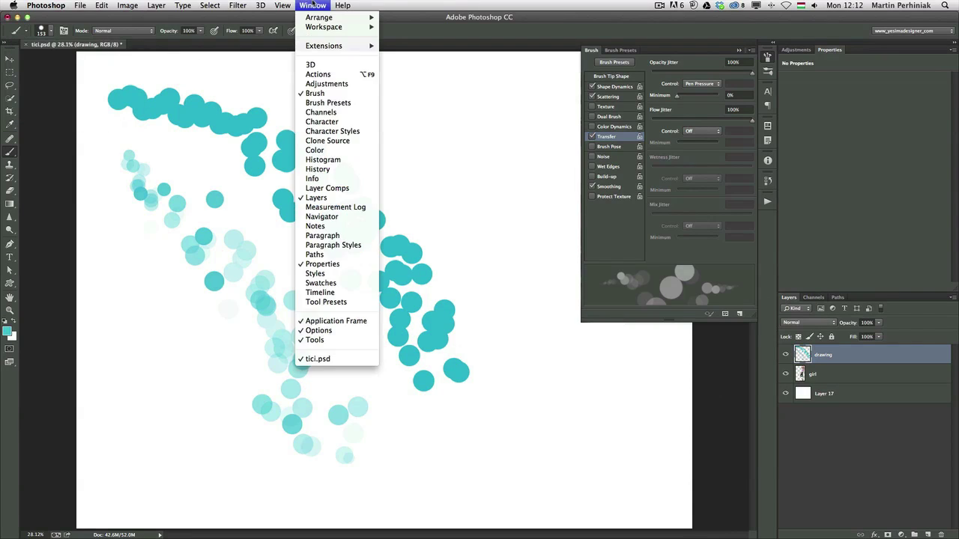
click(325, 301)
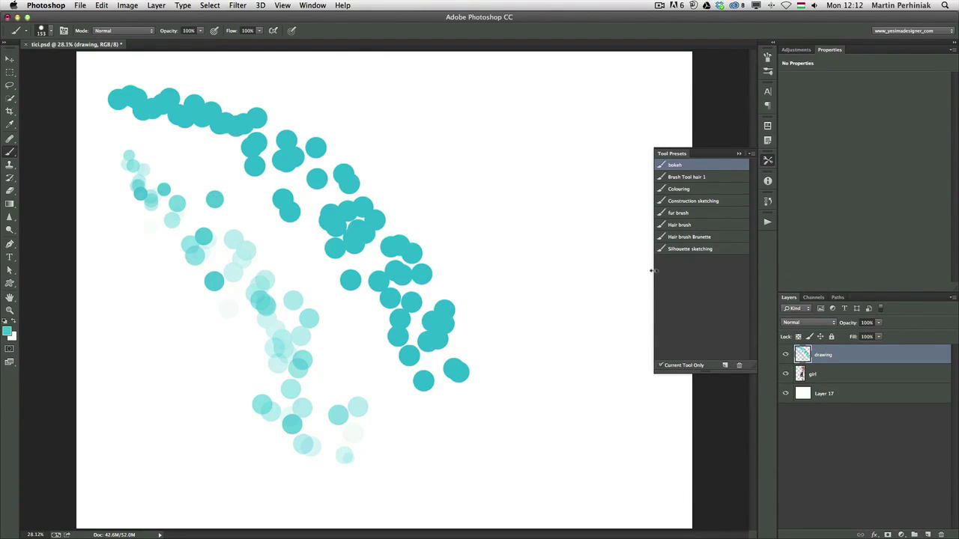
Step: Load the "fur brush" tool preset, reset the colours to default, and paint a black patch of hair near the canvas's upper middle
click(680, 214)
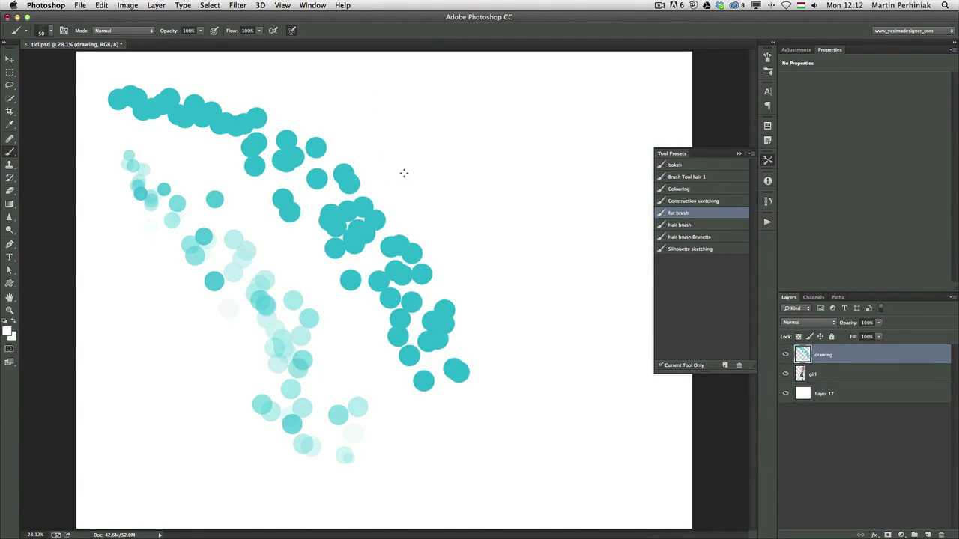
key(d)
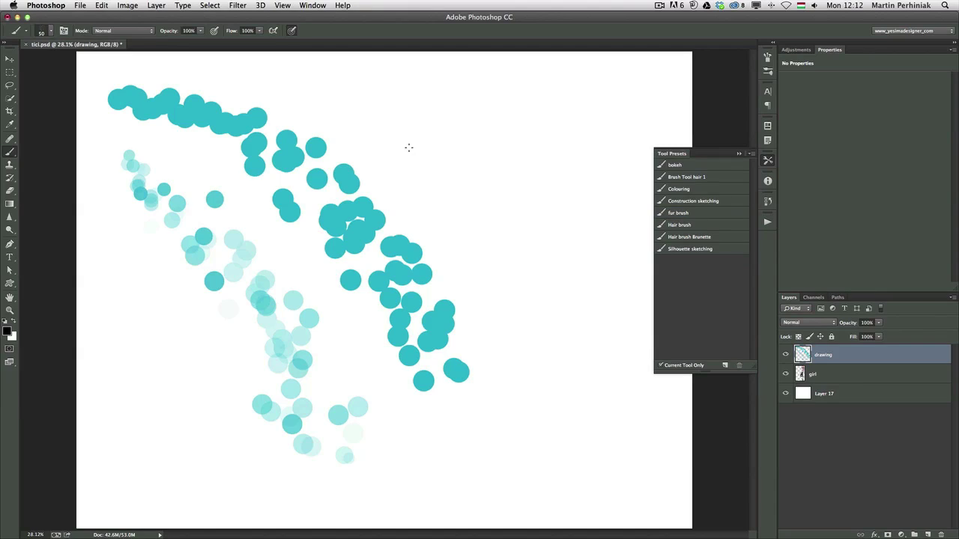
mouse_move(400, 130)
mouse_down()
mouse_move(419, 173)
mouse_move(387, 126)
mouse_move(473, 181)
mouse_move(433, 171)
mouse_move(397, 141)
mouse_move(433, 154)
mouse_move(415, 152)
mouse_move(419, 104)
mouse_move(398, 95)
mouse_move(457, 80)
mouse_up()
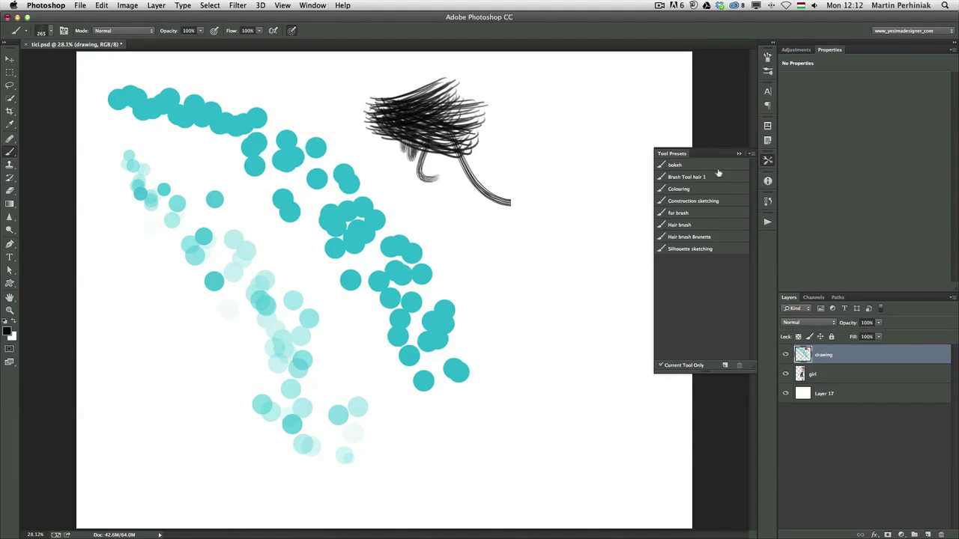
Step: Switch to the "bokeh" tool preset and paint black scattered dots diagonally across the middle of the canvas
click(693, 164)
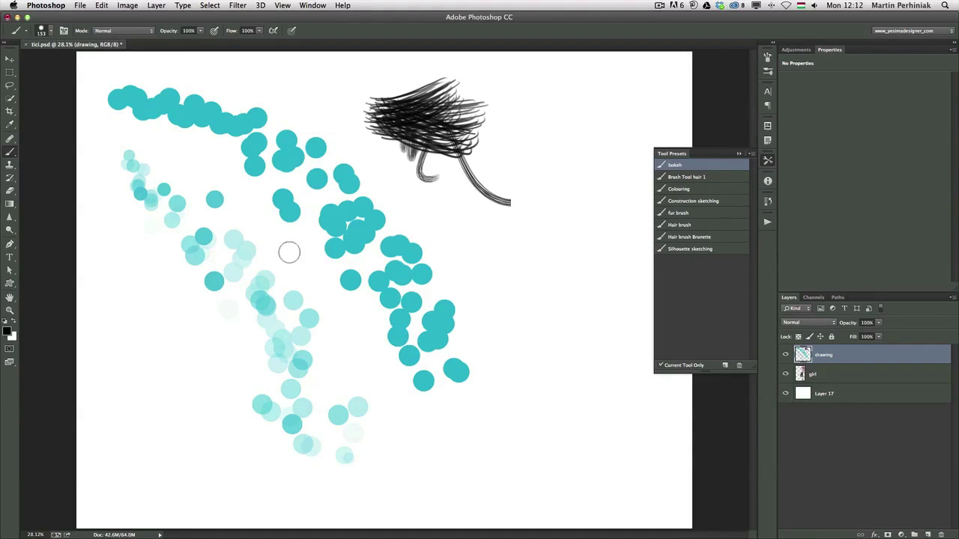
drag(289, 250, 311, 314)
mouse_move(324, 269)
mouse_down()
mouse_move(322, 322)
mouse_move(370, 341)
mouse_move(382, 374)
mouse_up()
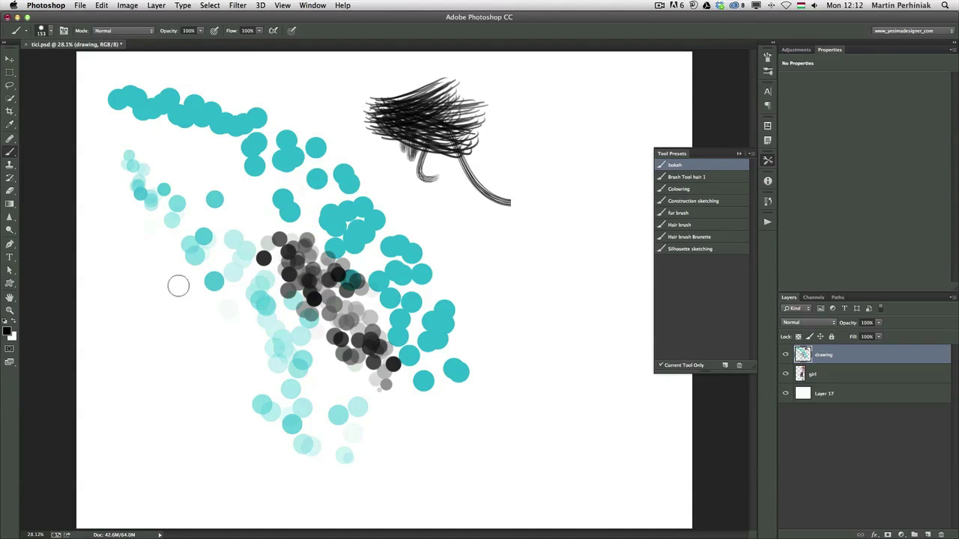
drag(262, 258, 407, 156)
mouse_move(214, 210)
mouse_down()
mouse_move(300, 318)
mouse_move(337, 321)
mouse_move(313, 206)
mouse_move(364, 365)
mouse_move(363, 344)
mouse_move(472, 374)
mouse_up()
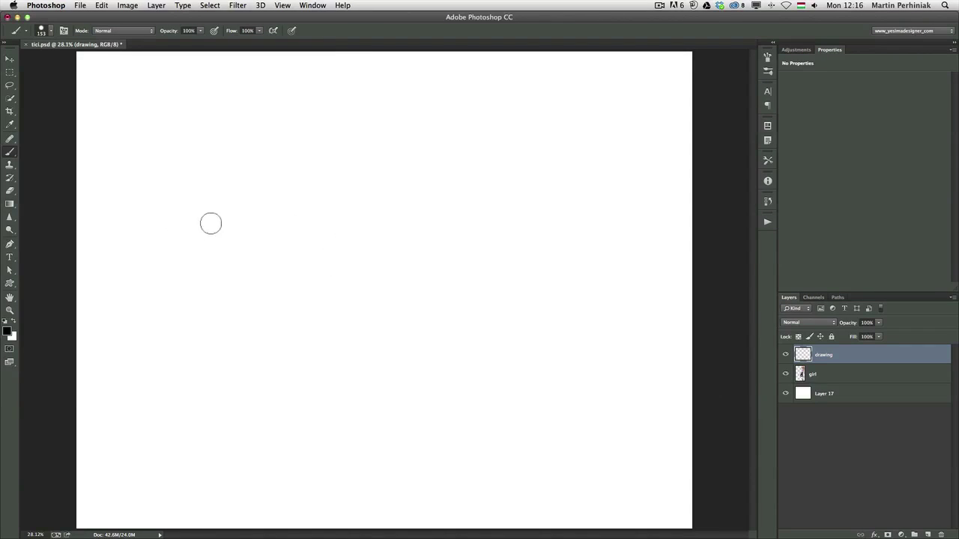
Step: Paint a small cluster of overlapping black dots on the empty drawing layer and enclose it in a rectangular marquee selection
mouse_move(214, 199)
mouse_down()
mouse_move(234, 216)
mouse_move(220, 211)
mouse_move(232, 185)
mouse_move(220, 209)
mouse_move(216, 201)
mouse_move(238, 202)
mouse_move(202, 208)
mouse_move(232, 213)
mouse_up()
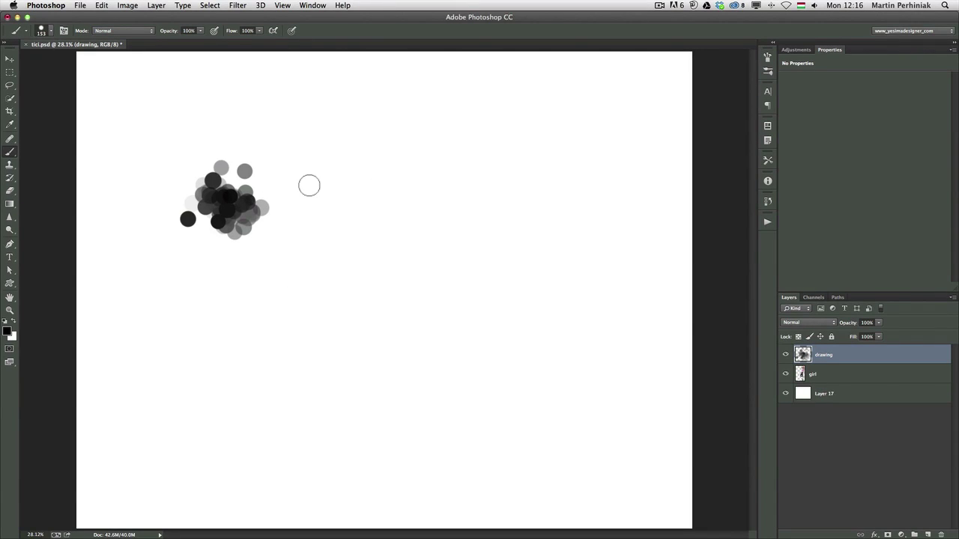
key(m)
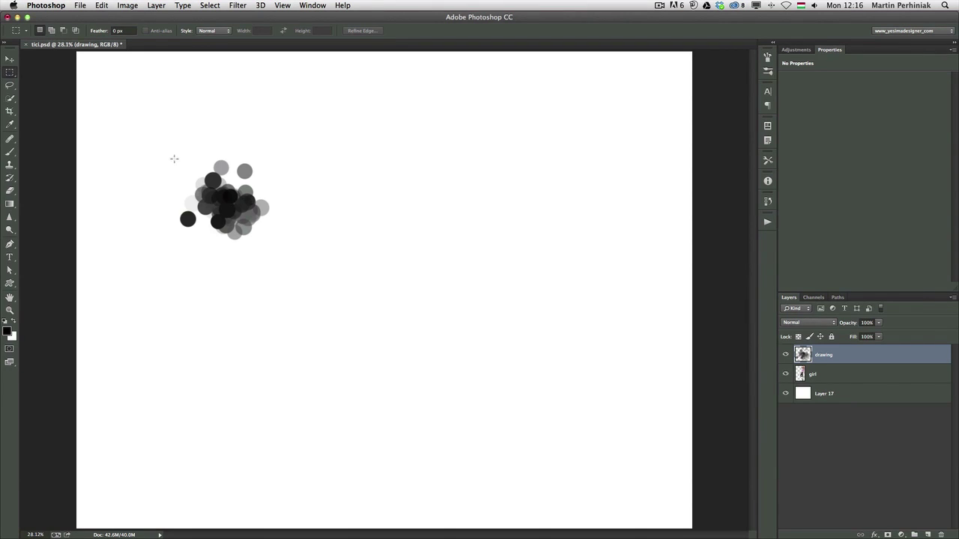
mouse_move(173, 158)
mouse_down()
mouse_move(248, 253)
mouse_move(274, 246)
mouse_move(271, 236)
mouse_move(275, 250)
mouse_up()
Step: Define the selected dot cluster as a brush preset named "test" and deselect
click(103, 5)
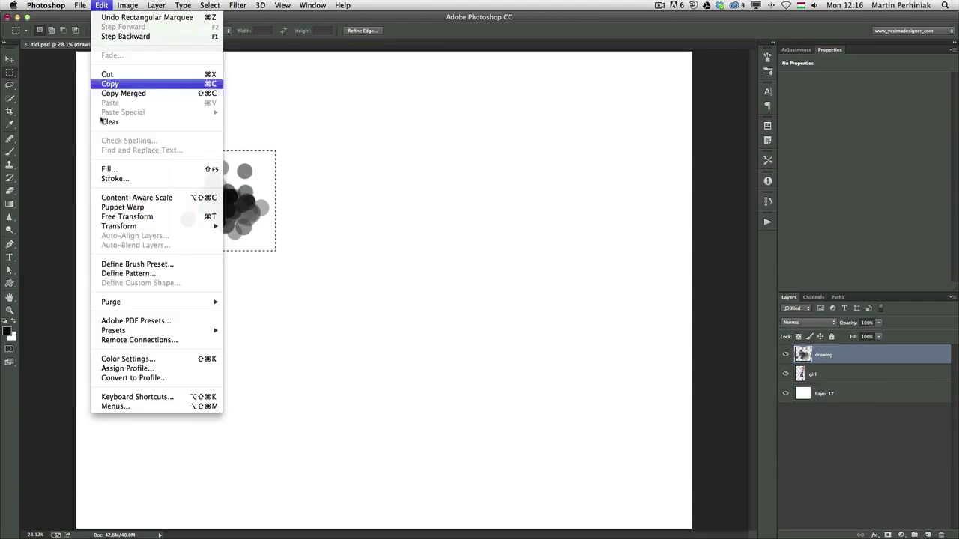
click(144, 265)
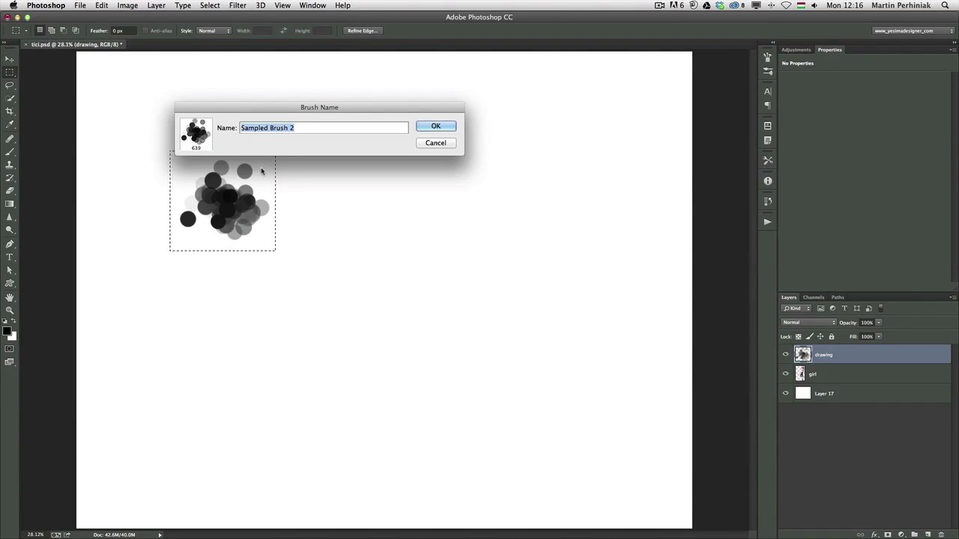
text(test)
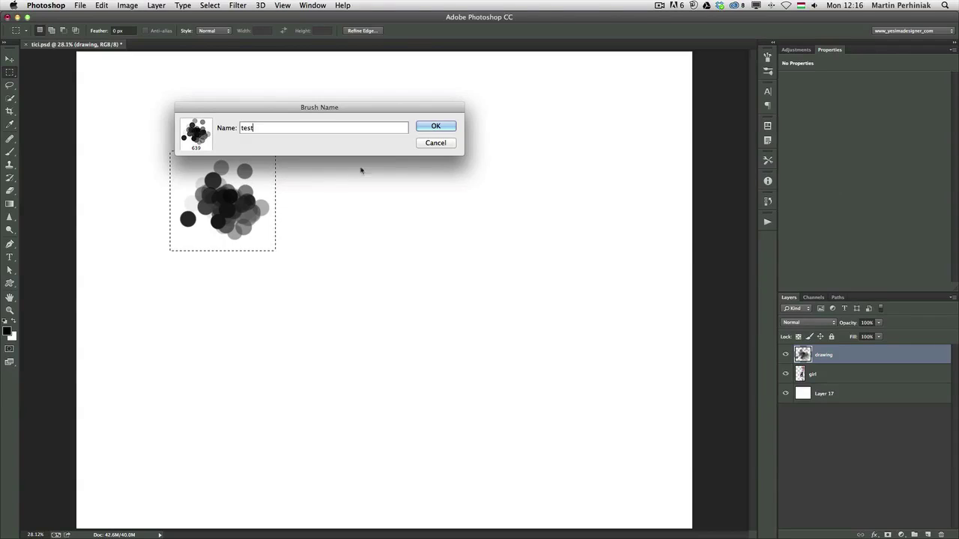
click(439, 126)
key(super+d)
Step: Choose the new 639 px dot-cluster brush tip, stamp it three times beside the original cluster, and paint a continuous stroke over them
key(b)
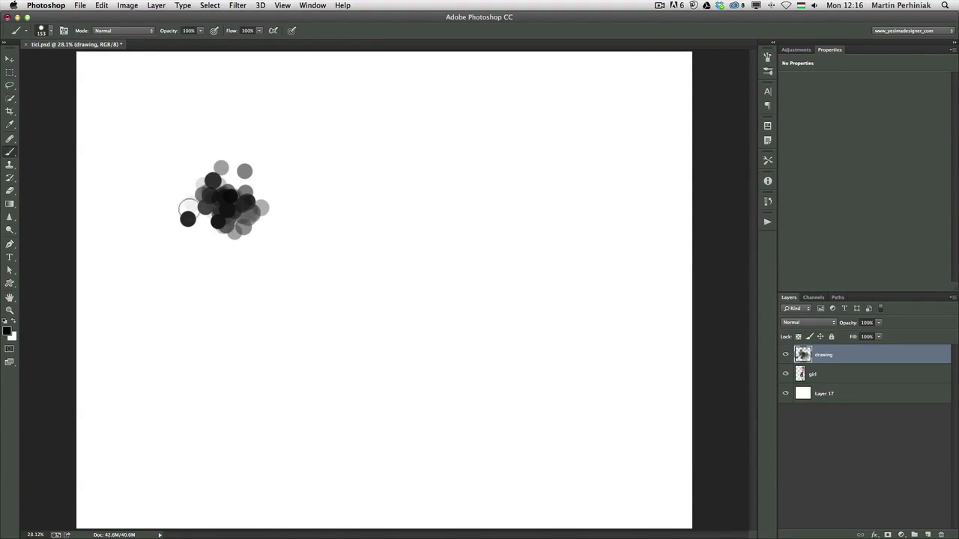
click(53, 31)
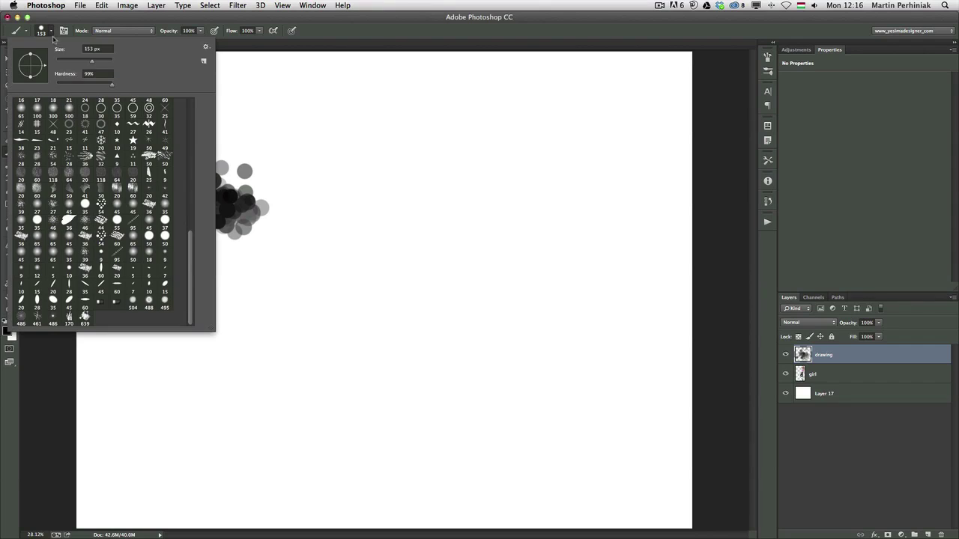
click(85, 321)
click(326, 41)
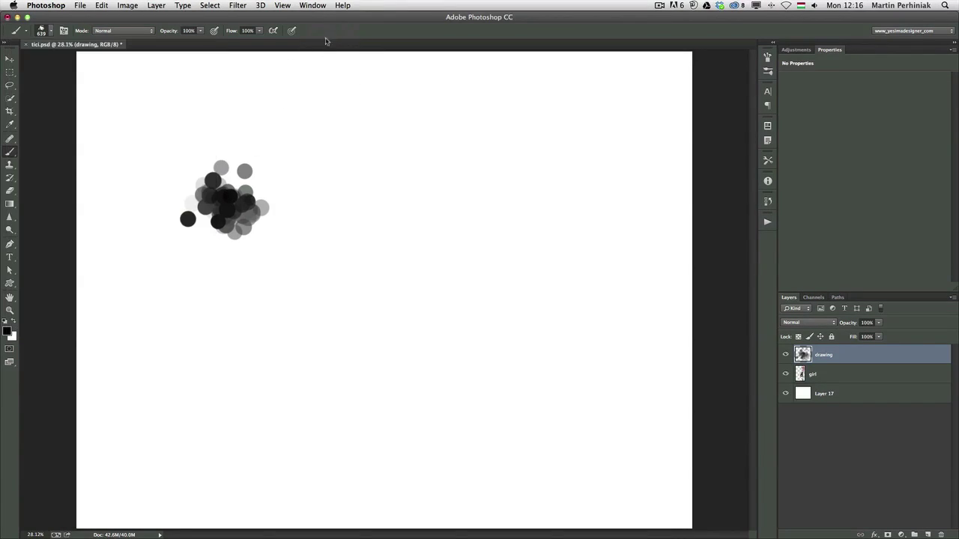
click(350, 184)
click(431, 178)
click(376, 240)
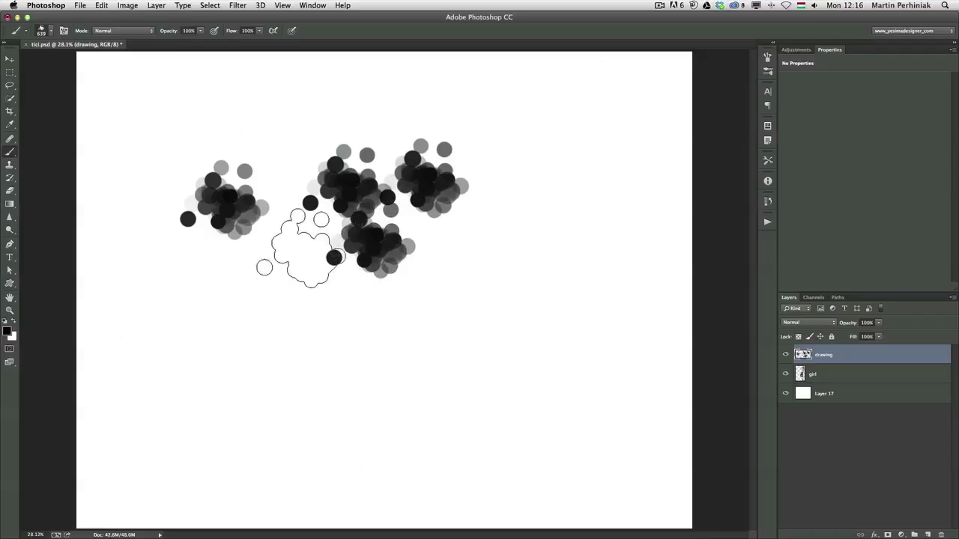
mouse_move(303, 249)
mouse_down()
mouse_move(387, 200)
mouse_move(383, 266)
mouse_move(271, 235)
mouse_move(335, 225)
mouse_move(239, 267)
mouse_move(240, 315)
mouse_up()
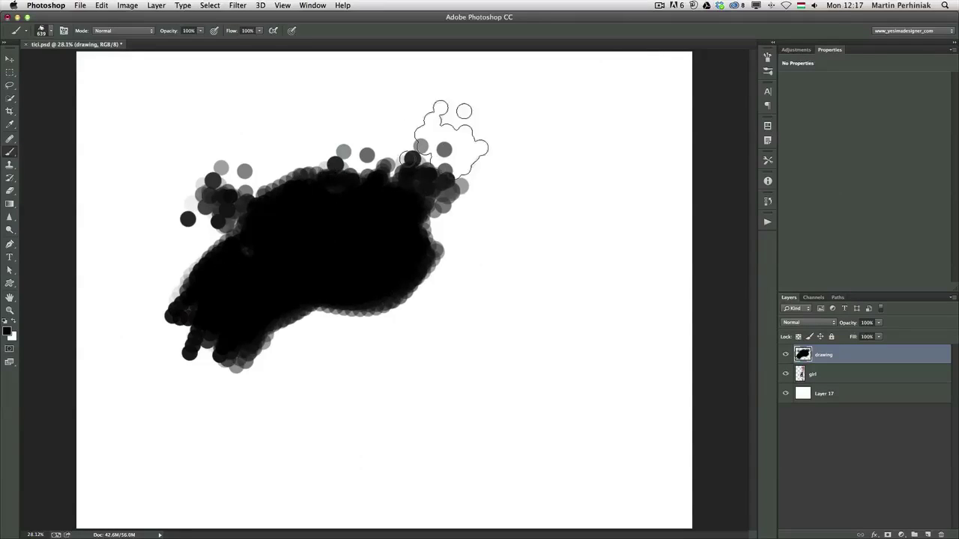
click(767, 57)
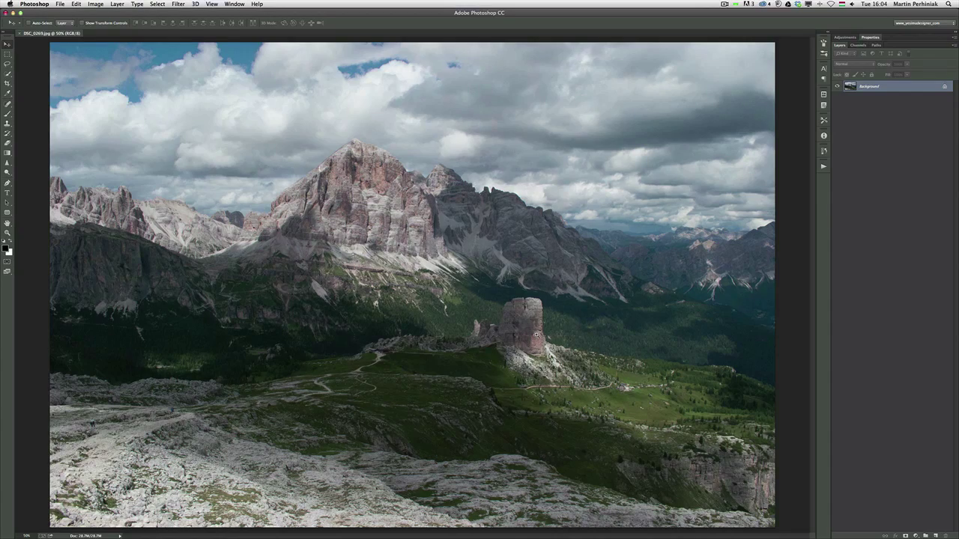
Step: Apply a Shadows/Highlights adjustment to the mountain photo with Shadows at 38% and Highlights at 52%
scroll(536, 335, up, 5)
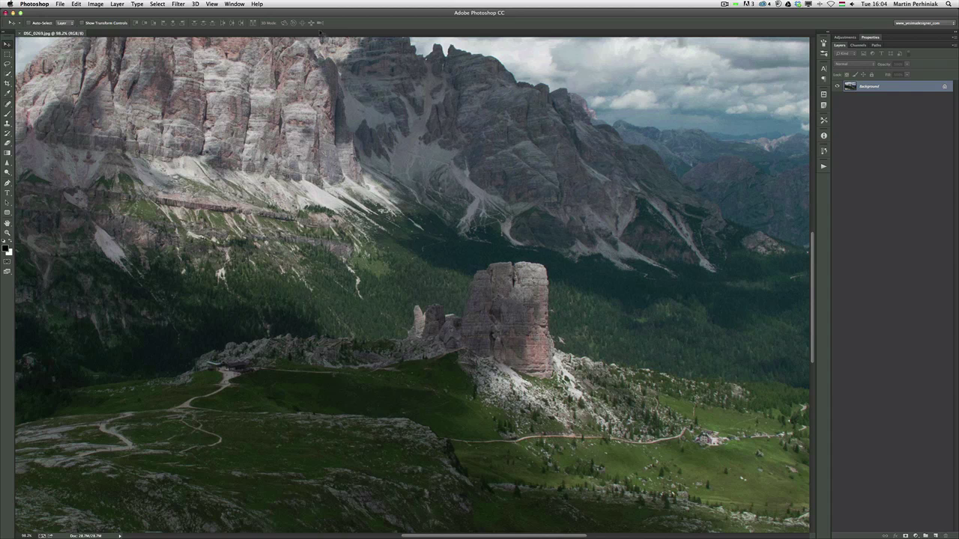
click(101, 4)
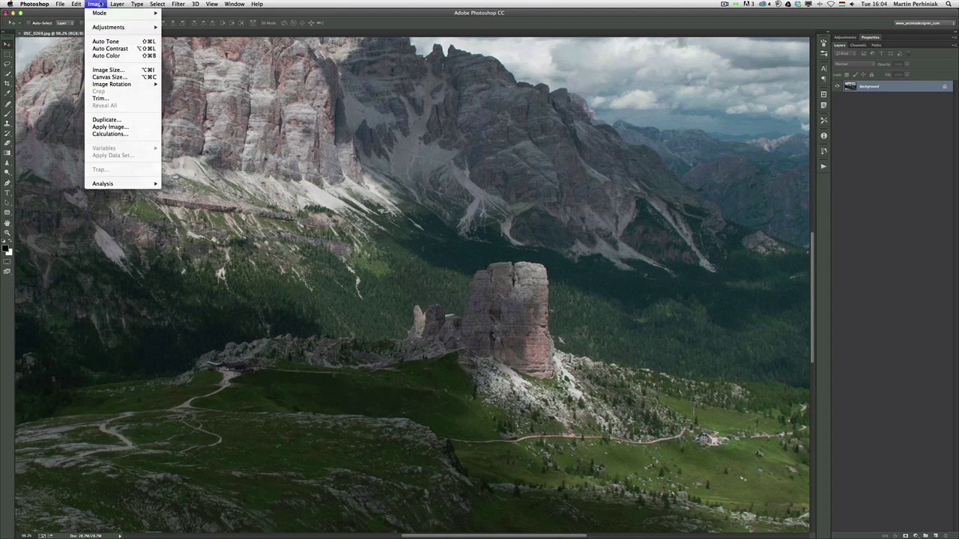
mouse_move(109, 28)
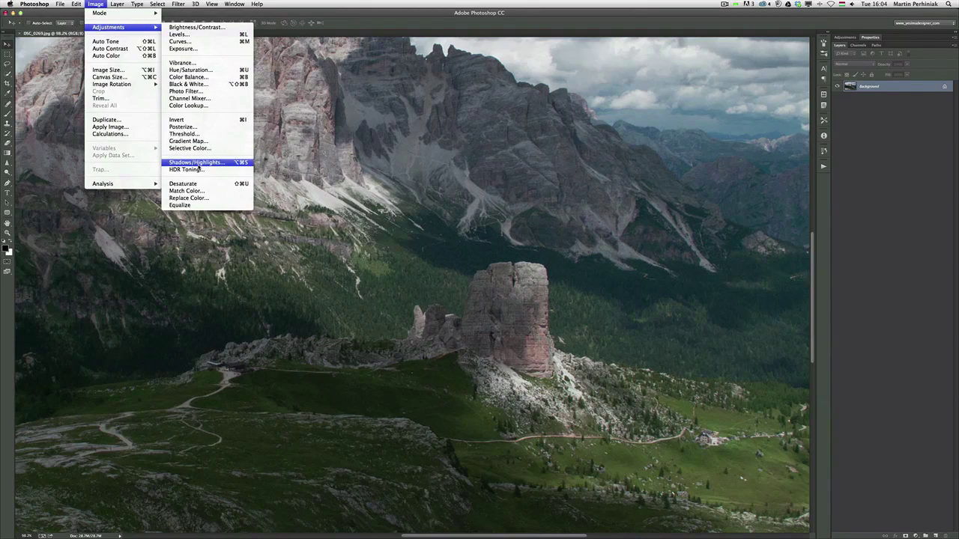
click(197, 163)
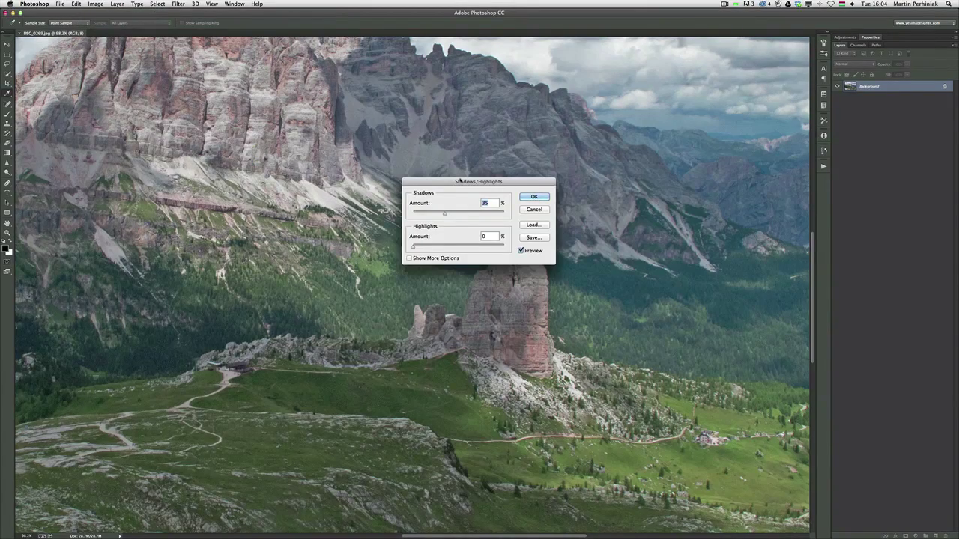
drag(460, 178, 613, 188)
drag(596, 222, 612, 252)
click(592, 252)
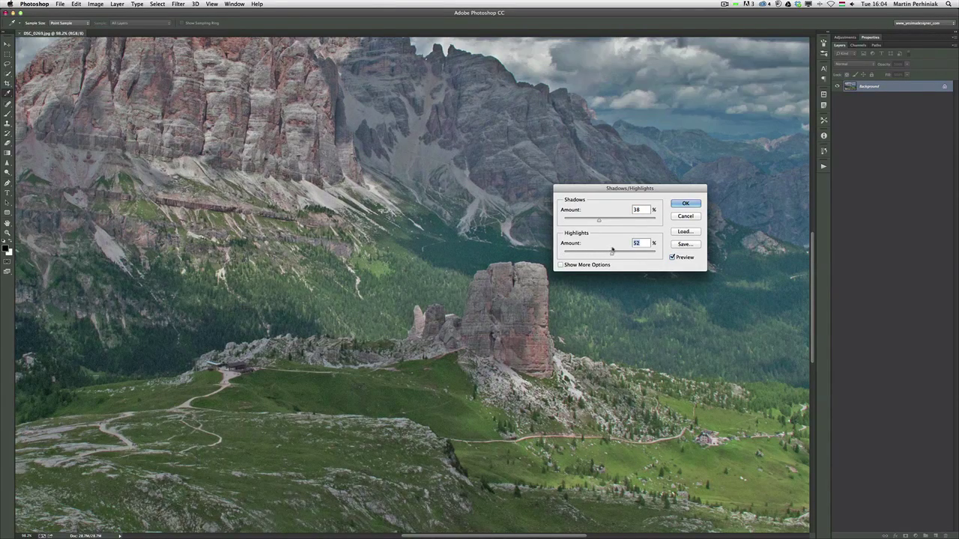
click(692, 204)
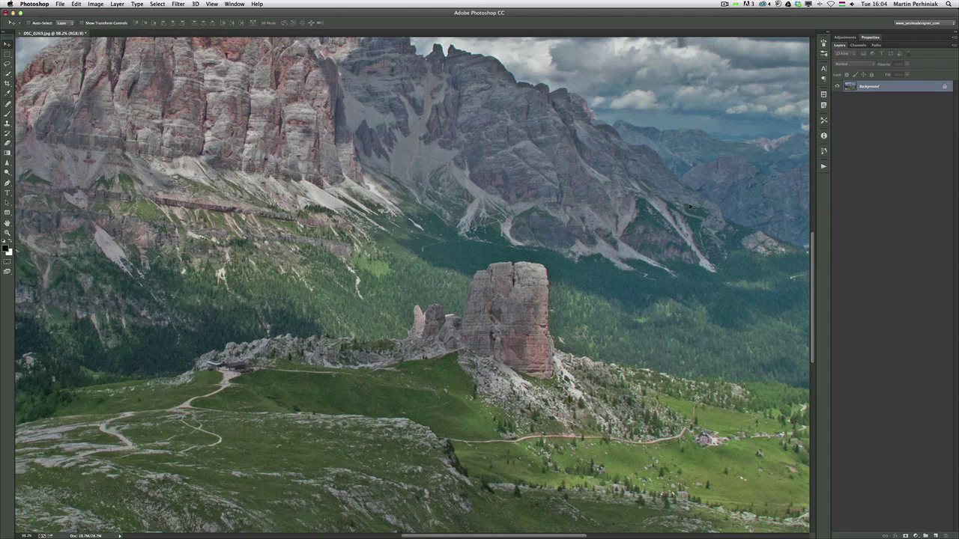
Step: Select the rock tower with the Quick Selection tool and copy it onto its own layer
key(w)
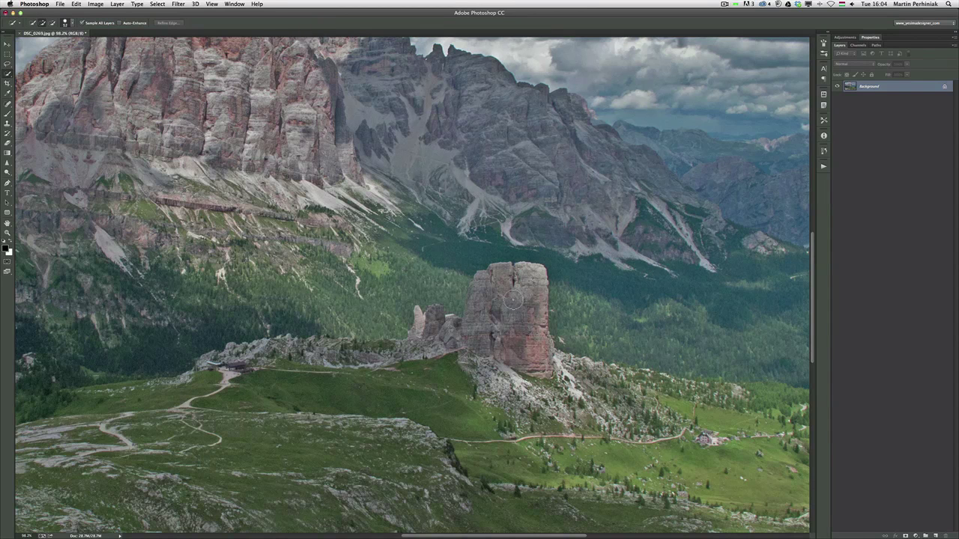
mouse_move(492, 295)
mouse_down()
mouse_move(487, 337)
mouse_move(446, 329)
mouse_move(454, 292)
mouse_move(480, 295)
mouse_up()
key(ctrl+j)
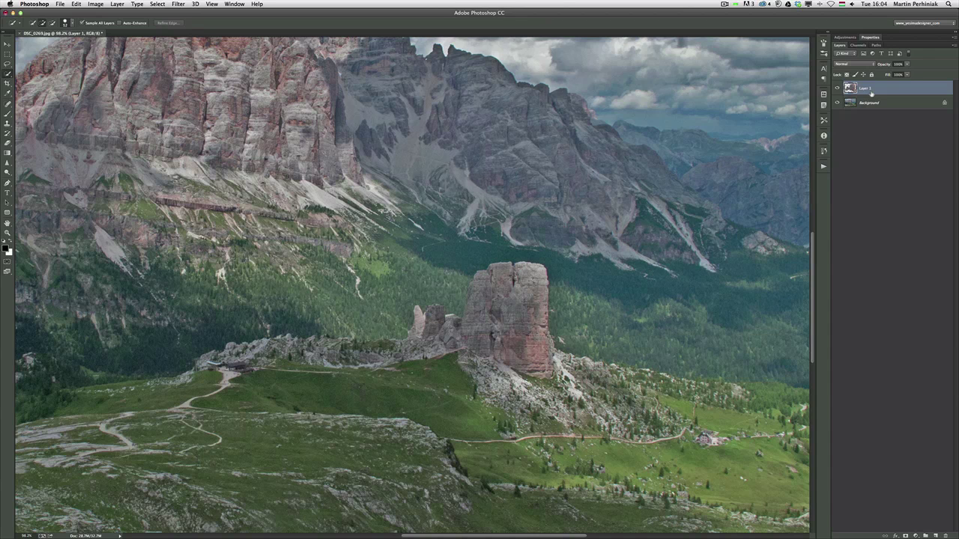
Step: Apply Levels to the rock tower layer with the black input level at 39 and the white input level at 202
key(ctrl+l)
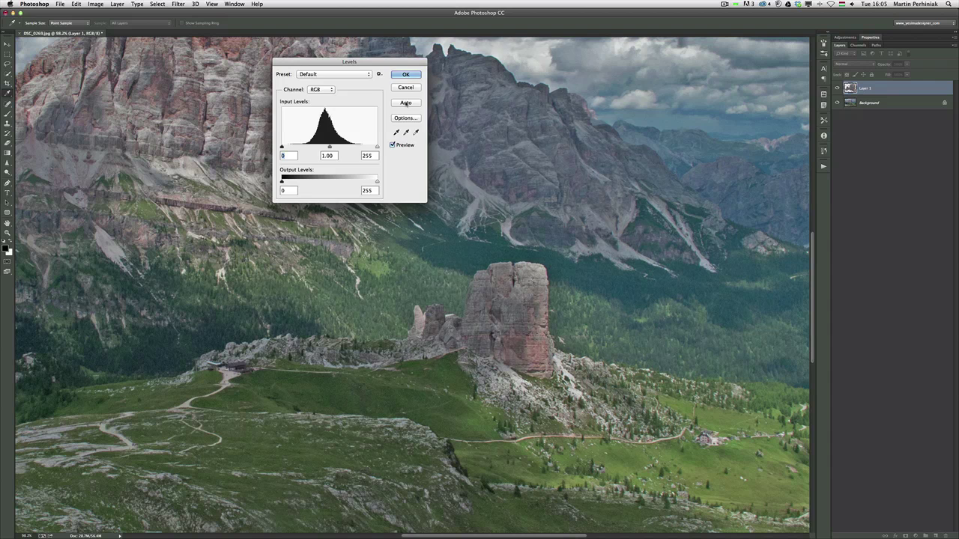
drag(376, 148, 357, 148)
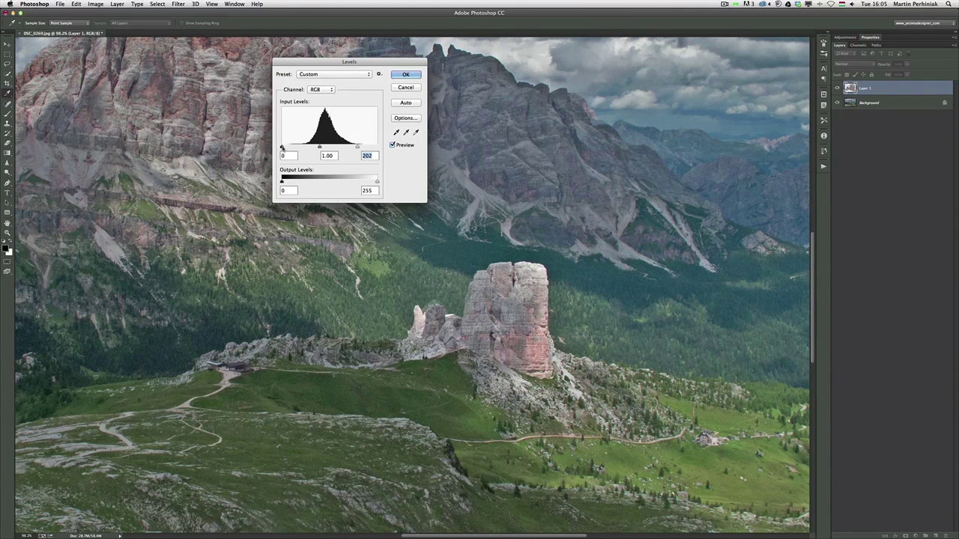
drag(283, 147, 296, 149)
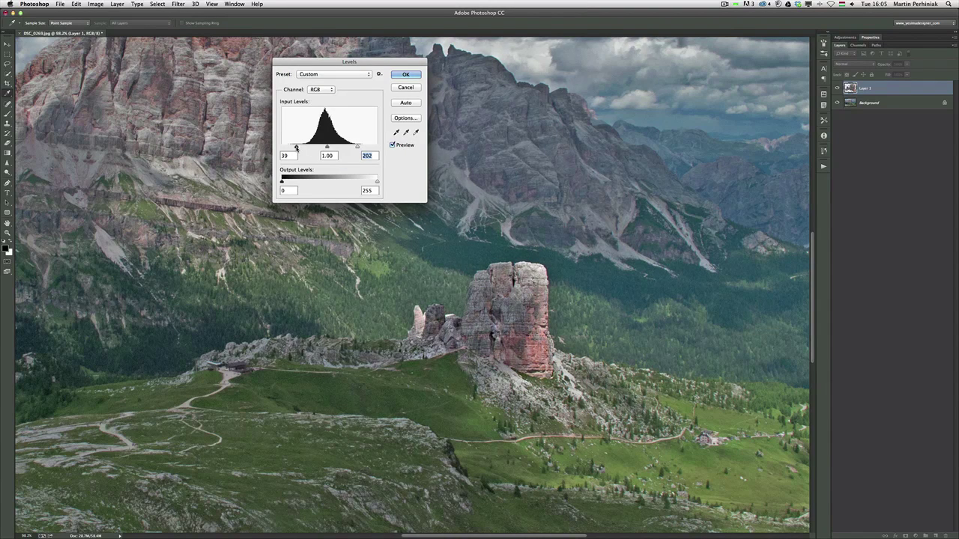
click(296, 148)
click(405, 74)
key(w)
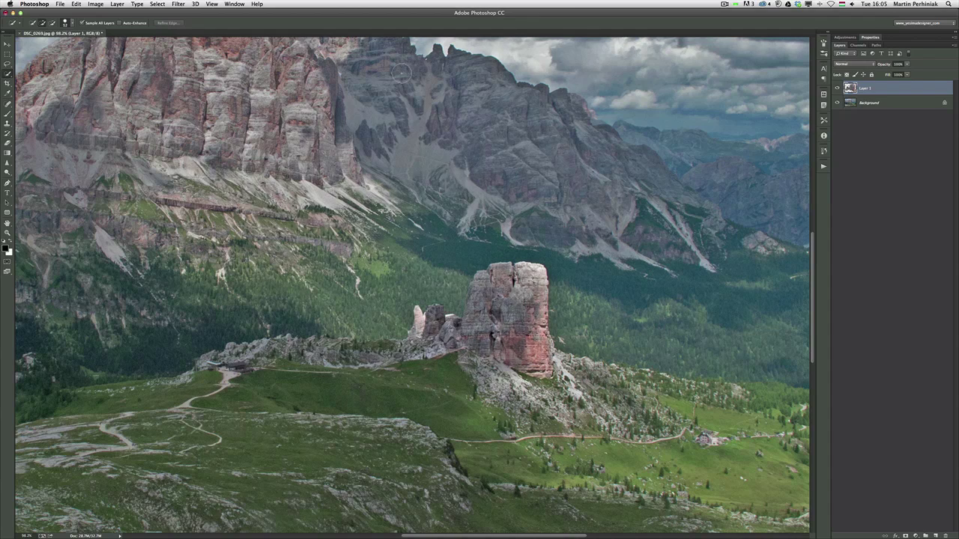
Step: Step back to before the rock tower layer copy, redo the edits, and compare the Background layer alone with the full image
key(ctrl+alt+z)
key(ctrl+alt+z)
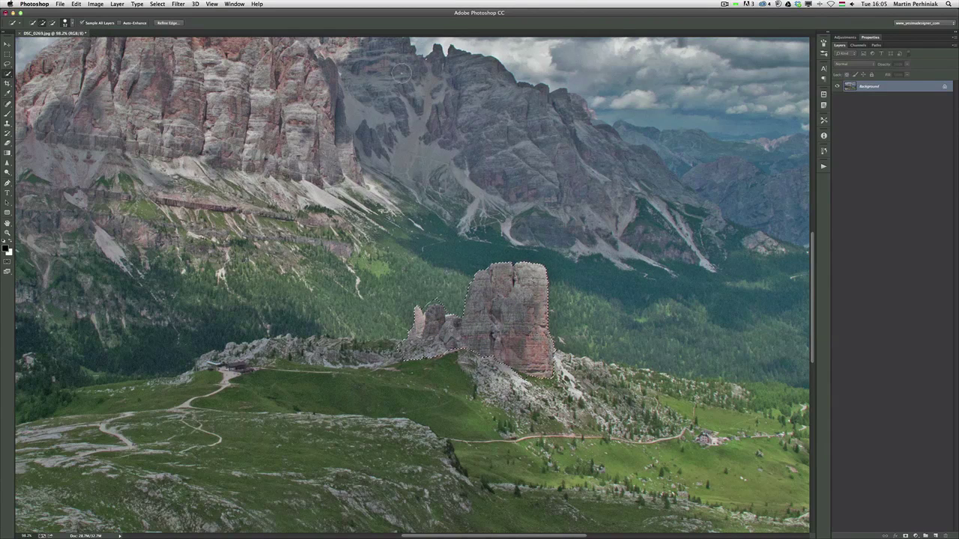
key(ctrl+shift+z)
key(ctrl+shift+z)
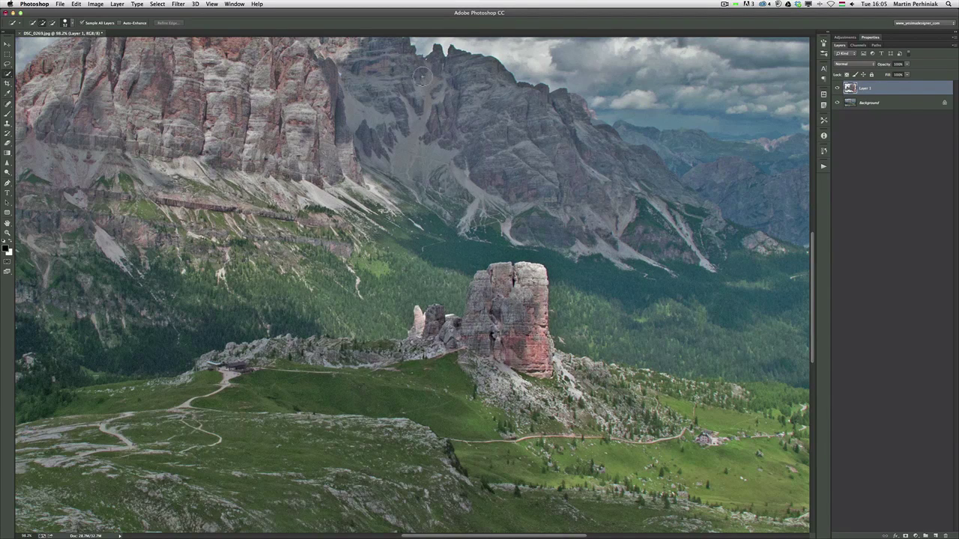
alt+click(837, 103)
alt+click(837, 103)
Step: Revert the photo to its last saved version and undo the revert
click(57, 5)
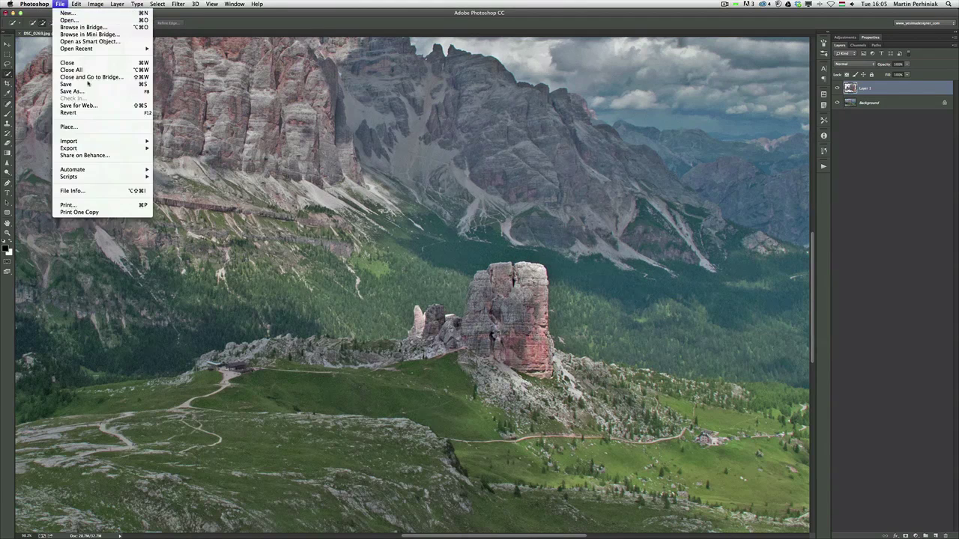
click(90, 111)
key(super+z)
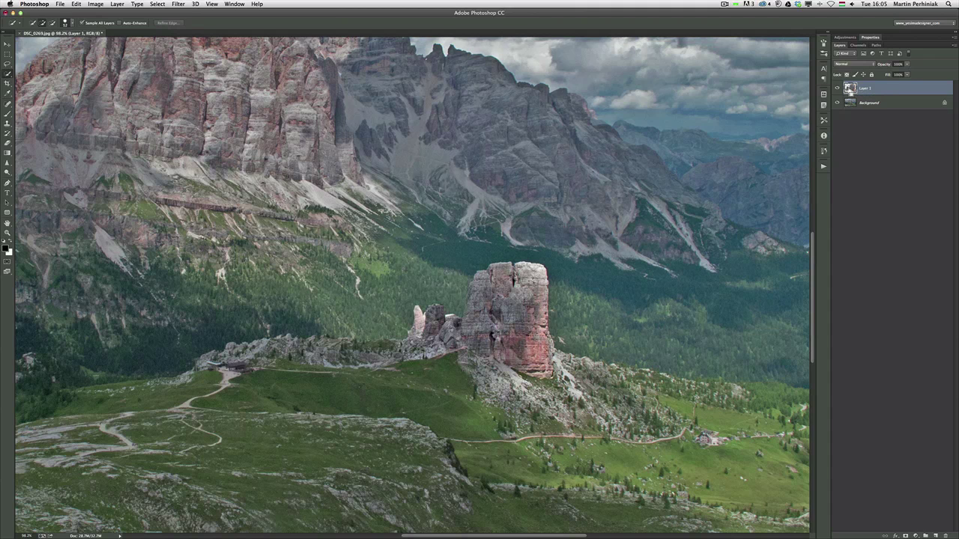
Step: Load the rock tower layer's outline as a selection and display it as a Quick Mask overlay
super+click(849, 89)
scroll(431, 316, up, 5)
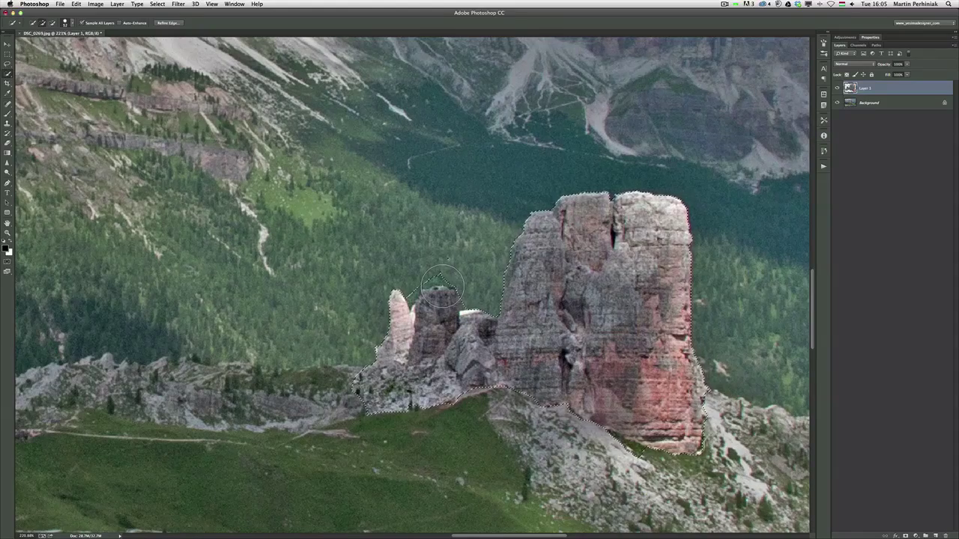
key(q)
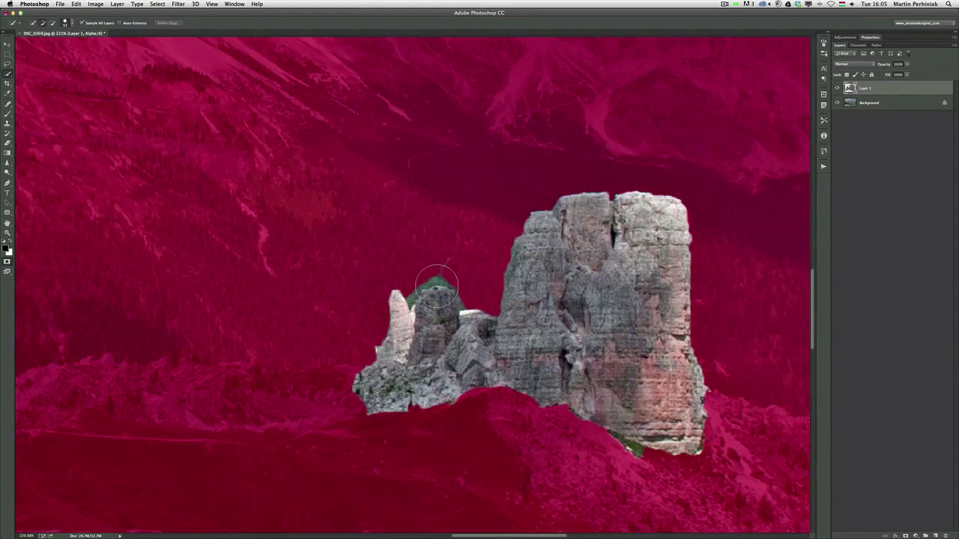
Step: Mask out the green leftovers behind the small peak and under the tower's base with a small round brush, and exit Quick Mask
key(b)
click(30, 22)
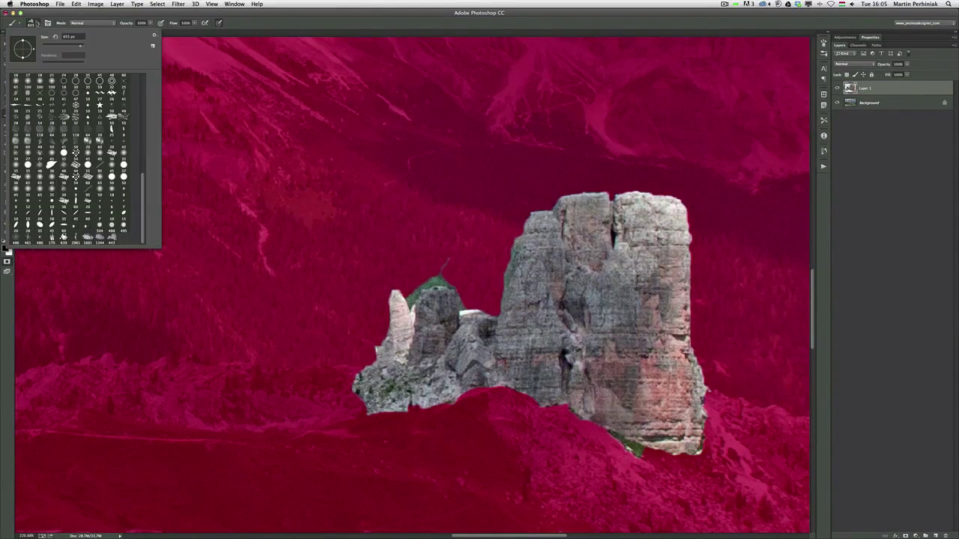
click(254, 19)
drag(518, 326, 263, 325)
drag(449, 320, 444, 320)
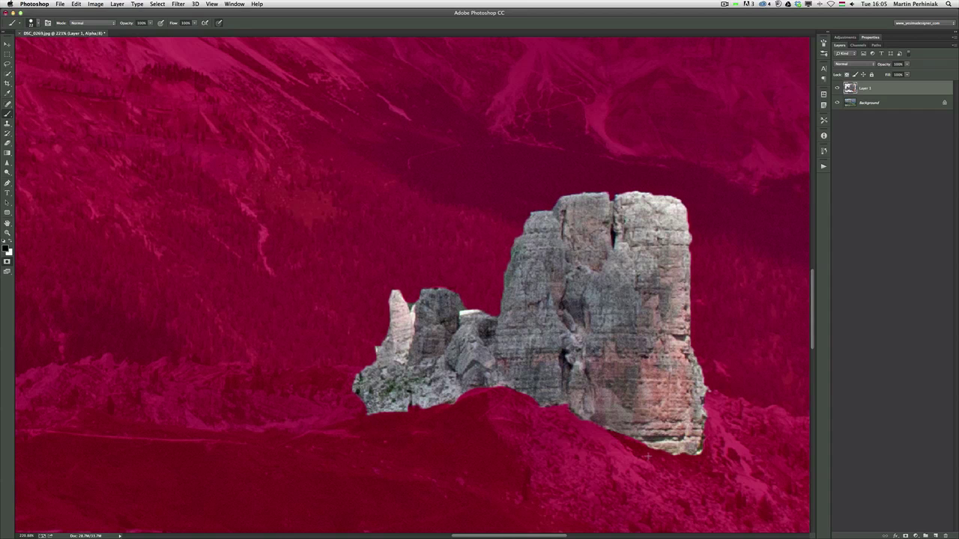
drag(408, 303, 408, 303)
key(q)
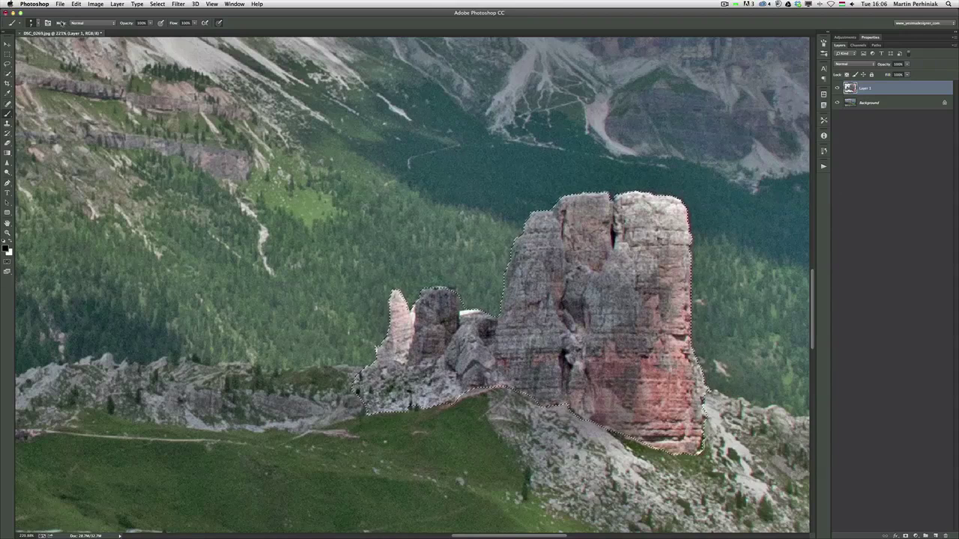
Step: Define a brush preset from the selected rock tower and name it "rock brush"
click(76, 4)
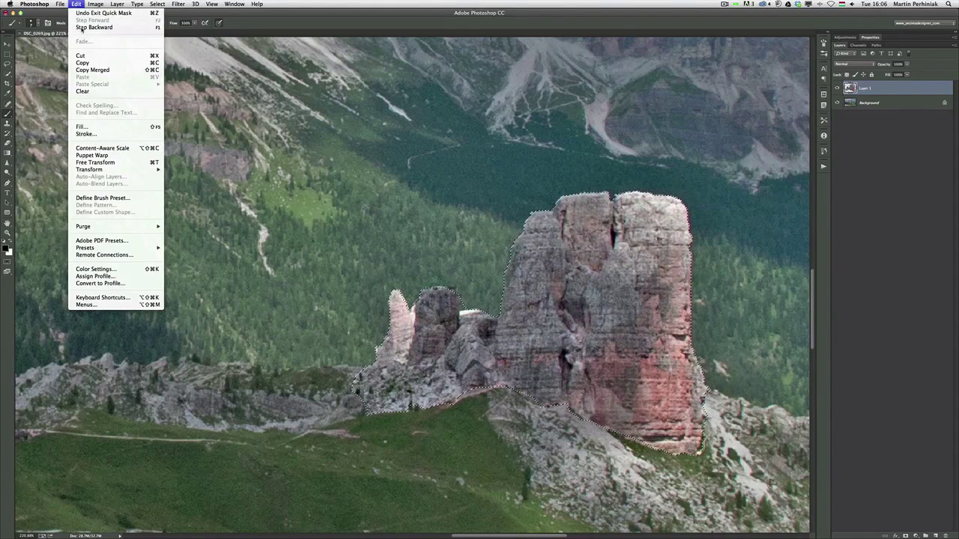
click(132, 198)
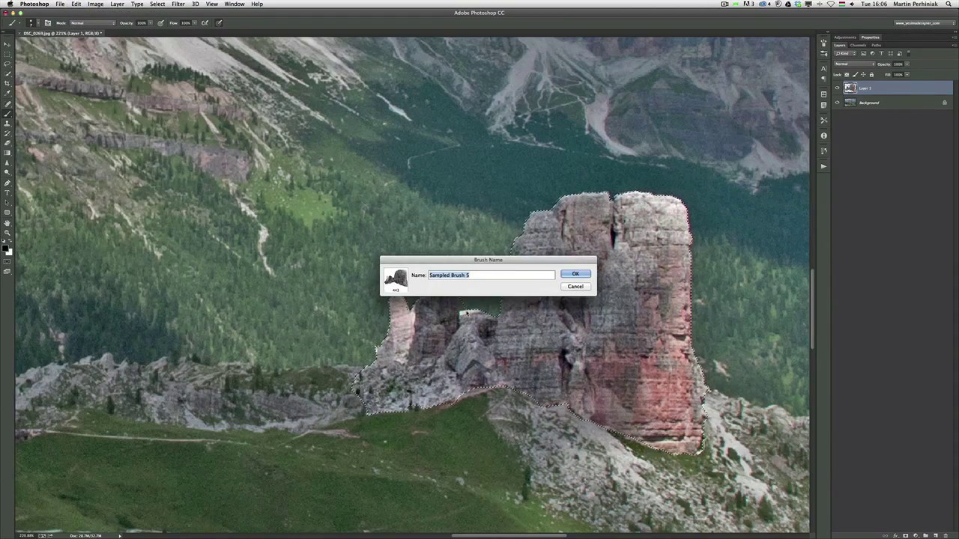
text(Rock Brush)
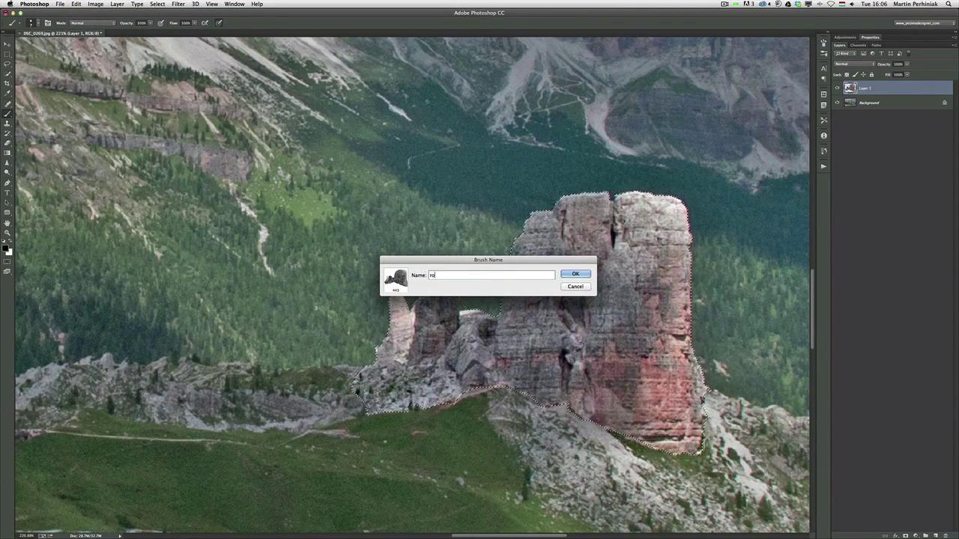
key(Return)
Step: Deselect the rock tower, fit the photo in view and add a new layer filled with white
key(ctrl+d)
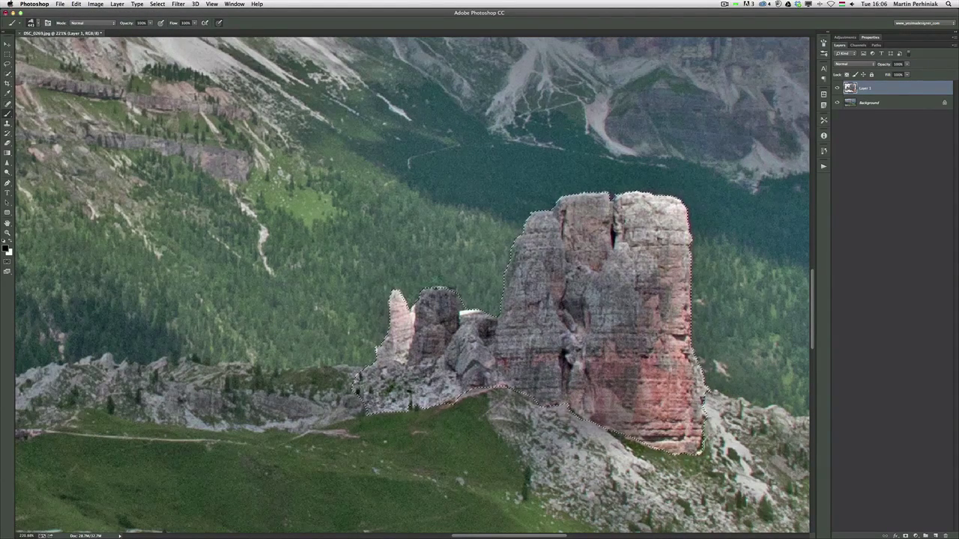
key(ctrl+0)
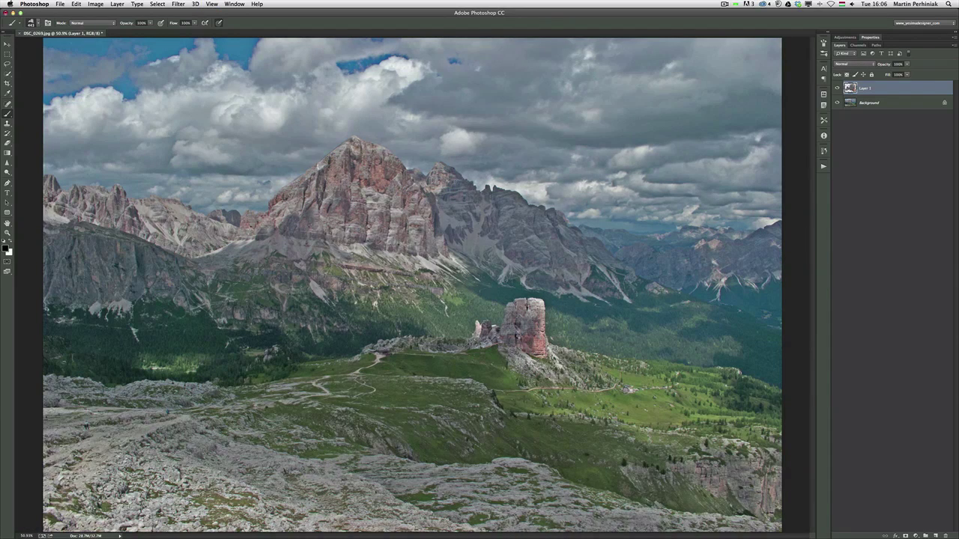
click(935, 534)
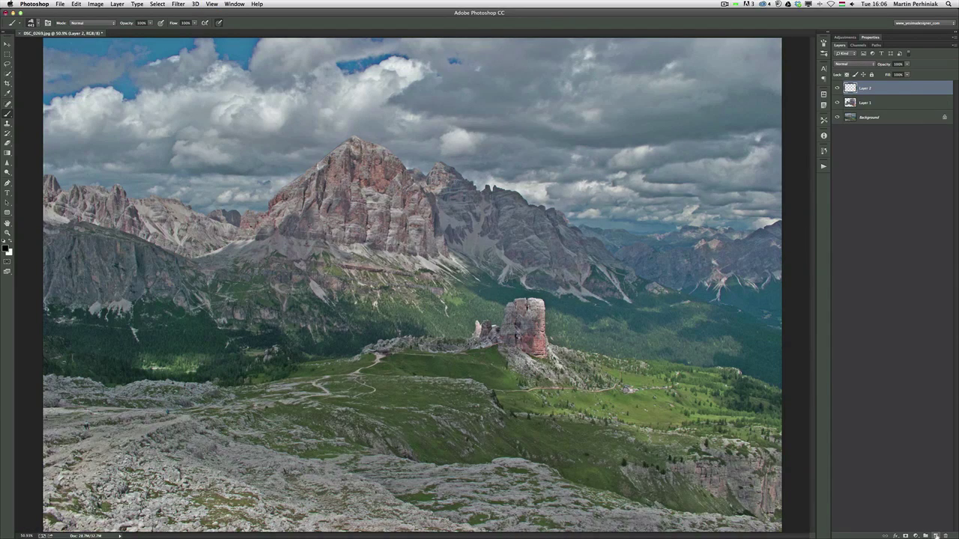
key(ctrl+BackSpace)
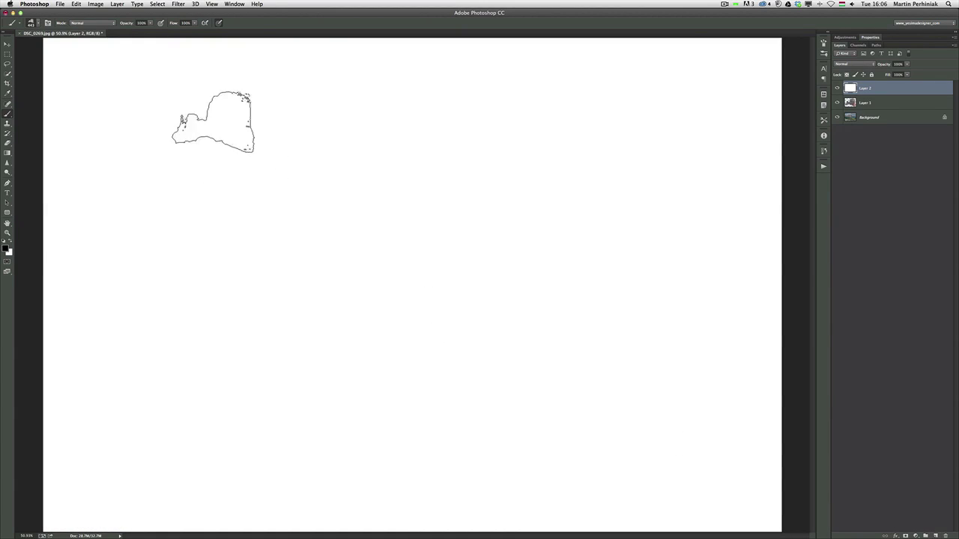
Step: Stamp the rock brush in several places on the white layer at different sizes
click(274, 182)
drag(349, 208, 397, 204)
click(424, 203)
drag(357, 300, 334, 299)
click(333, 272)
click(395, 281)
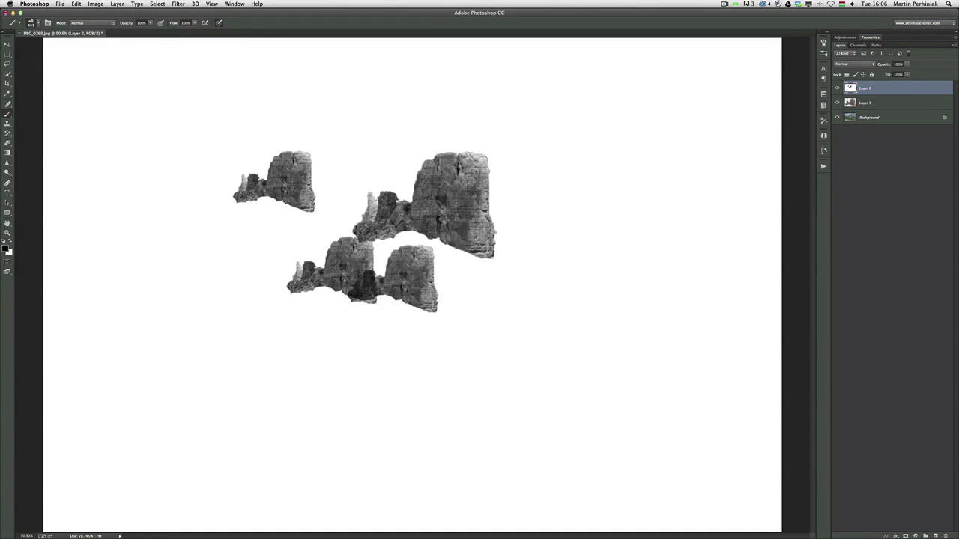
Step: Undo all the test rock stamps on the white layer
key(super+alt+z)
key(super+alt+z)
key(super+alt+z)
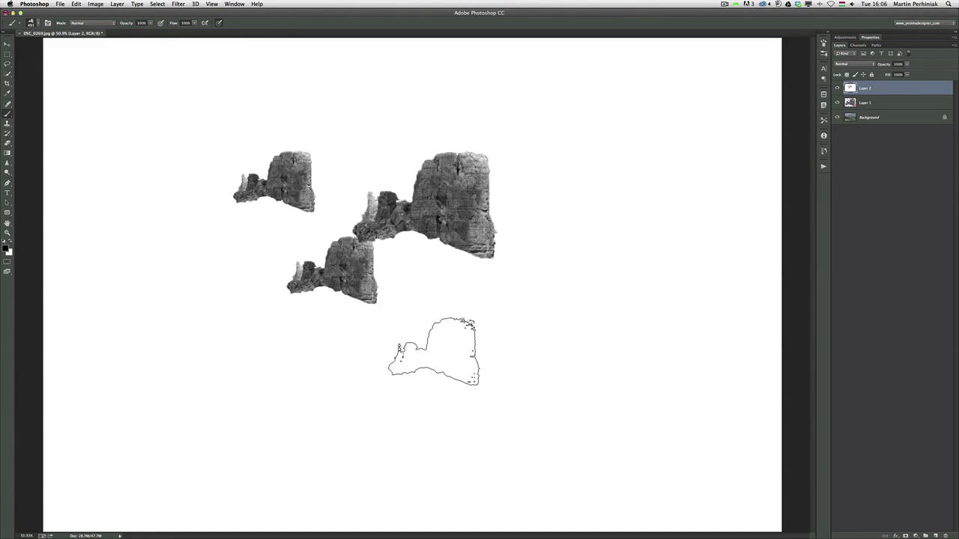
key(super+alt+z)
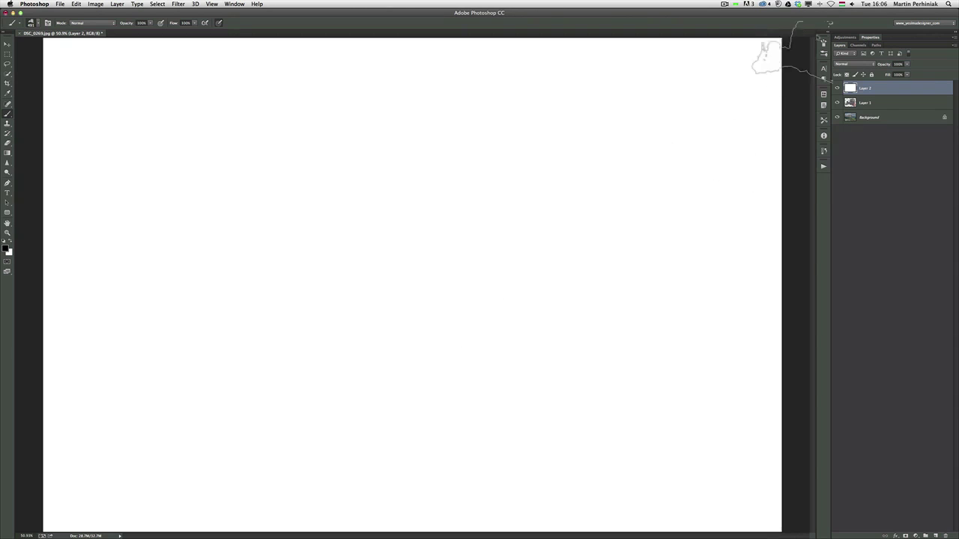
Step: Set the brush's Shape Dynamics to 51% size jitter and 29% angle jitter, with Flip X Jitter and Flip Y Jitter enabled
click(823, 43)
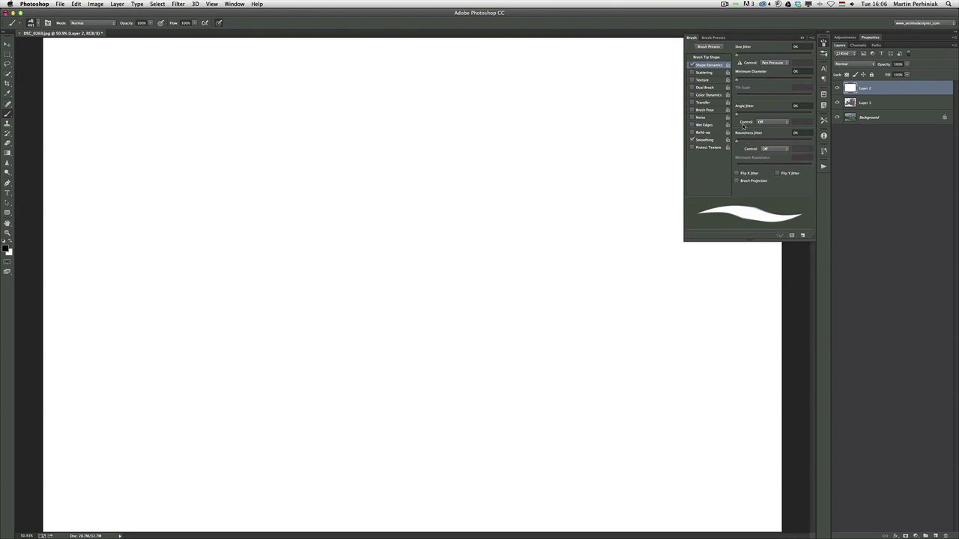
drag(752, 114, 755, 114)
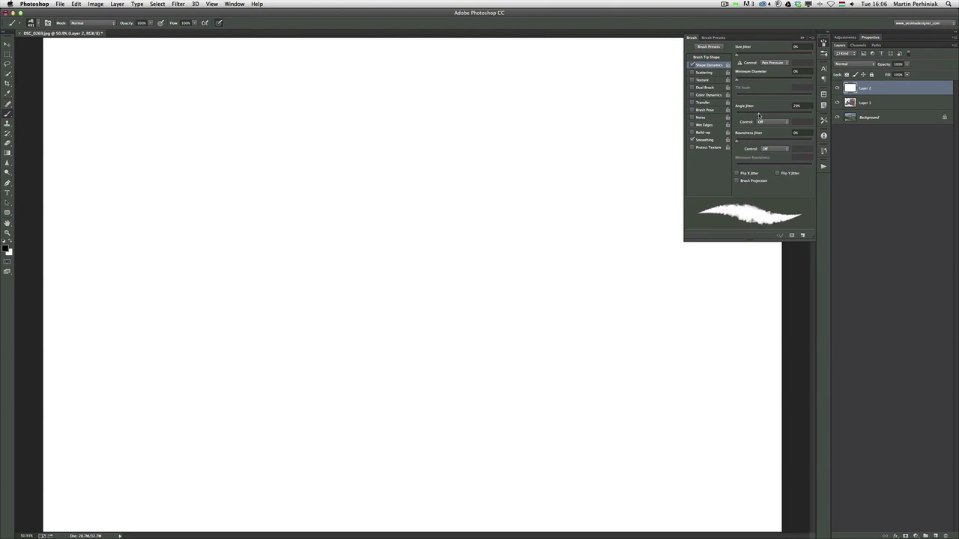
drag(750, 55, 775, 54)
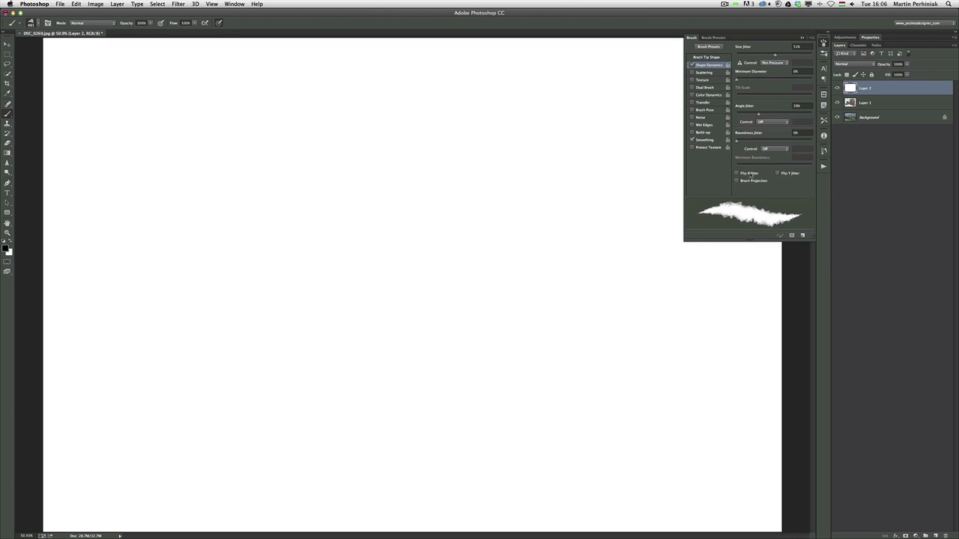
click(753, 174)
click(778, 173)
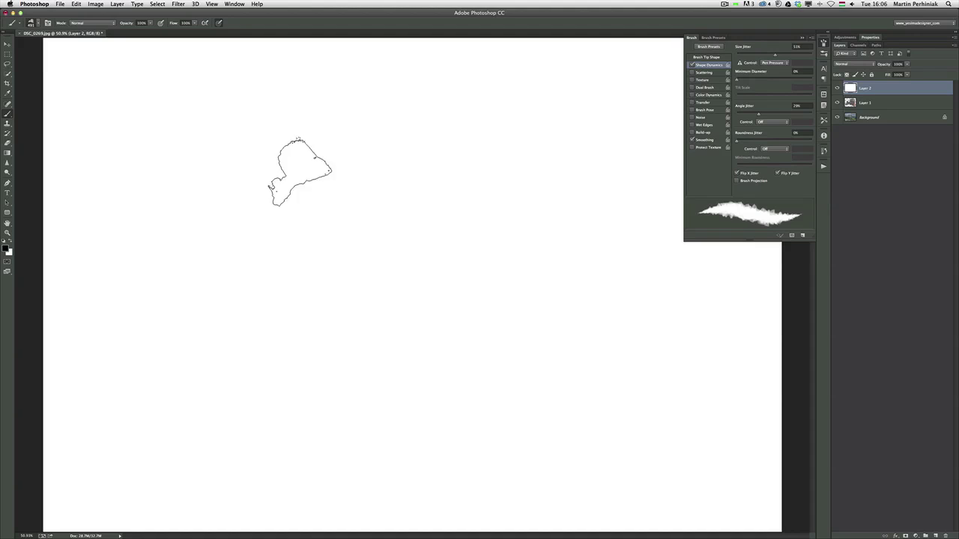
Step: Test the jittered rock brush with scattered stamps and one dense continuous stroke, undoing both tests
mouse_move(295, 173)
mouse_down()
mouse_move(348, 184)
mouse_move(296, 205)
mouse_move(382, 213)
mouse_move(403, 202)
mouse_move(389, 169)
mouse_move(334, 117)
mouse_move(266, 159)
mouse_up()
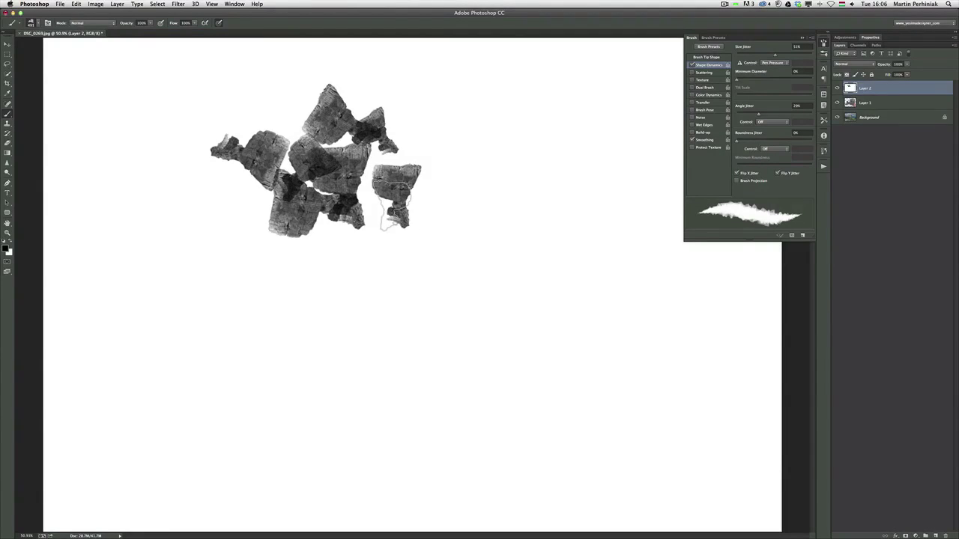
key(super+alt+z)
key(super+alt+z)
key(super+alt+z)
key(super+alt+z)
key(super+alt+z)
key(super+alt+z)
key(super+alt+z)
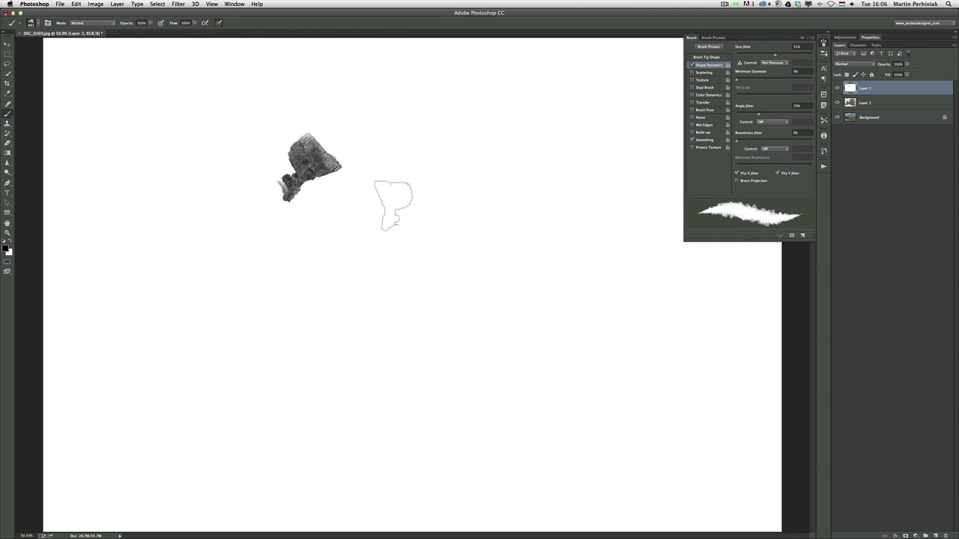
mouse_move(330, 184)
mouse_down()
mouse_move(389, 212)
mouse_move(431, 201)
mouse_move(374, 154)
mouse_move(303, 213)
mouse_move(383, 241)
mouse_move(435, 184)
mouse_move(464, 204)
mouse_up()
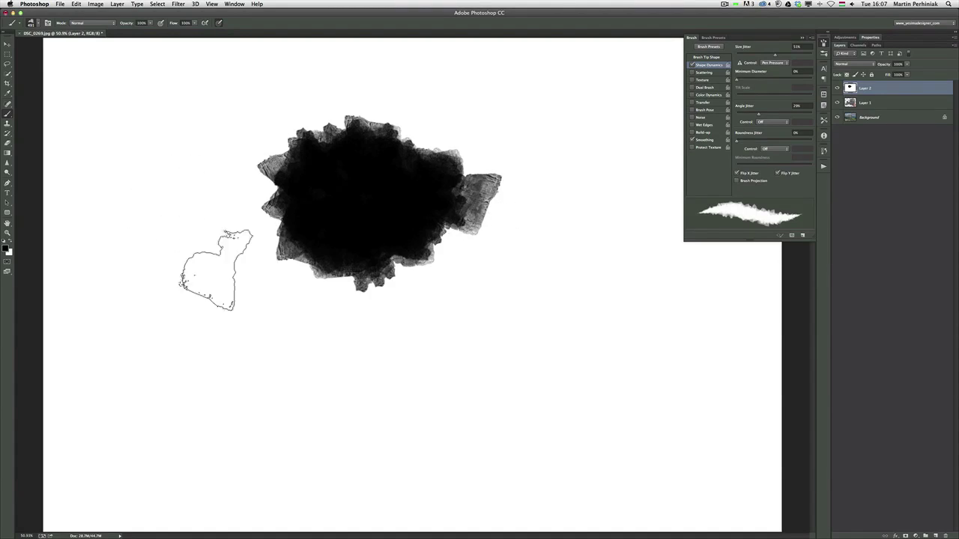
key(super+z)
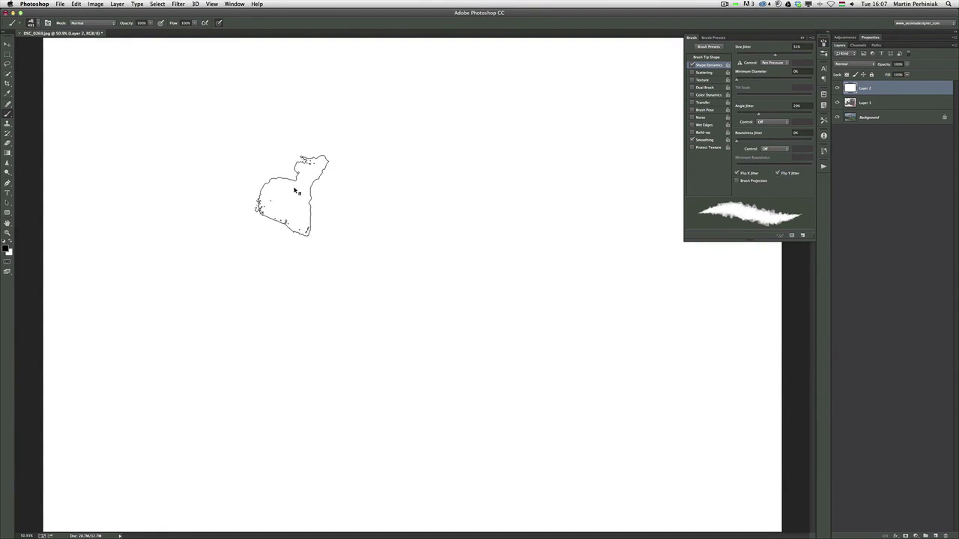
Step: Enlarge the rock brush and stamp overlapping rocks to start a cluster in the canvas's upper-left area, replacing one unsuitable stamp
drag(296, 189, 291, 210)
click(292, 213)
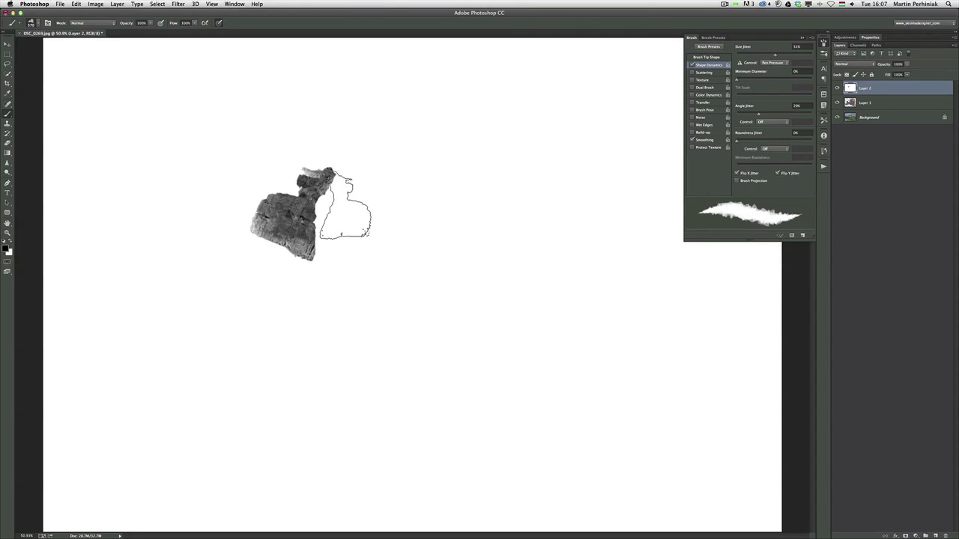
click(330, 243)
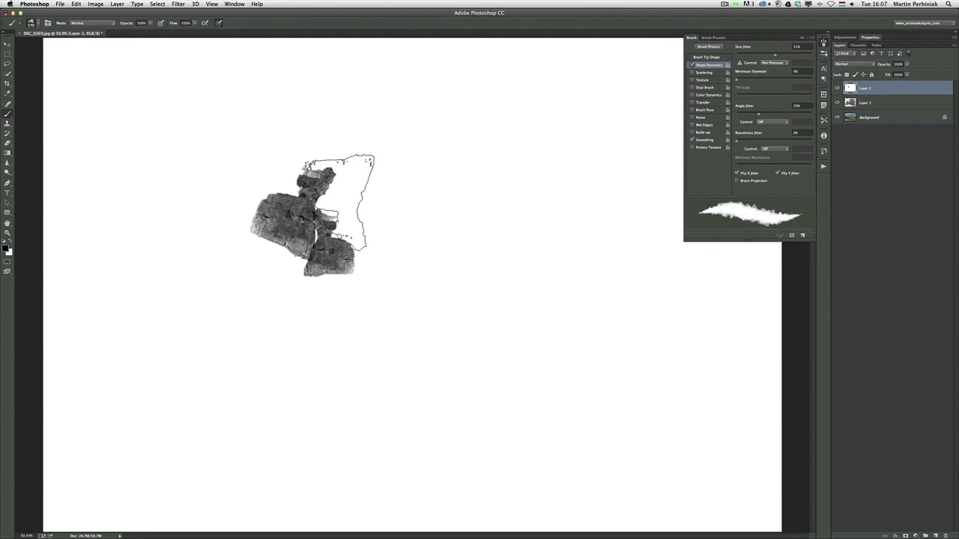
click(355, 222)
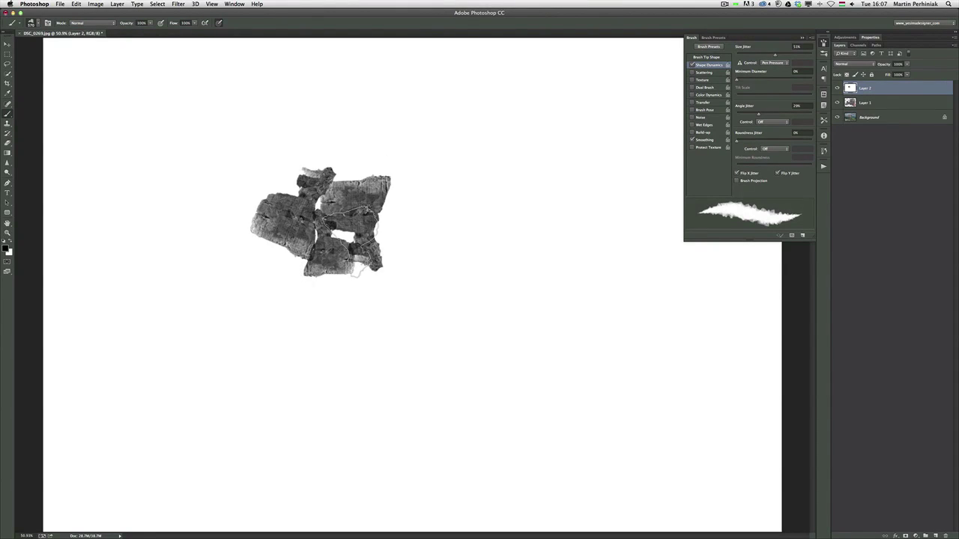
key(super+z)
click(346, 219)
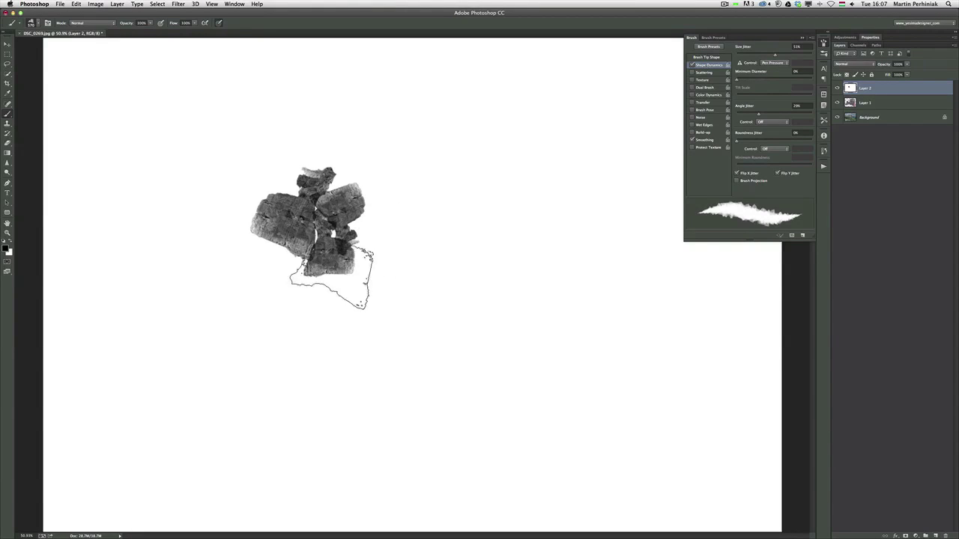
click(338, 171)
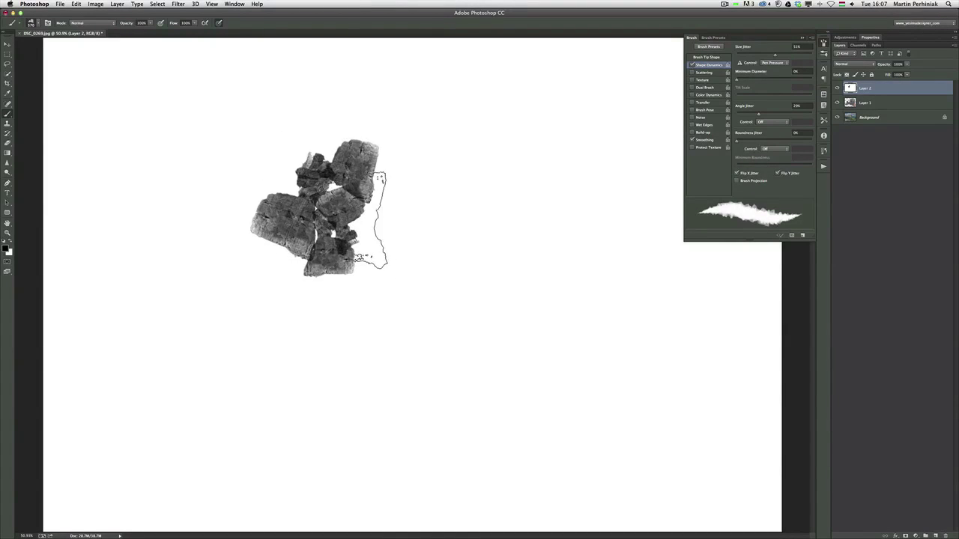
click(386, 244)
click(397, 178)
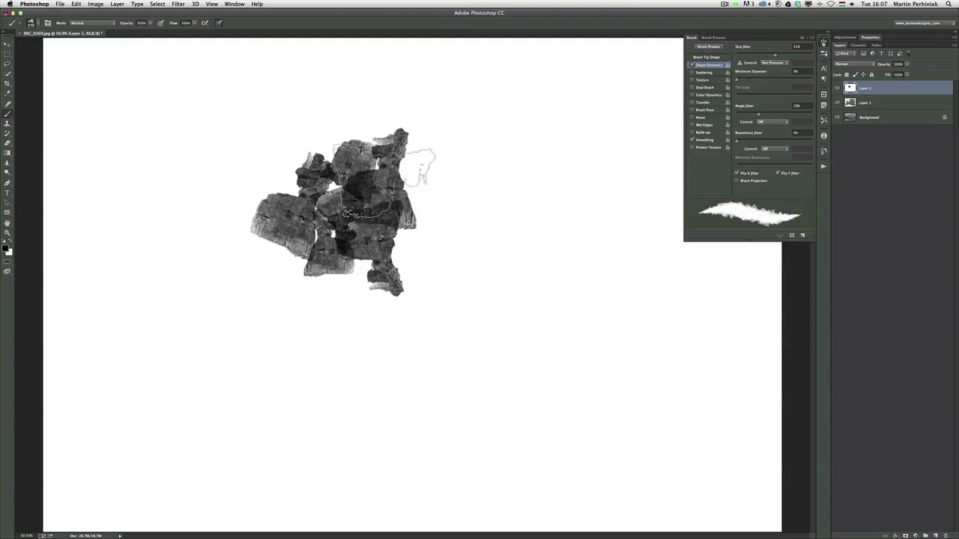
Step: Extend the rock cluster outward with stamps along its lower, left, upper and right edges, undoing any unsuitable stamp
click(330, 288)
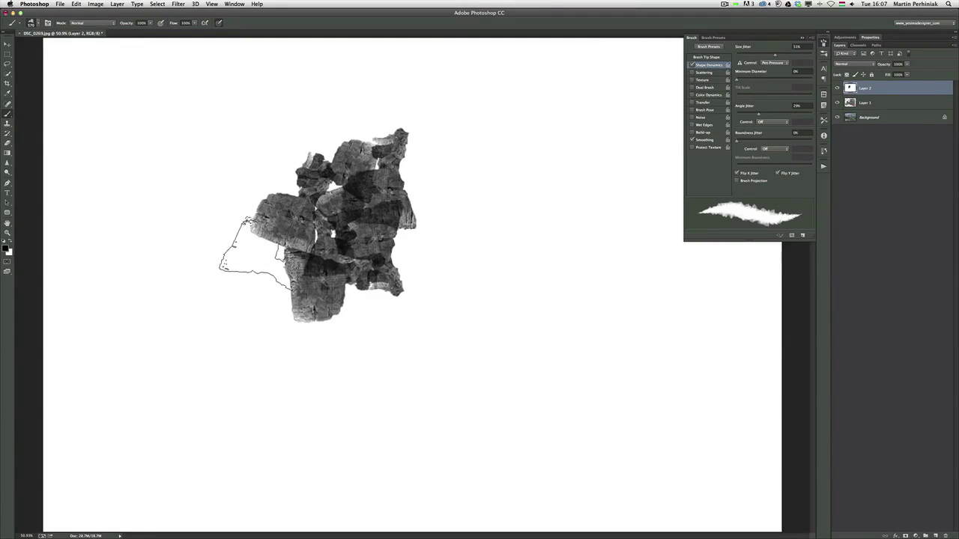
click(260, 266)
click(291, 163)
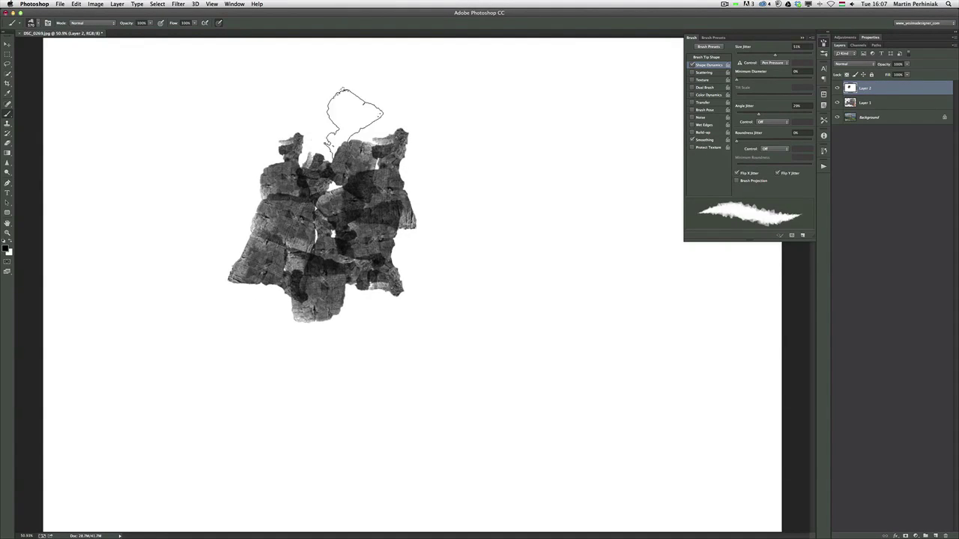
click(323, 133)
click(417, 171)
click(430, 247)
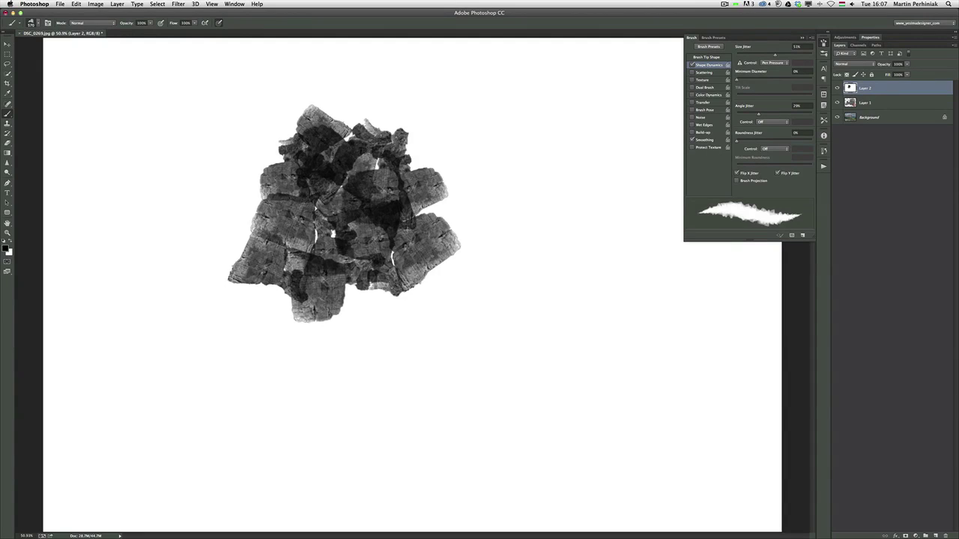
click(450, 194)
key(super+z)
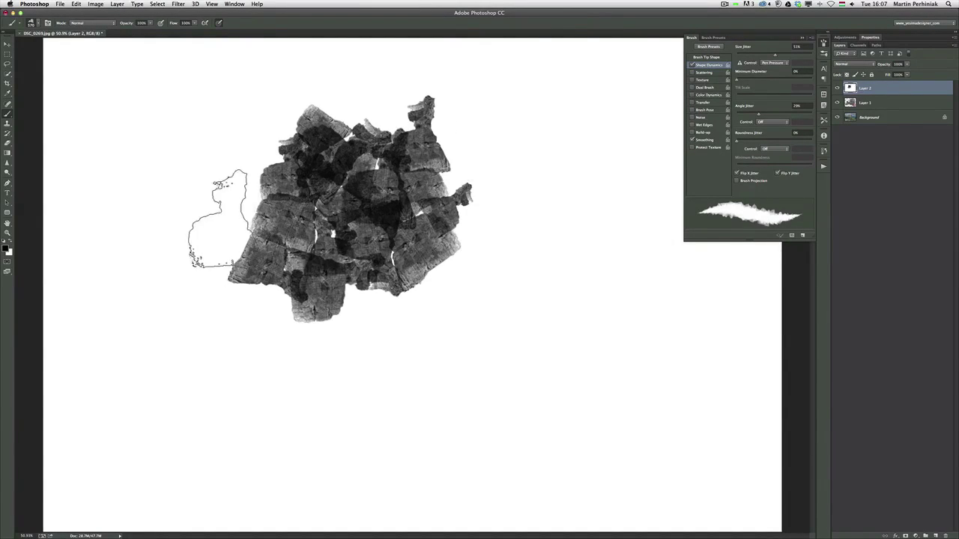
Step: Fill out the rock cluster's left, lower and upper edges with more stamps, replacing the one protruding above its top
click(242, 211)
click(371, 307)
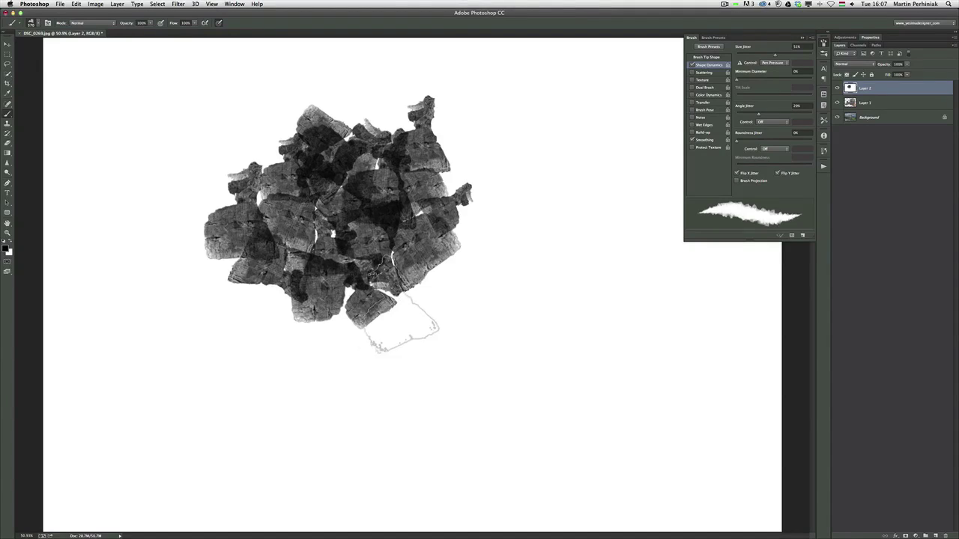
click(375, 88)
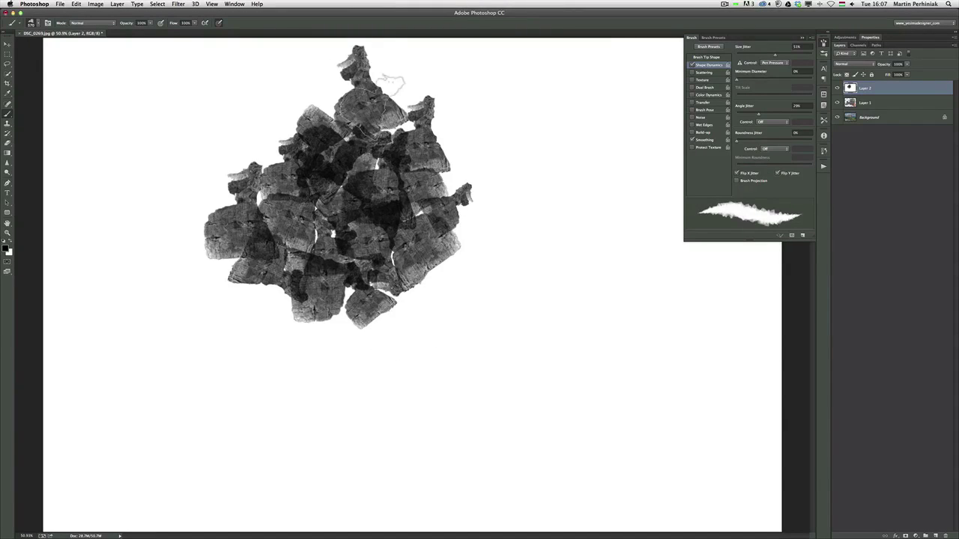
key(ctrl+z)
click(396, 116)
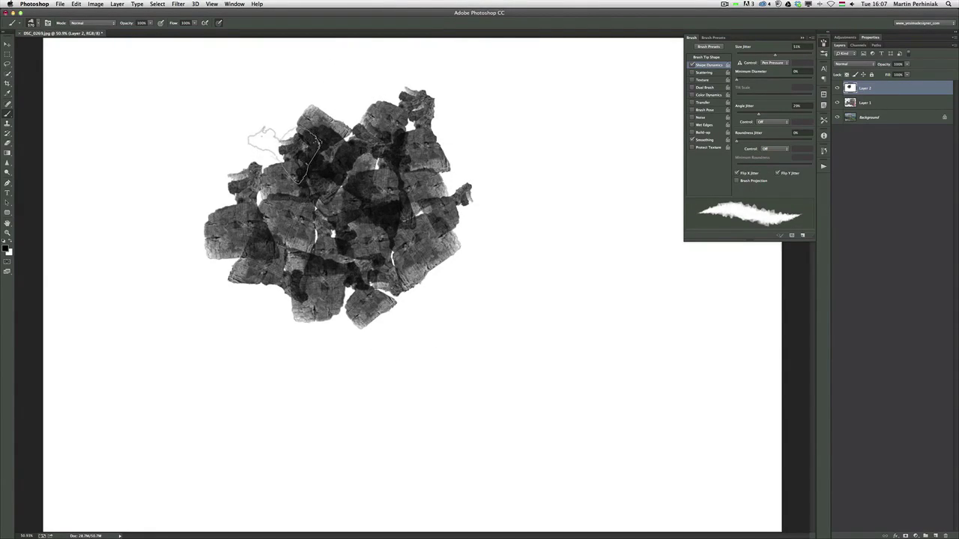
click(259, 156)
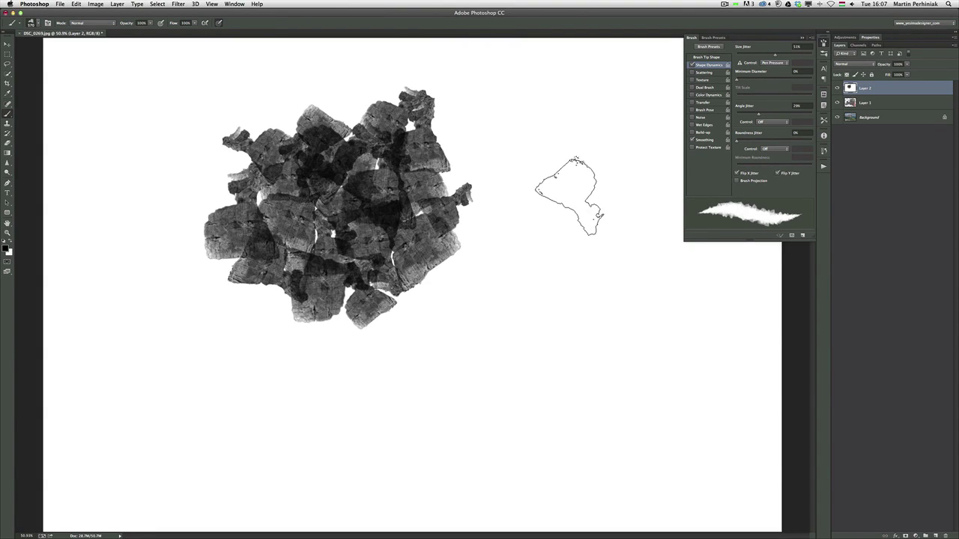
Step: Cover the white gaps inside the rock cluster with overlapping stamps, using a smaller brush for the gaps near its right side
click(323, 230)
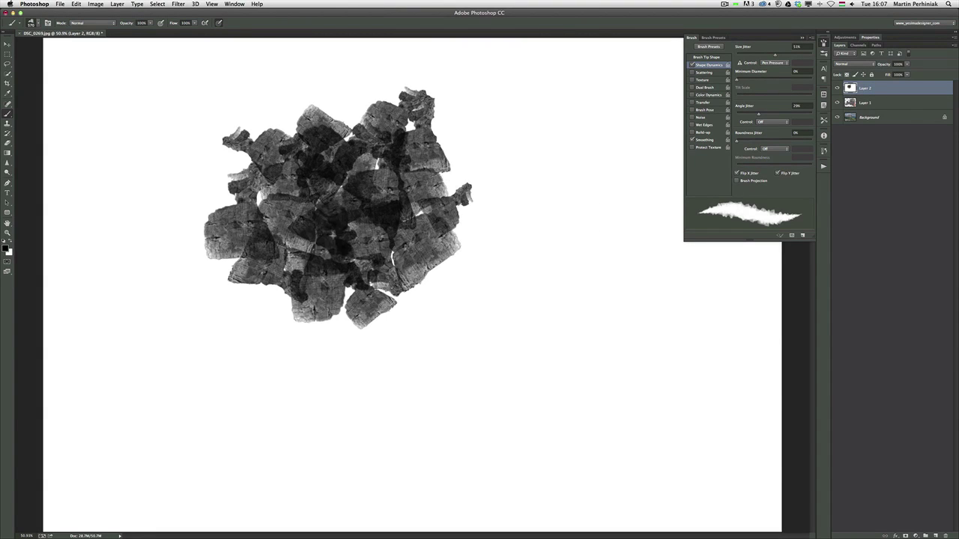
click(364, 180)
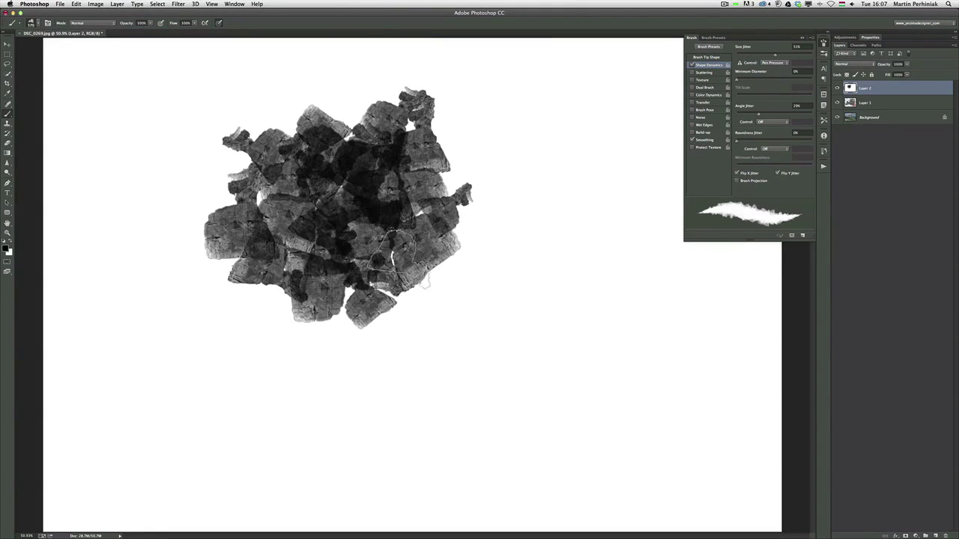
mouse_move(393, 258)
mouse_down()
mouse_move(408, 259)
mouse_move(377, 256)
mouse_move(400, 259)
mouse_move(390, 257)
mouse_up()
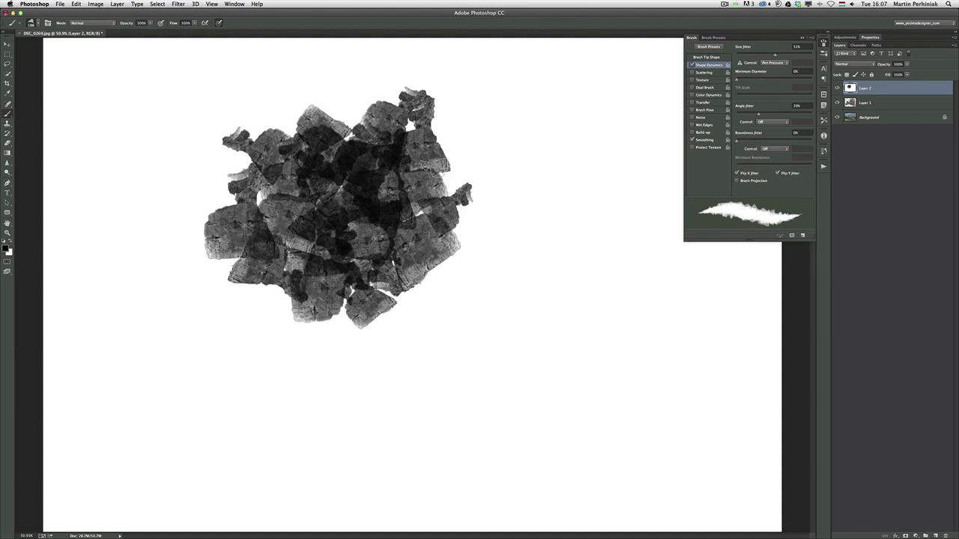
drag(437, 171, 455, 179)
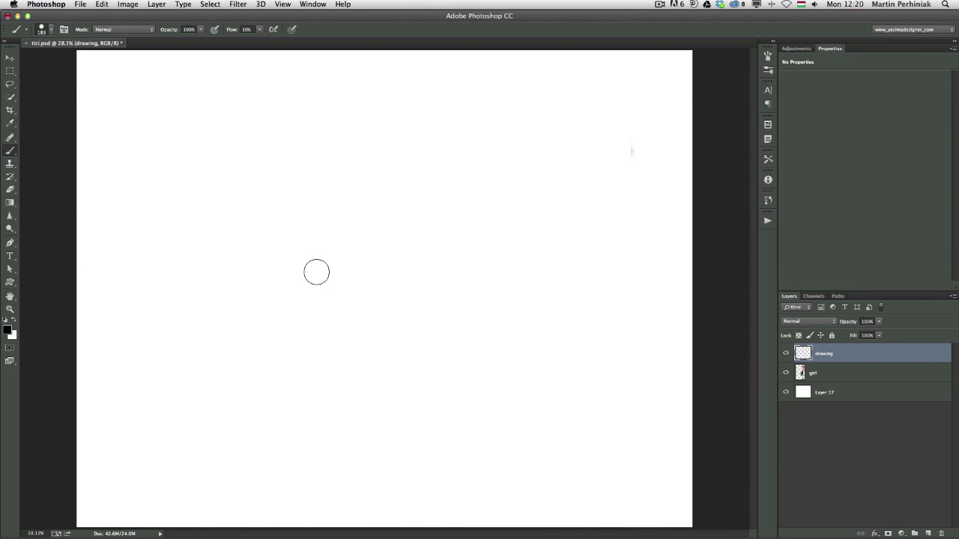
Step: In the tici.psd document, open the Preset Manager showing the brush presets
click(101, 5)
mouse_move(204, 336)
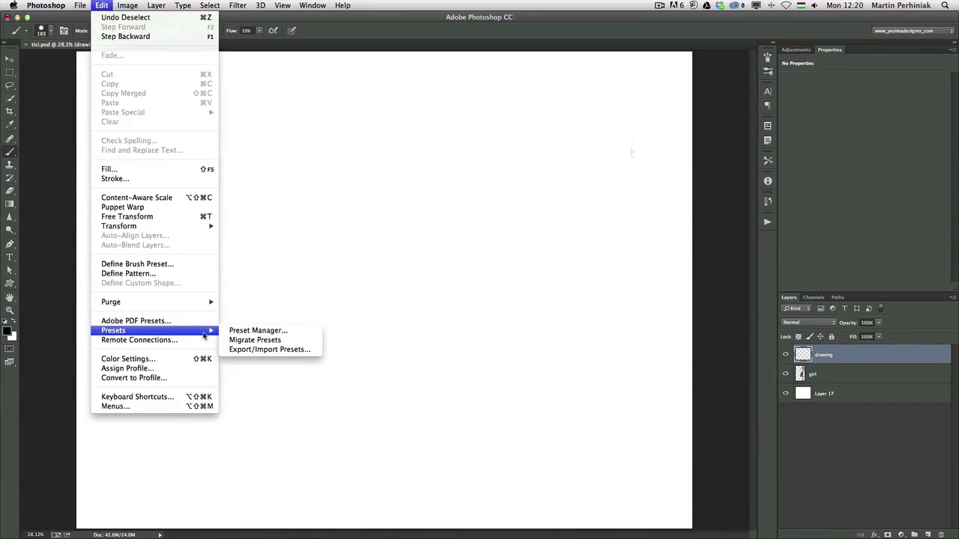
click(263, 335)
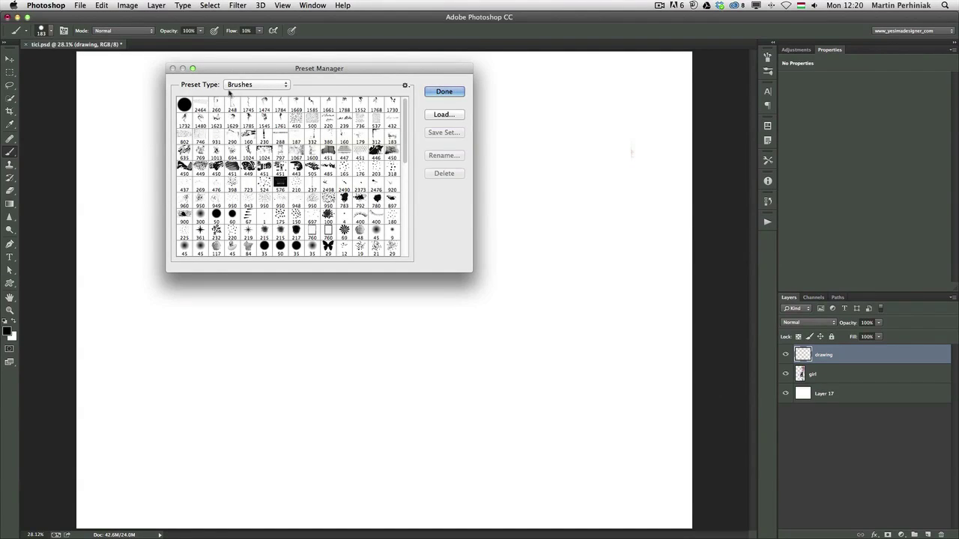
Step: Select the fourth-row brushes from the first 1024 through 446 and view the dialog for saving them as a set without saving
click(375, 153)
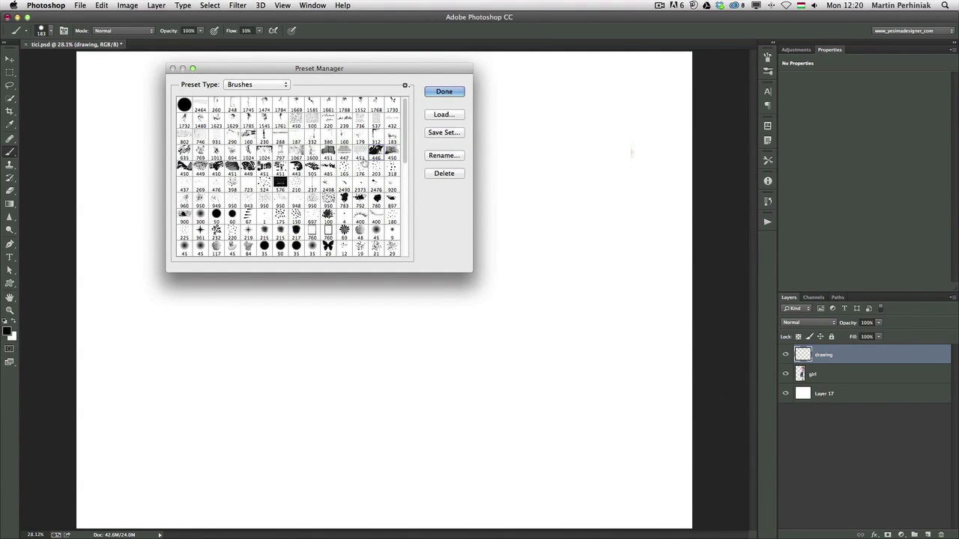
shift+click(248, 154)
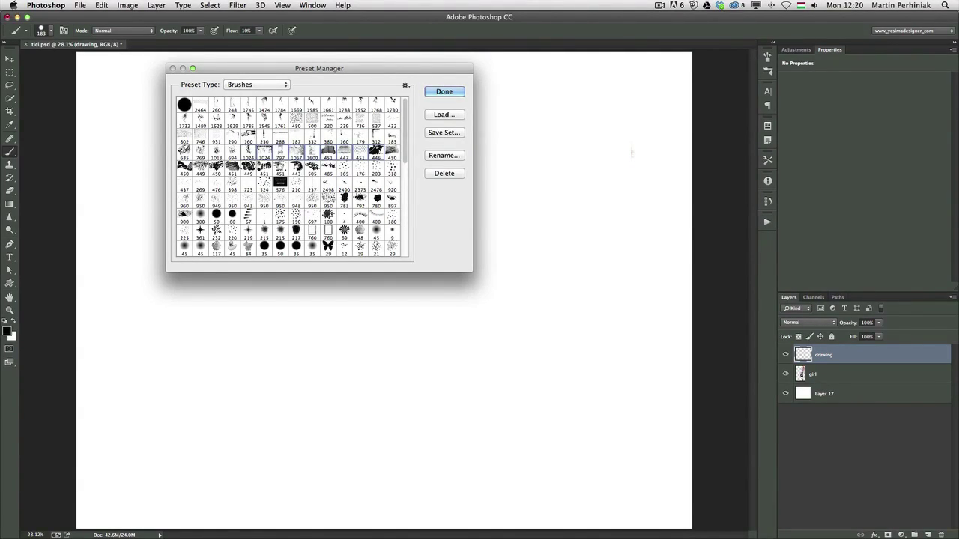
click(435, 133)
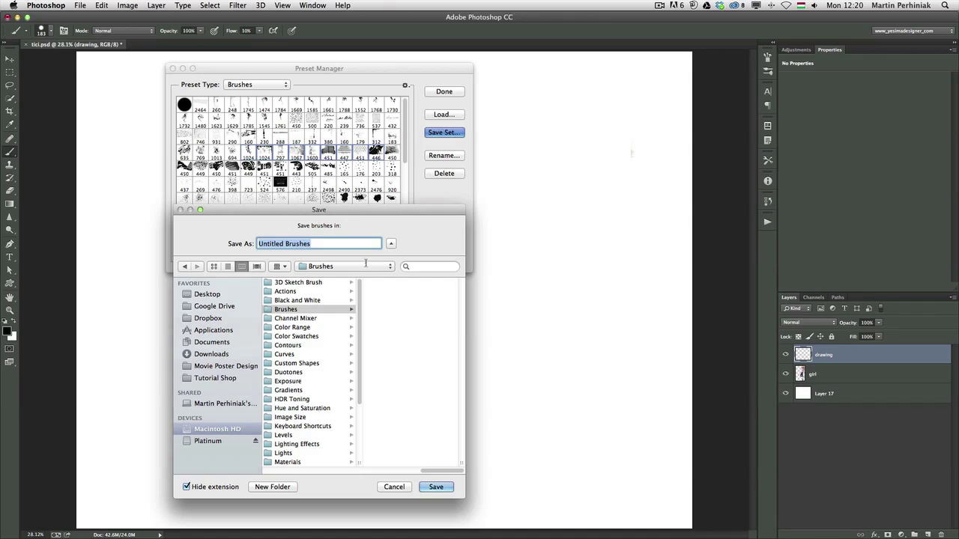
click(394, 487)
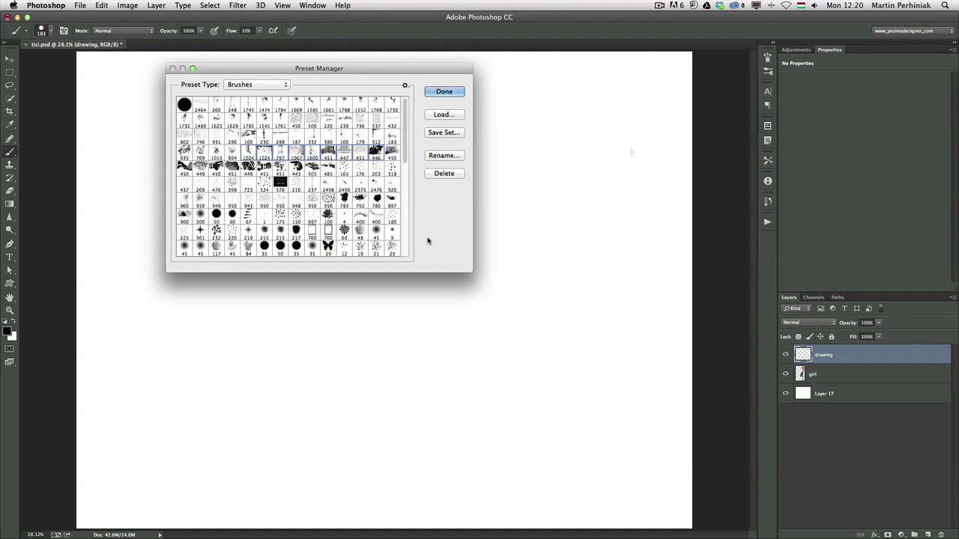